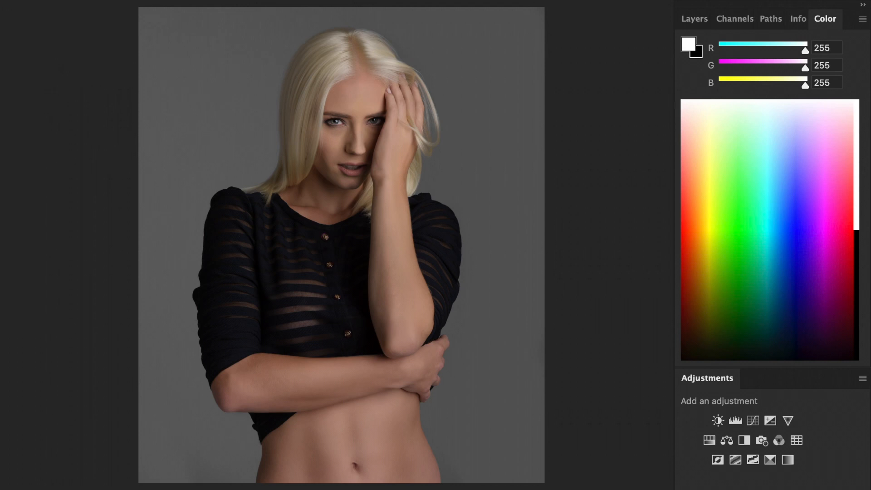
Show the pixel color information and set the RGB readout to 16-bit (0-32768)
key("F8")
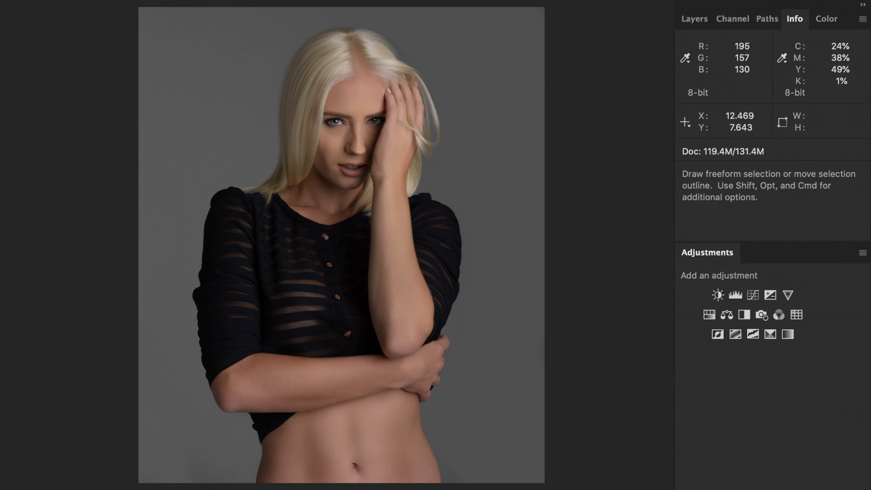
left_click(686, 59)
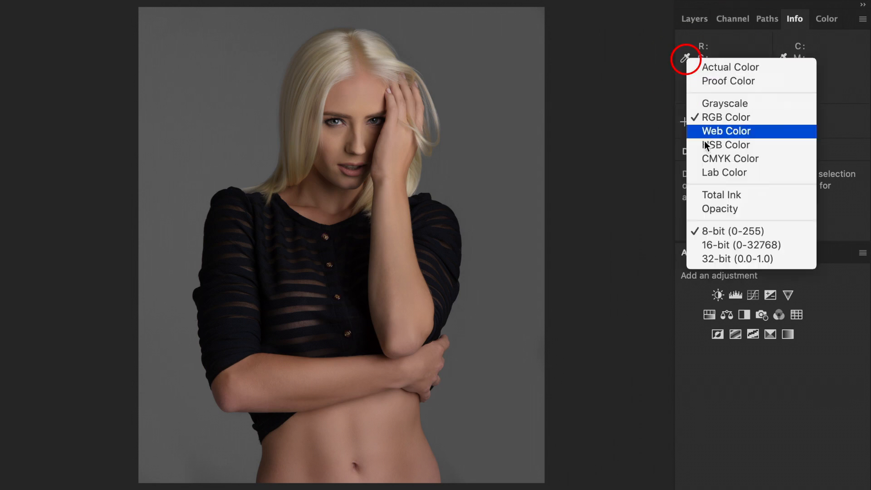
left_click(706, 245)
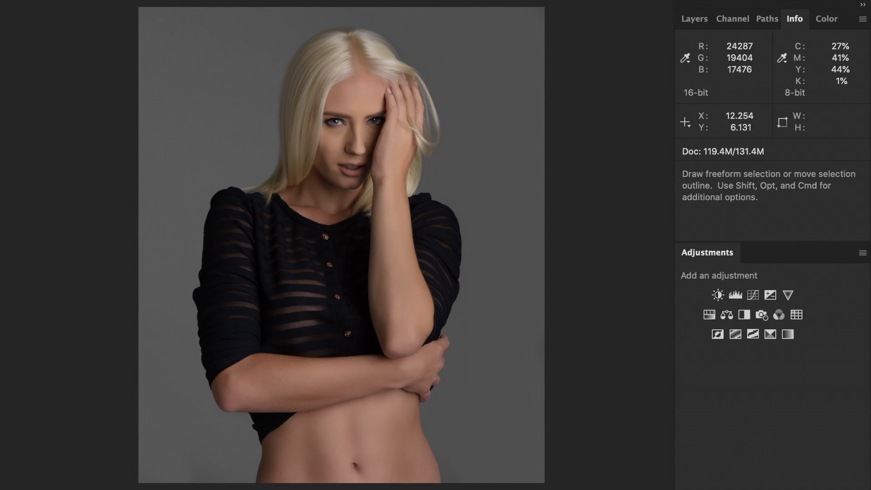
Return to the layer list and add a Color Balance adjustment layer above the Background
key("F7")
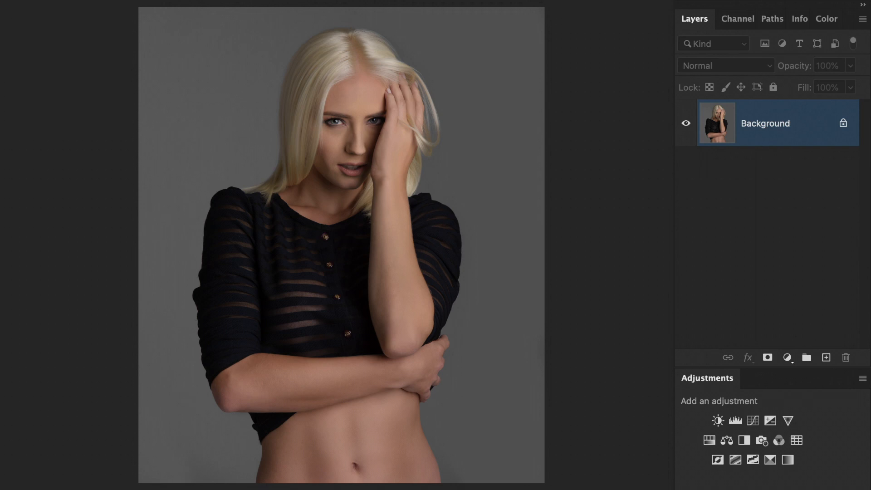
left_click(726, 440)
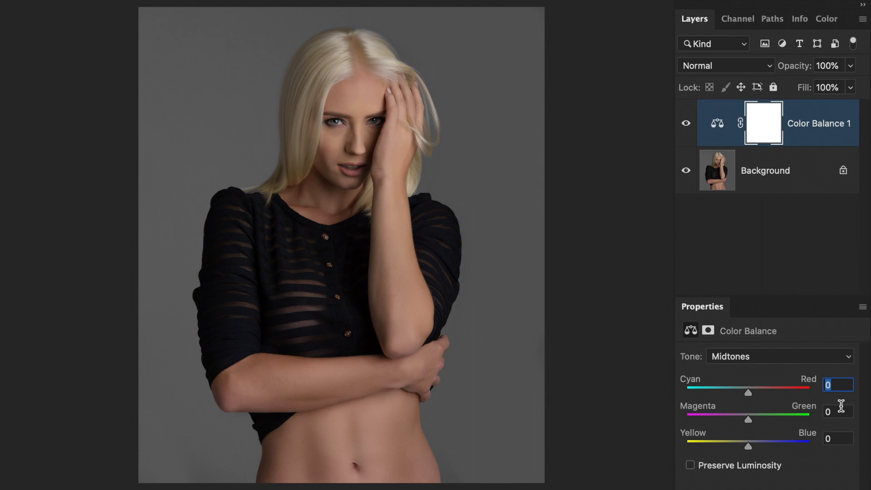
left_click_drag(724, 126, 846, 358)
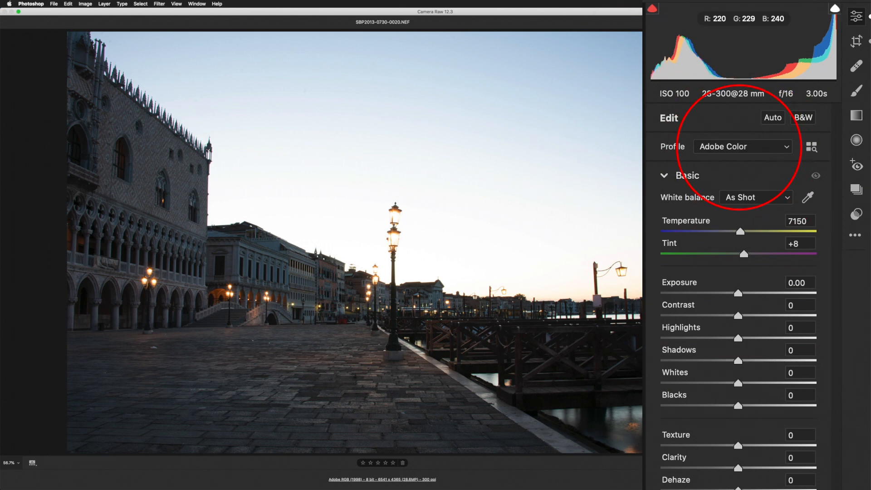
Look through the available color profiles for the raw Venice photo
left_click(733, 146)
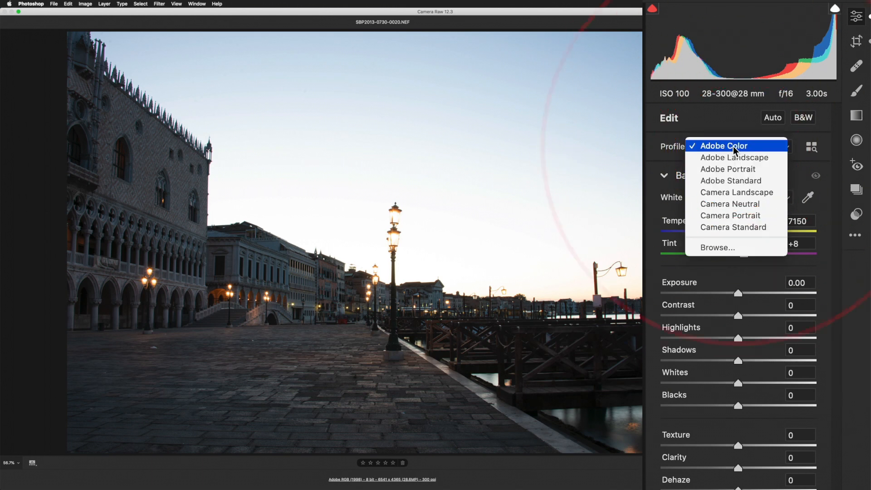
left_click(730, 206)
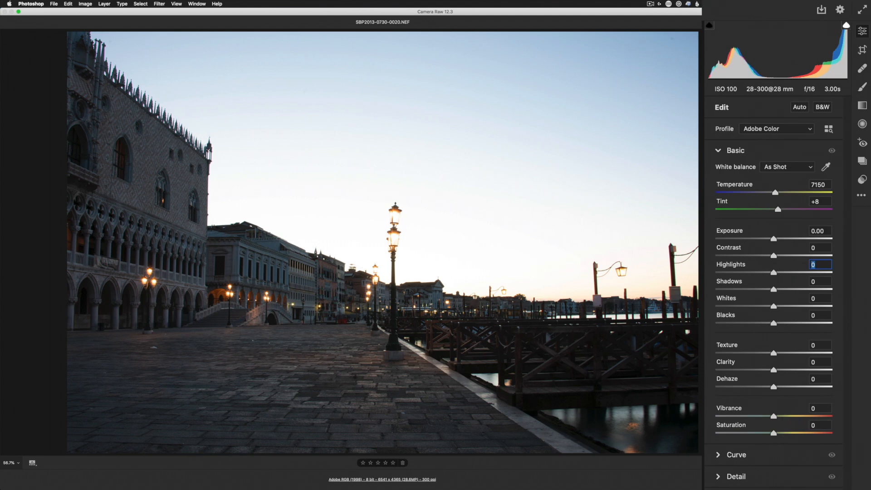
Desaturate the photo to -100 and set Highlights to -100, Shadows to +54 and Blacks to -42
left_click_drag(773, 433, 716, 433)
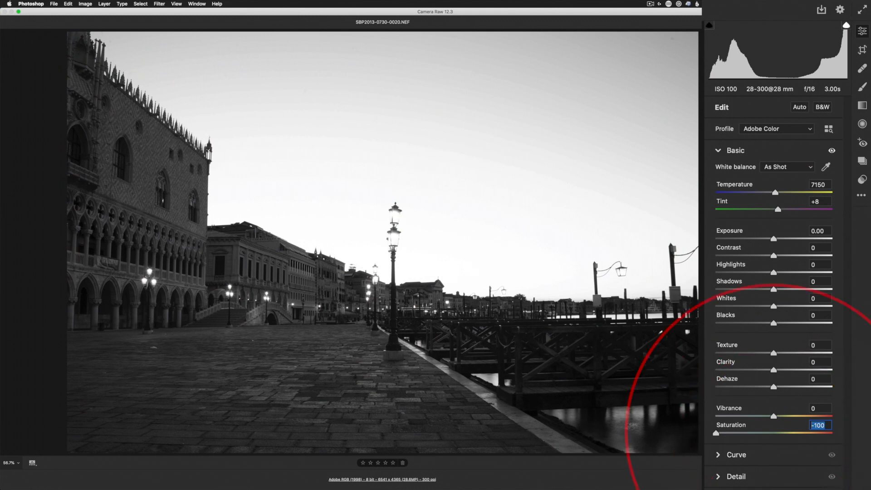
left_click(720, 273)
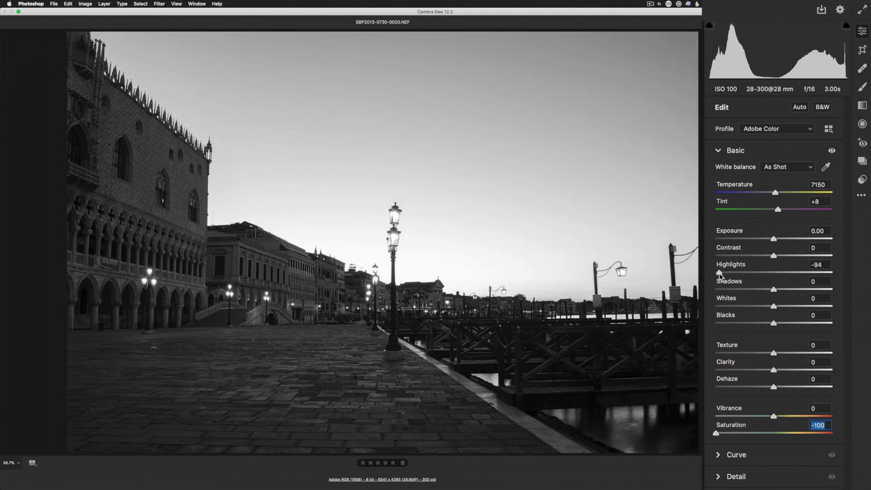
left_click_drag(774, 290, 805, 287)
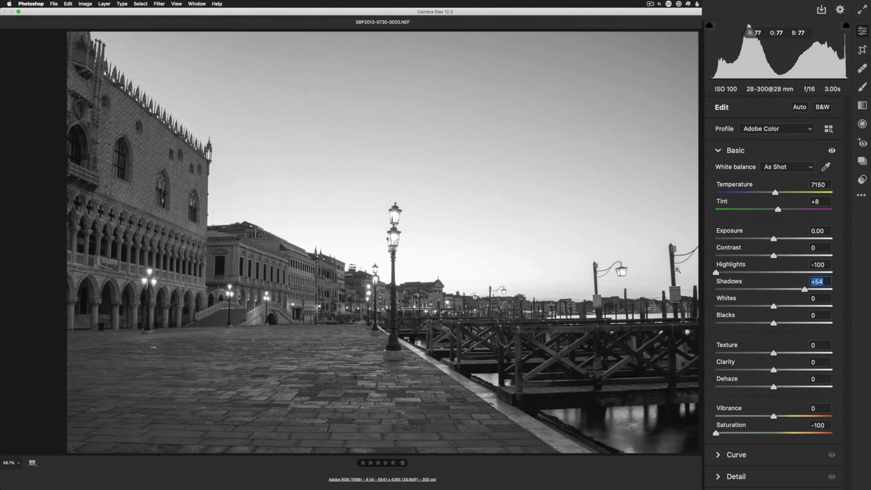
left_click_drag(774, 324, 750, 326)
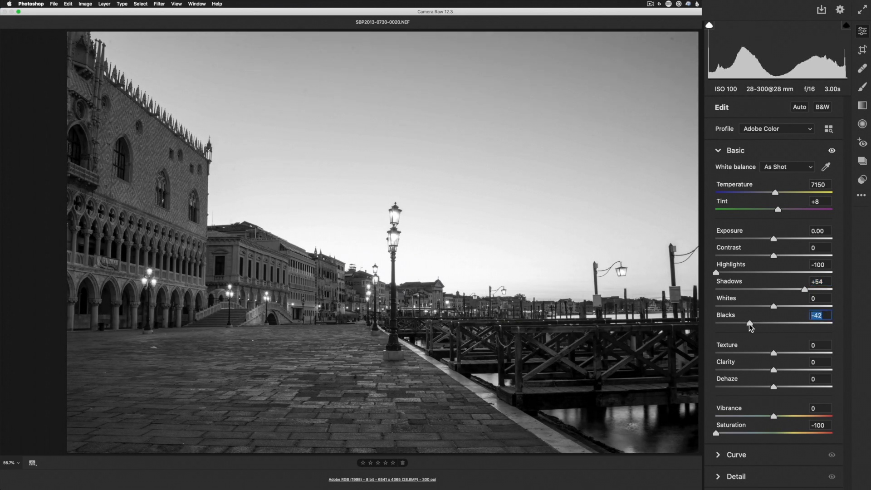
Reset Saturation to 0 and compare the photo with and without its adjustments
double_click(715, 432)
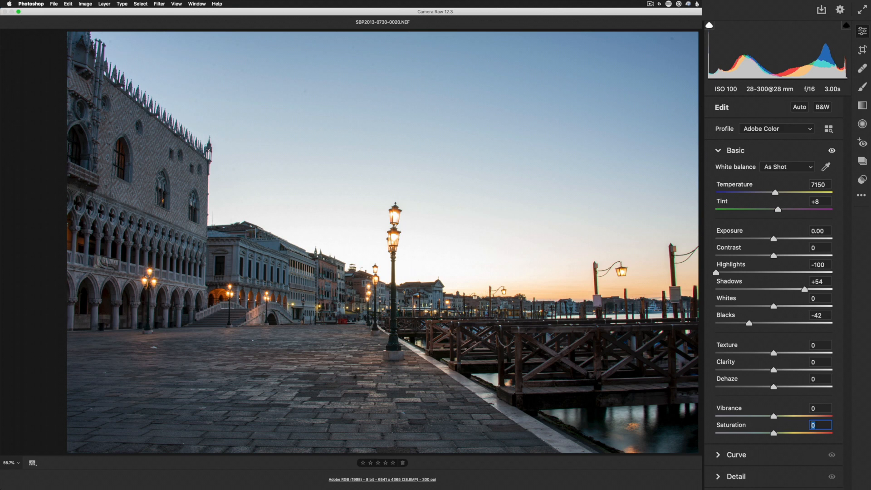
key("p")
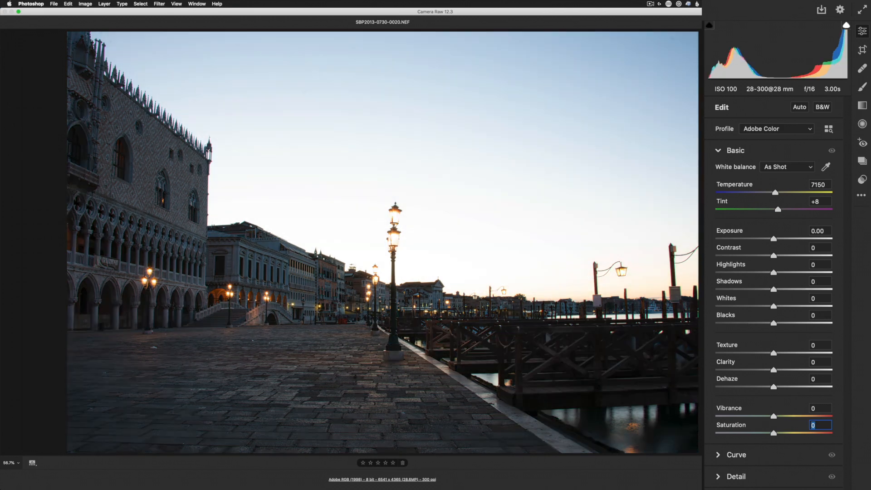
key("p")
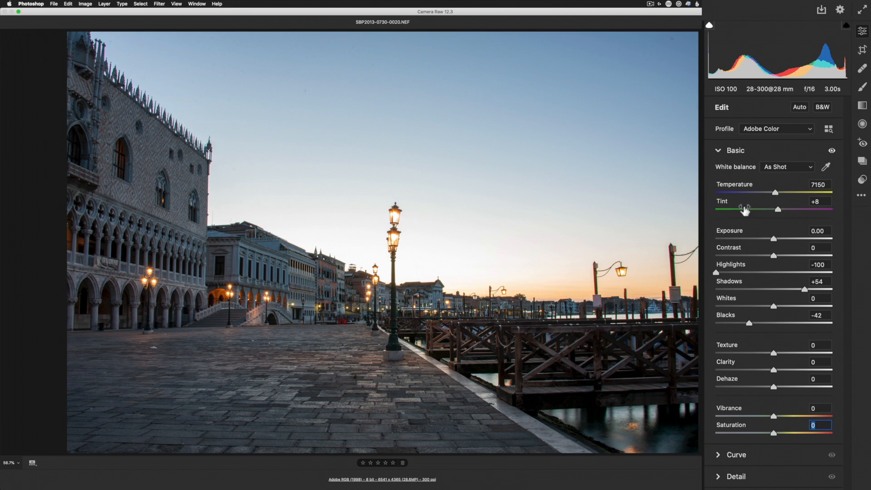
Warm the white balance by setting Temperature to 7650 and Tint to +28
mouse_move(776, 195)
left_mouse_down()
mouse_move(816, 192)
mouse_move(733, 195)
mouse_move(779, 200)
left_mouse_up()
mouse_move(779, 200)
left_mouse_down()
mouse_move(783, 194)
mouse_move(760, 211)
mouse_move(791, 210)
mouse_move(773, 197)
mouse_move(751, 199)
mouse_move(780, 193)
left_mouse_up()
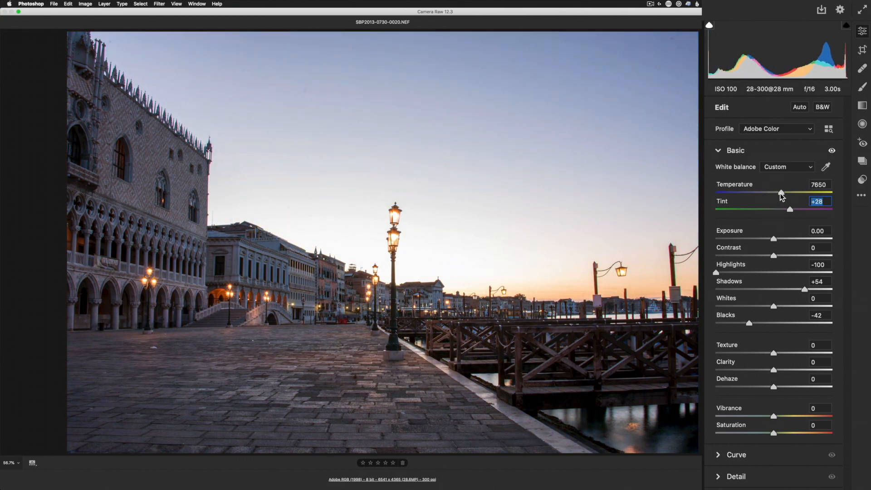
key("shift+Tab")
In the Color Mixer, set the hue of Blues to -56 and Purples to -58
scroll(773, 272, "down", 8)
left_click(745, 259)
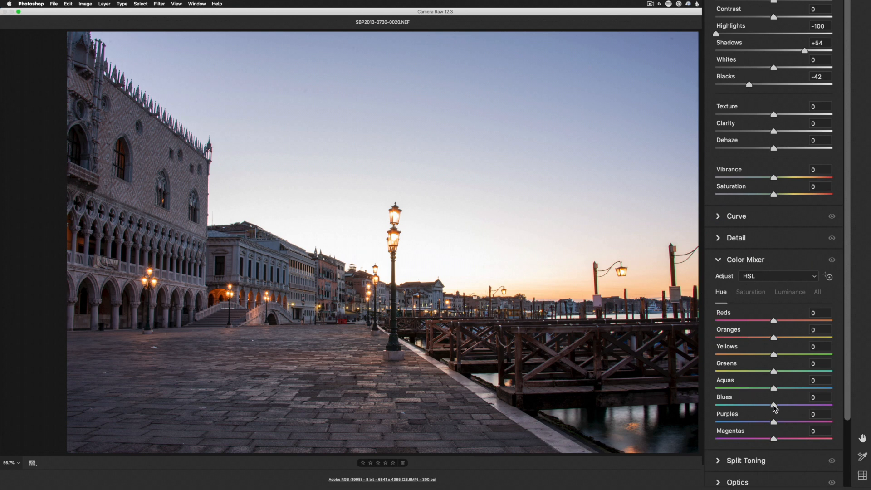
left_click_drag(774, 407, 739, 421)
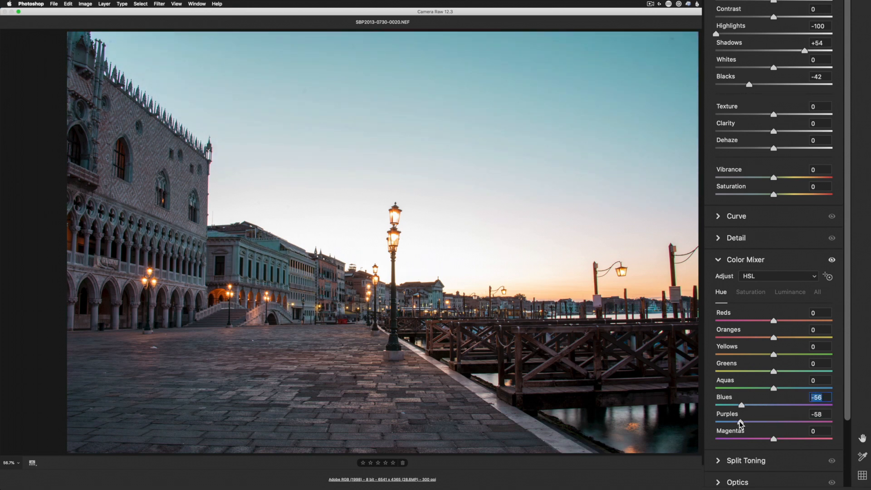
Darken the sky by setting Color Mixer luminance of Blues to -72, Purples to -34 and Magentas to -34
left_click(794, 291)
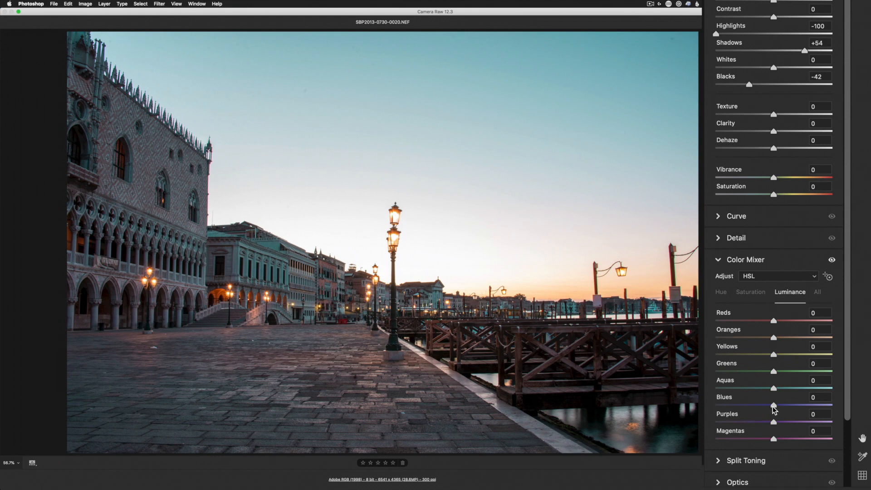
left_click_drag(774, 408, 732, 406)
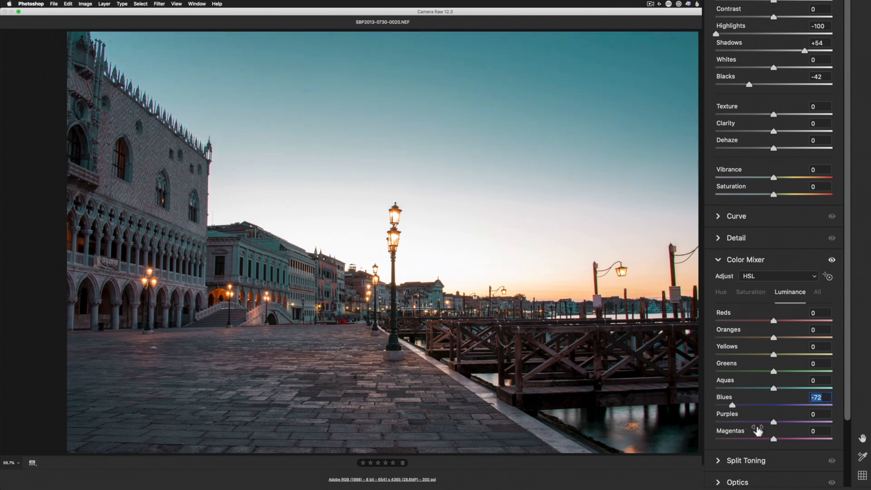
left_click_drag(746, 422, 754, 422)
left_click(753, 438)
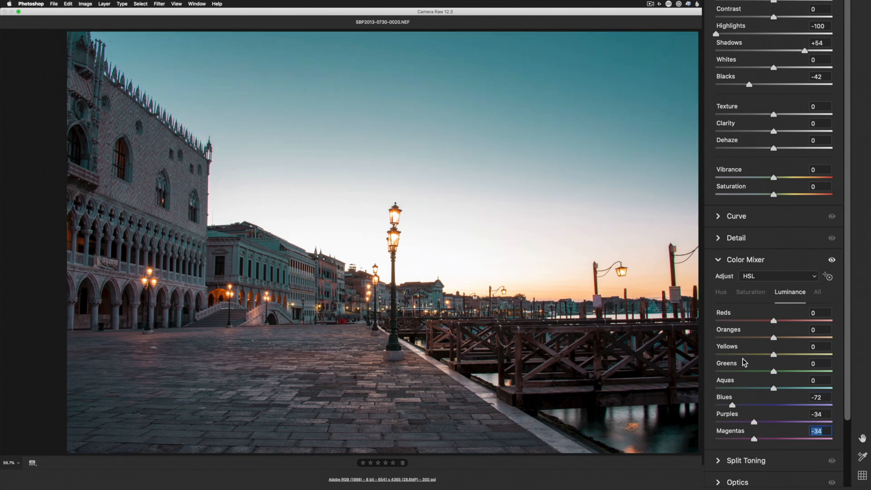
Set Color Mixer saturation to -42 for Magentas, -44 for Purples and +47 for Blues
left_click(750, 292)
left_click(748, 438)
left_click(749, 421)
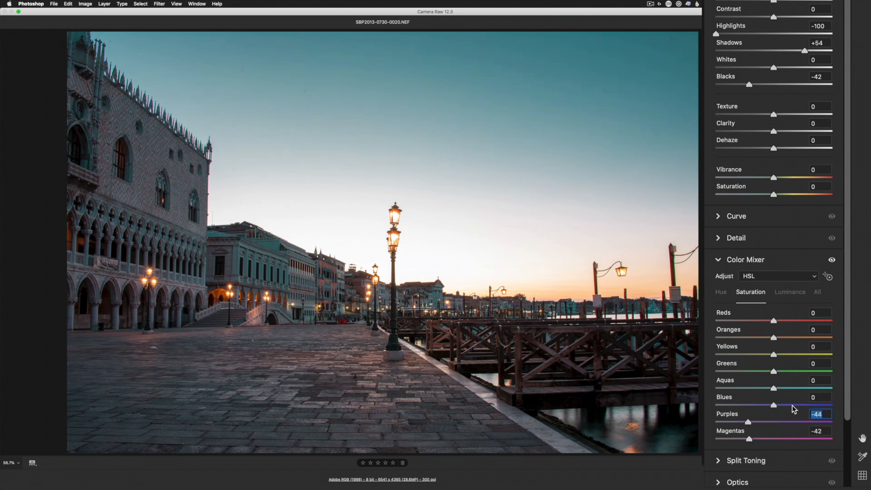
left_click_drag(798, 403, 800, 404)
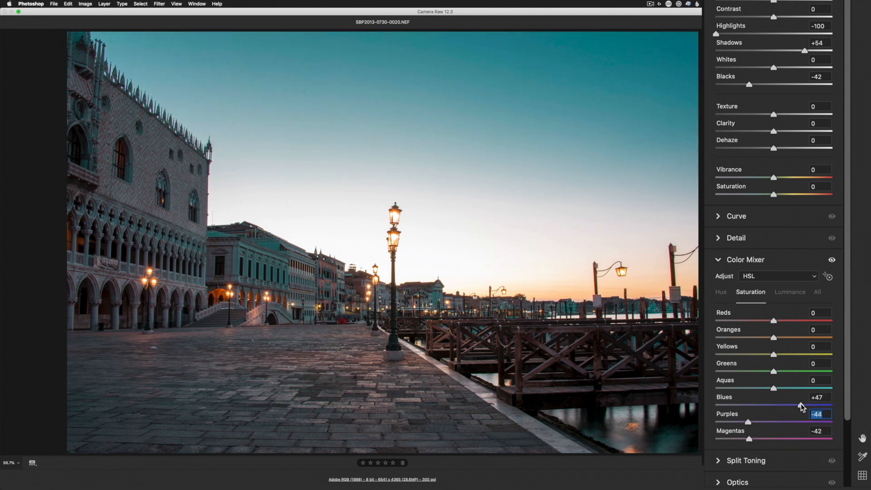
Adjust the Color Mixer hue to -14 for Blues, -24 for Purples and -43 for Yellows
left_click_drag(749, 421, 765, 407)
left_click(720, 293)
left_click(760, 422)
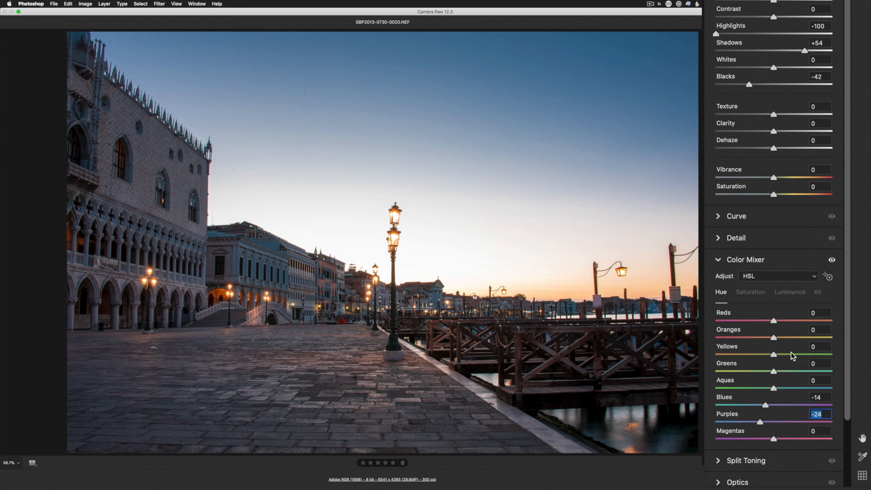
left_click(748, 353)
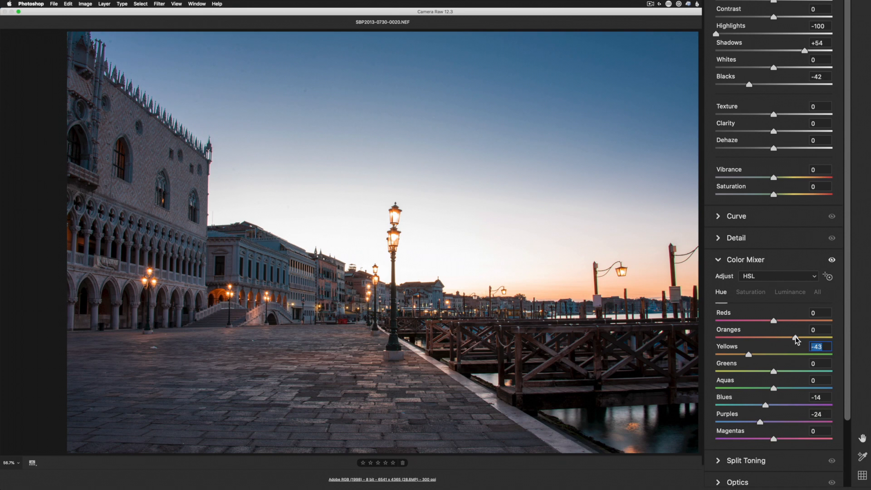
Boost the sunset glow by raising the saturation of Oranges and setting Yellows saturation to +58
left_click(753, 292)
left_click(798, 337)
left_click(797, 354)
left_click_drag(797, 353, 807, 354)
Switch the Color Mixer from HSL to Color mode and fine-tune the hue of the Oranges
left_click(789, 292)
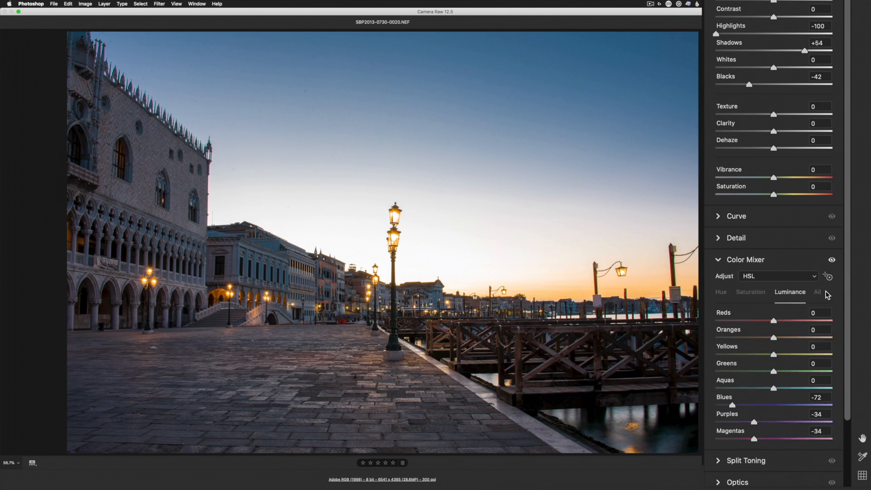
left_click(778, 276)
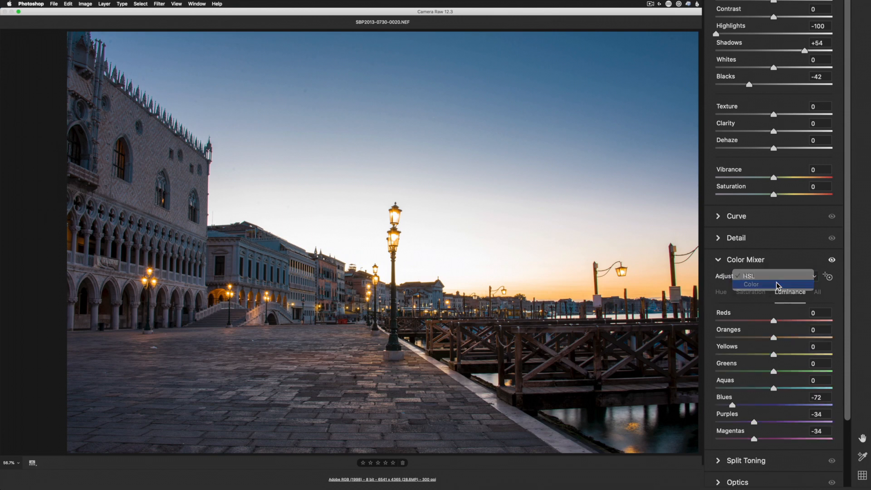
left_click(776, 284)
left_click(749, 294)
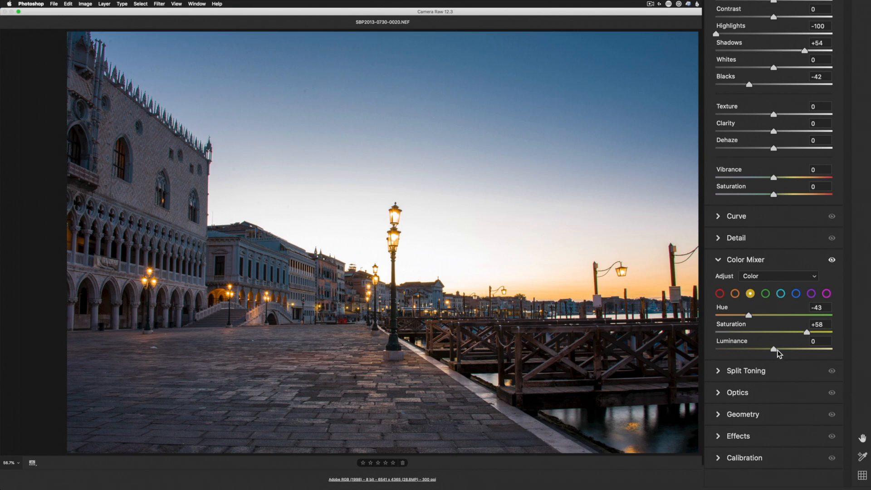
left_click(735, 293)
mouse_move(773, 314)
left_mouse_down()
mouse_move(757, 316)
mouse_move(772, 317)
left_mouse_up()
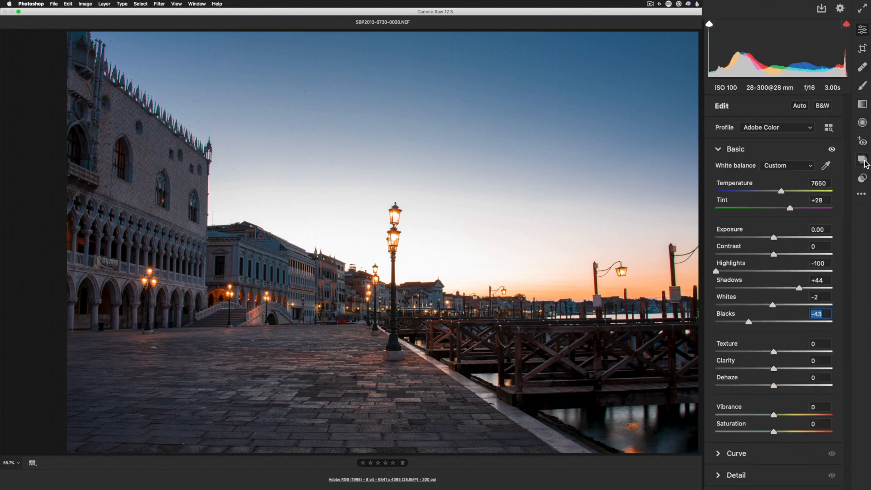
Save the edits as a preset named "Another morning in Venice" in the photographer's own preset group and apply it
left_click(862, 179)
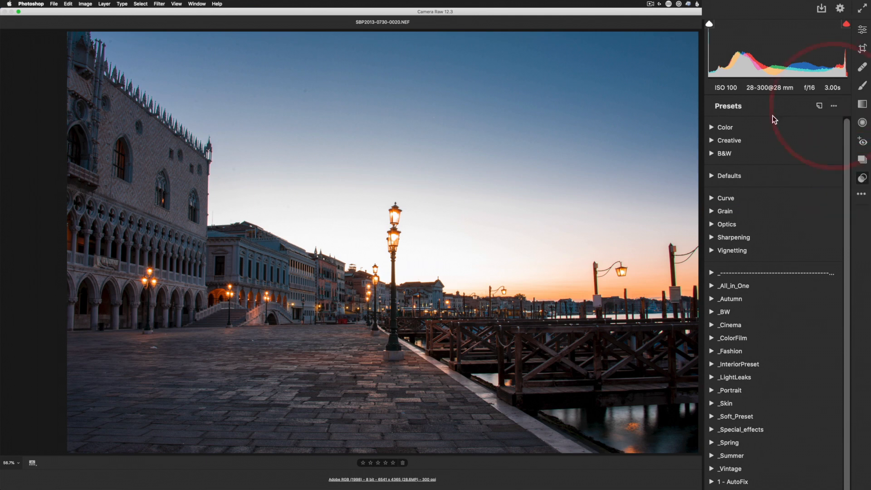
left_click(827, 109)
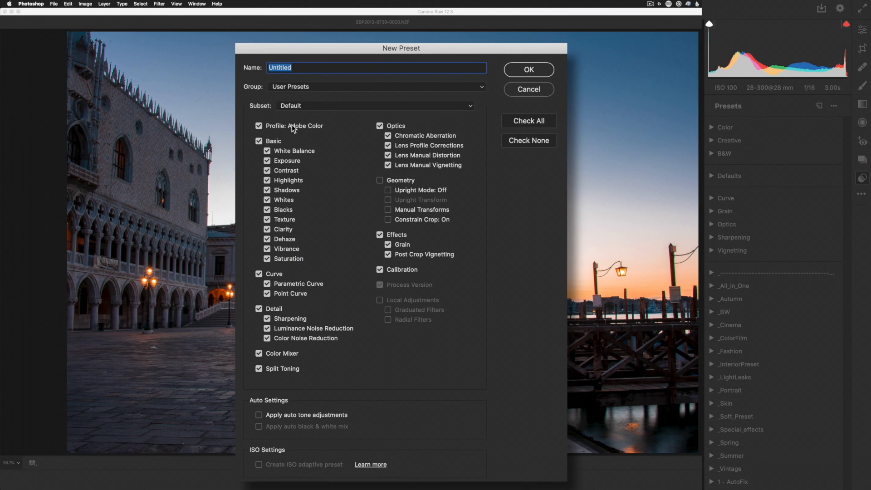
left_click(295, 87)
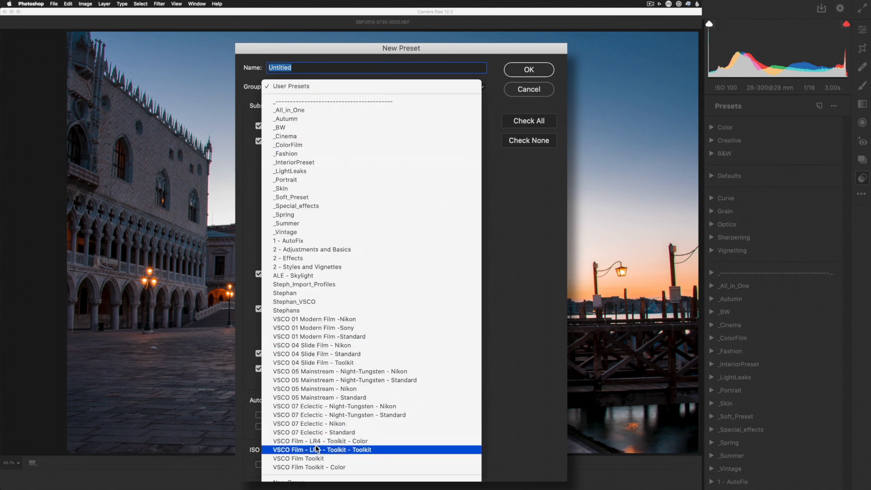
left_click(295, 292)
type("Another morning in Venice")
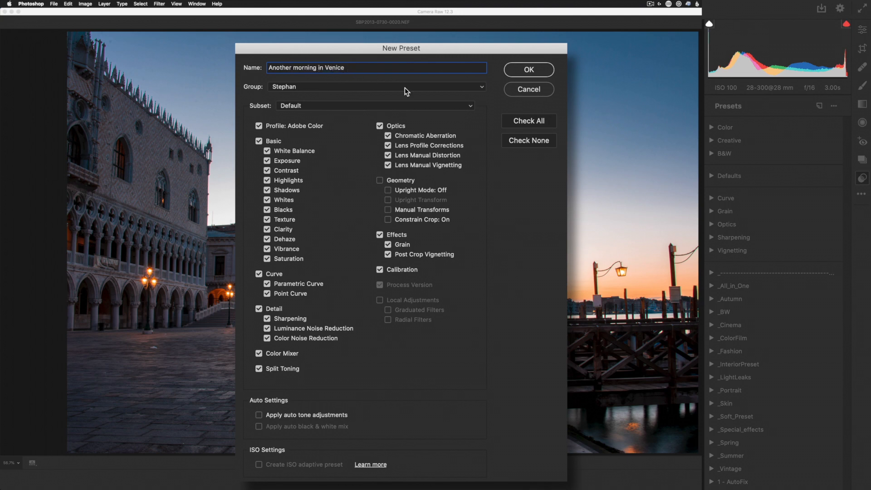
left_click(520, 70)
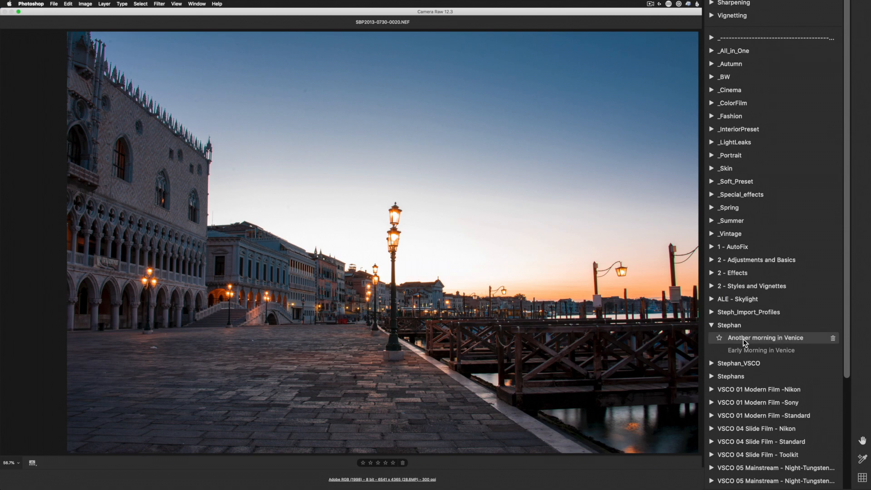
left_click(743, 339)
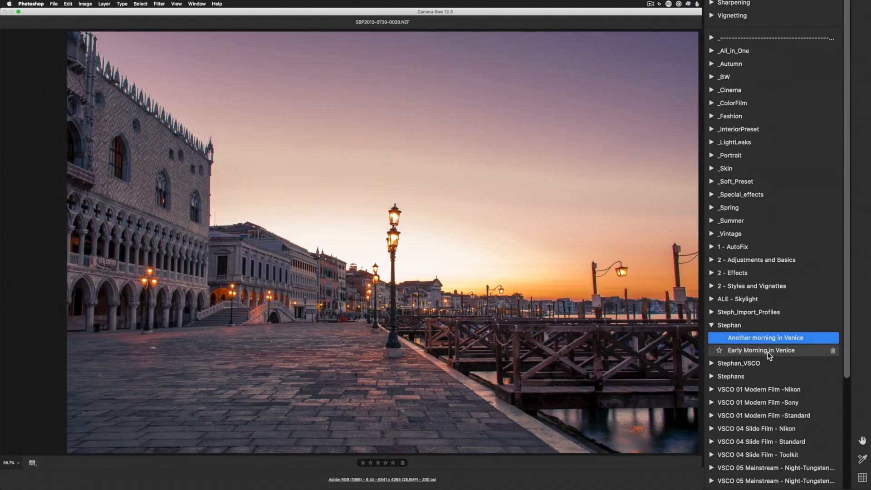
left_click(768, 352)
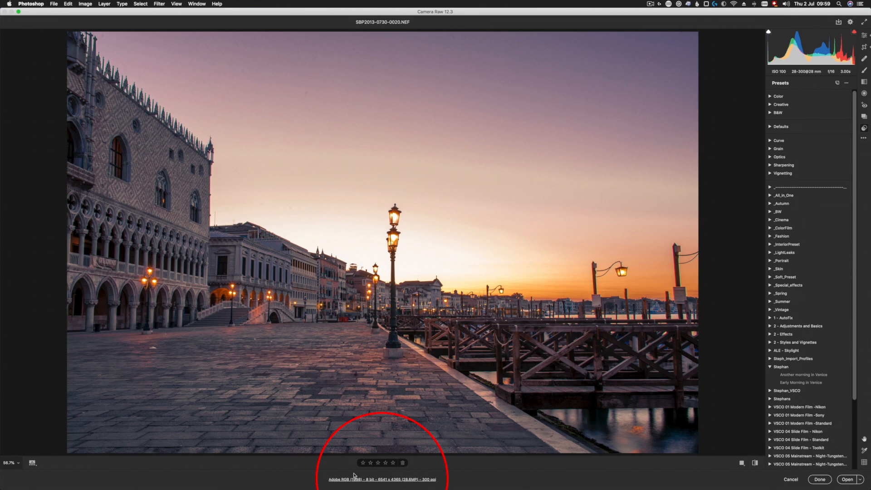
Set the Camera Raw workflow output to ProPhoto RGB, 16 Bits/Channel and Smart Objects, and open the photo in Photoshop
left_click(397, 479)
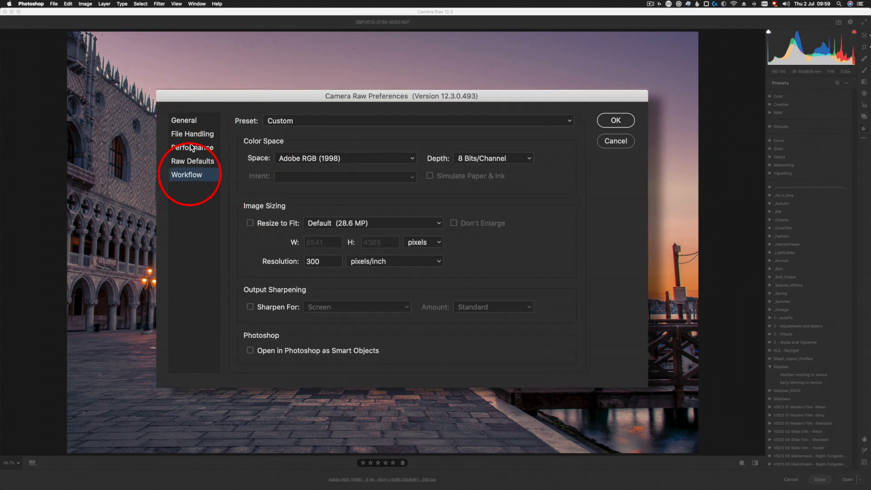
left_click(335, 159)
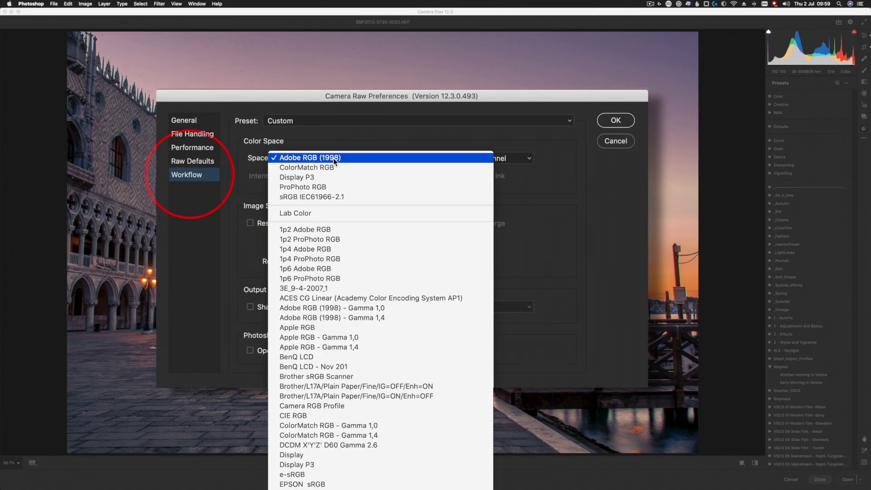
left_click(336, 185)
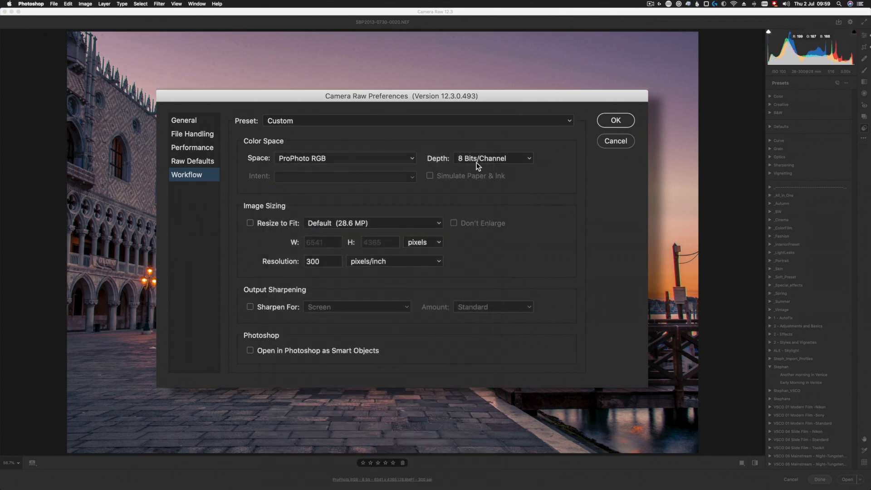
left_click(493, 157)
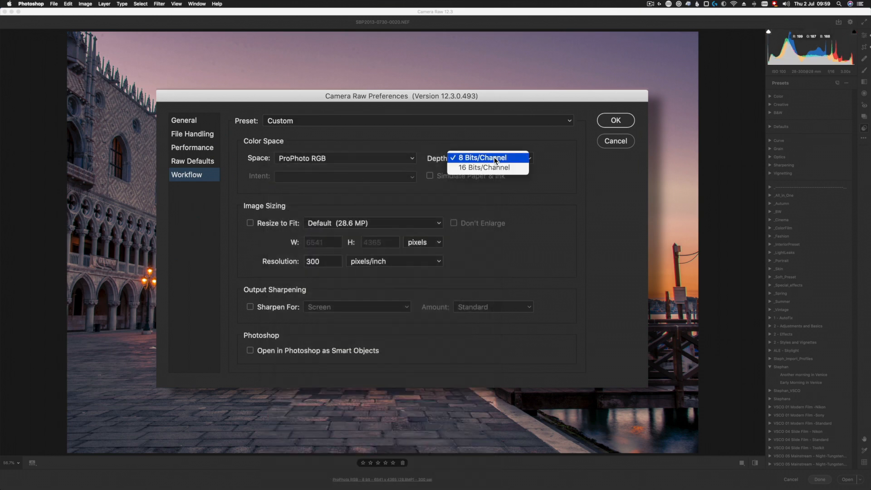
left_click(495, 167)
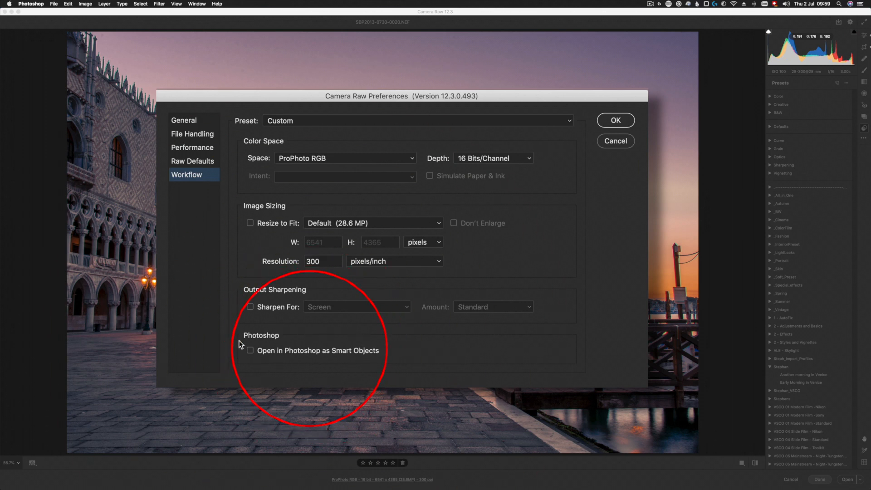
left_click(270, 352)
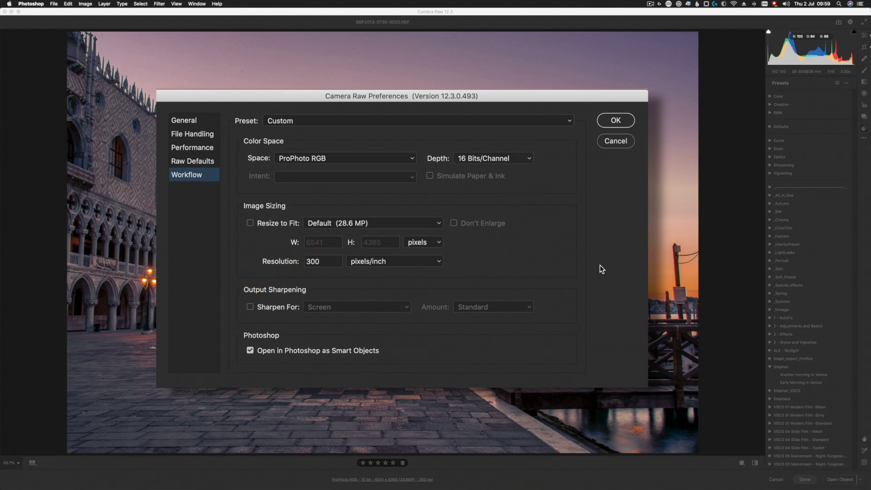
left_click(616, 120)
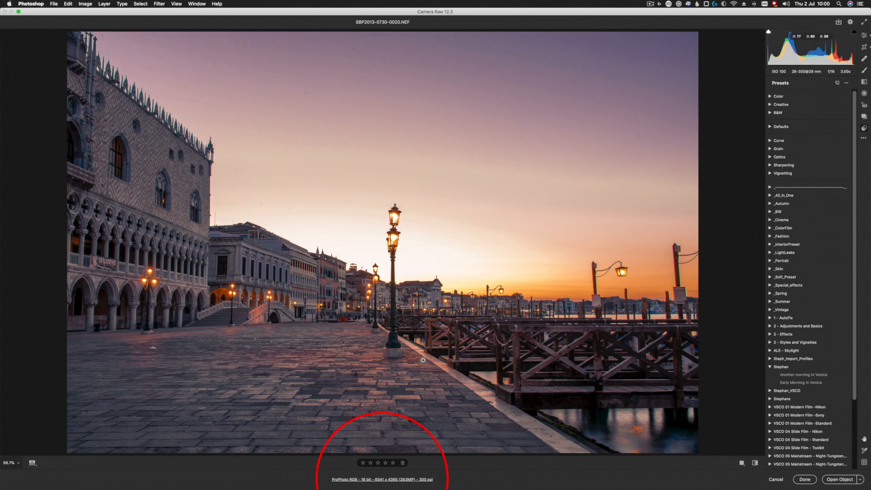
left_click(839, 479)
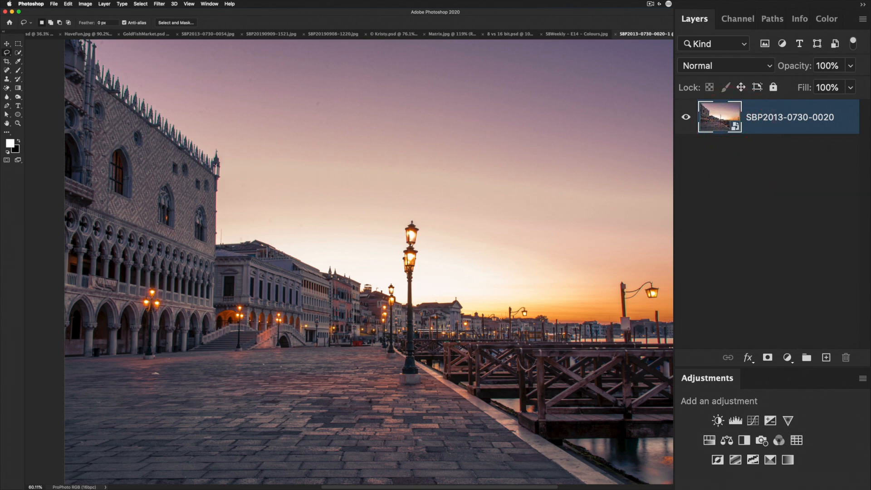
Reopen the smart object's raw settings, lower Blacks to -62 and apply the change
double_click(720, 111)
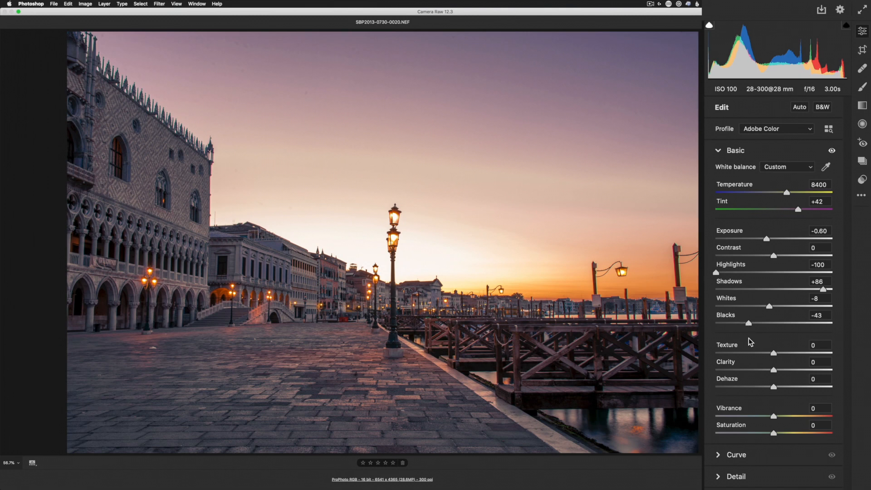
mouse_move(748, 323)
left_mouse_down()
mouse_move(755, 326)
mouse_move(736, 327)
left_mouse_up()
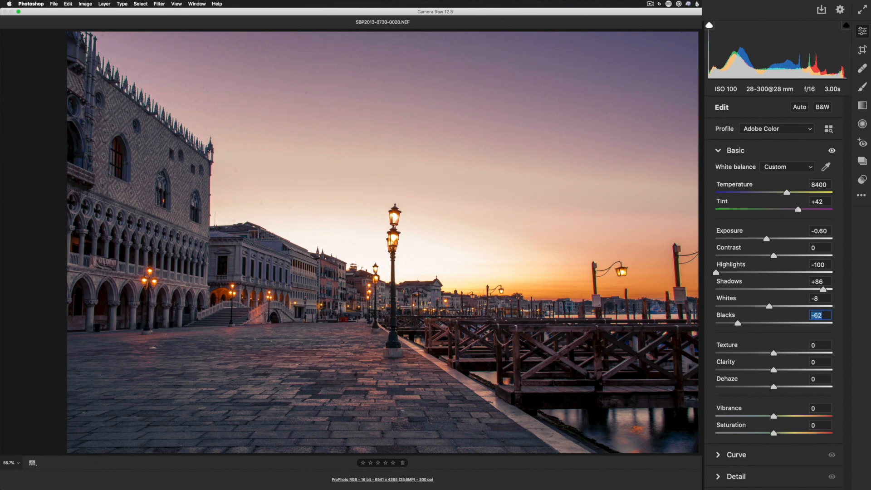
key("Return")
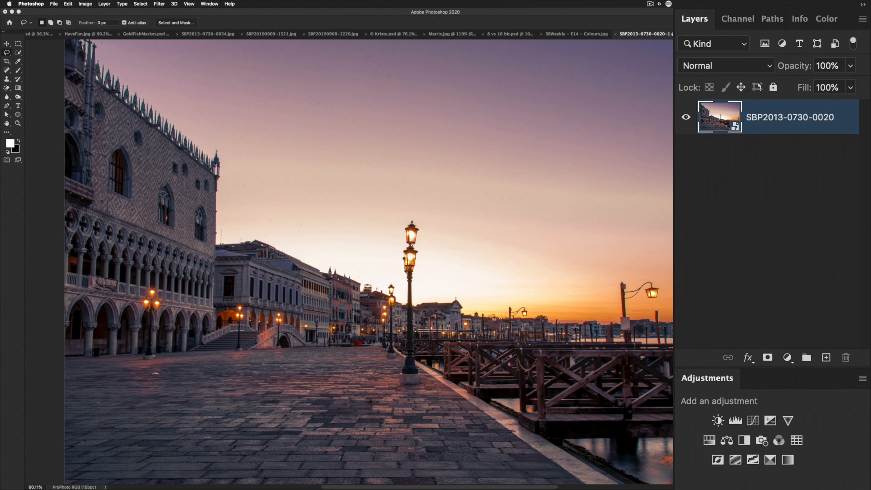
Add a Curves adjustment layer and shape an RGB contrast curve with points at about 172/175 in the highlights and 54/45 in the shadows
key("super+m")
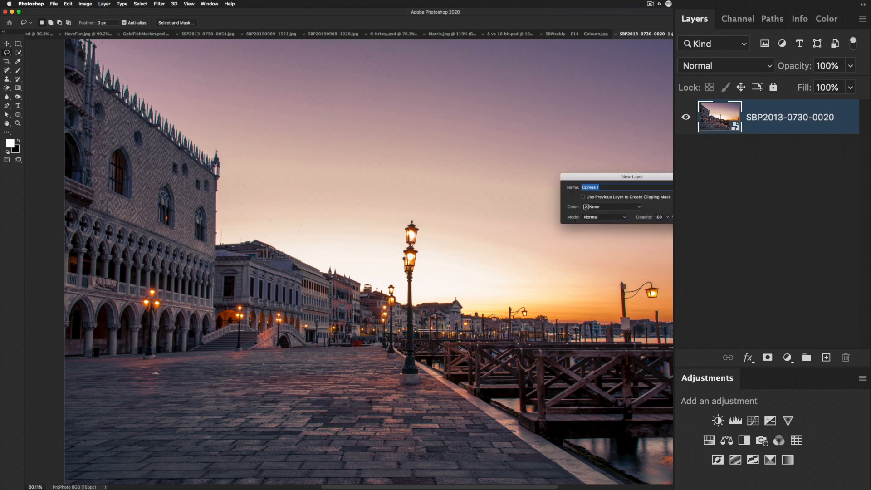
key("Return")
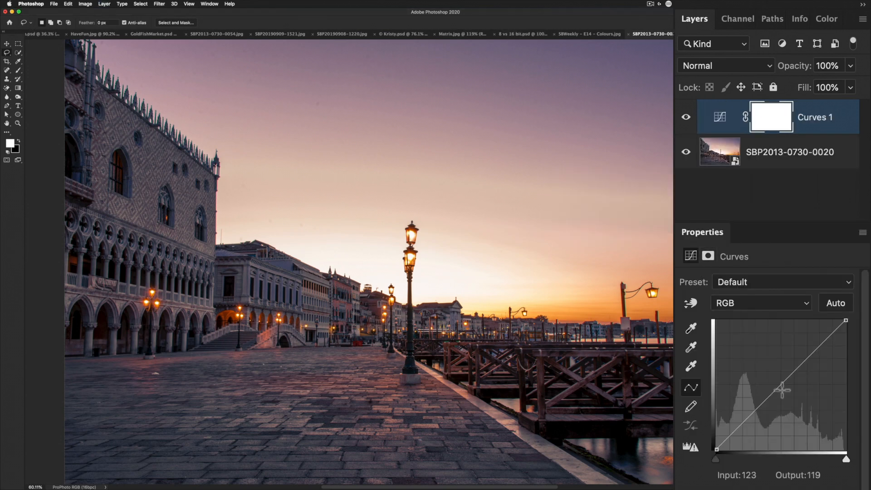
left_click_drag(780, 389, 780, 399)
left_click(805, 362)
left_click_drag(805, 361, 803, 361)
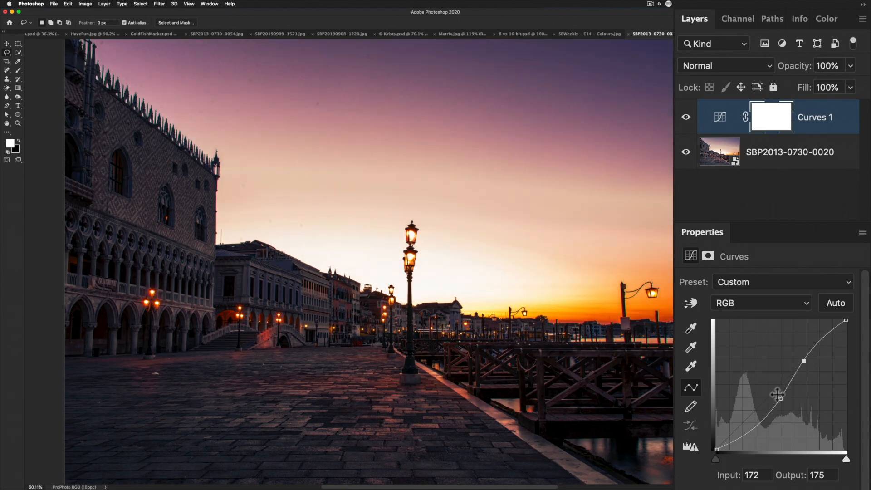
mouse_move(747, 424)
left_mouse_down()
mouse_move(742, 416)
mouse_move(745, 427)
left_mouse_up()
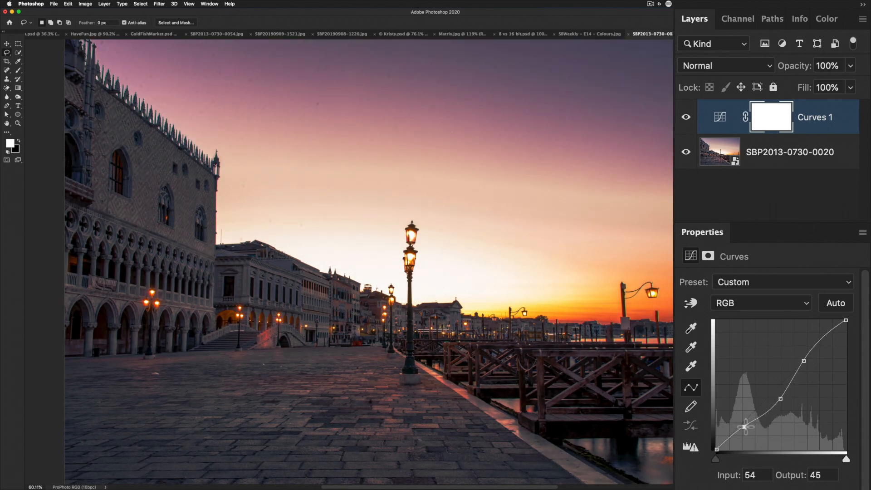
Delete the Curves 1 adjustment layer above the smart object
left_click(725, 156)
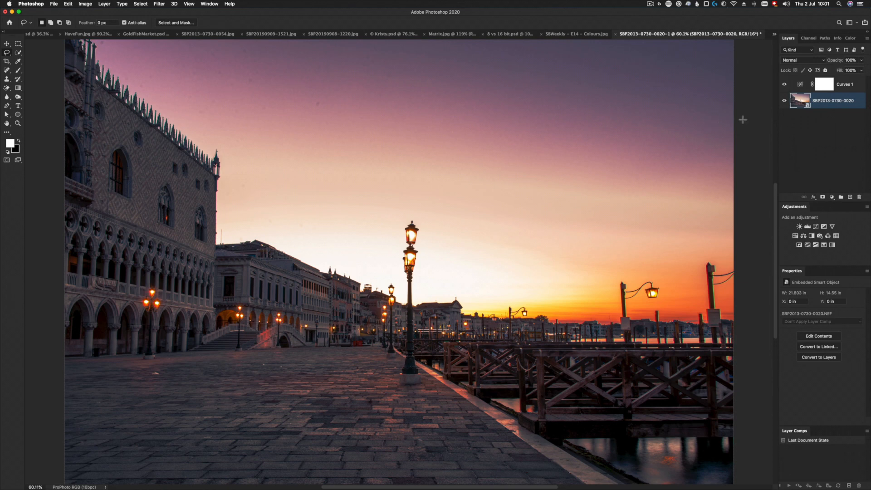
left_click_drag(800, 86, 859, 198)
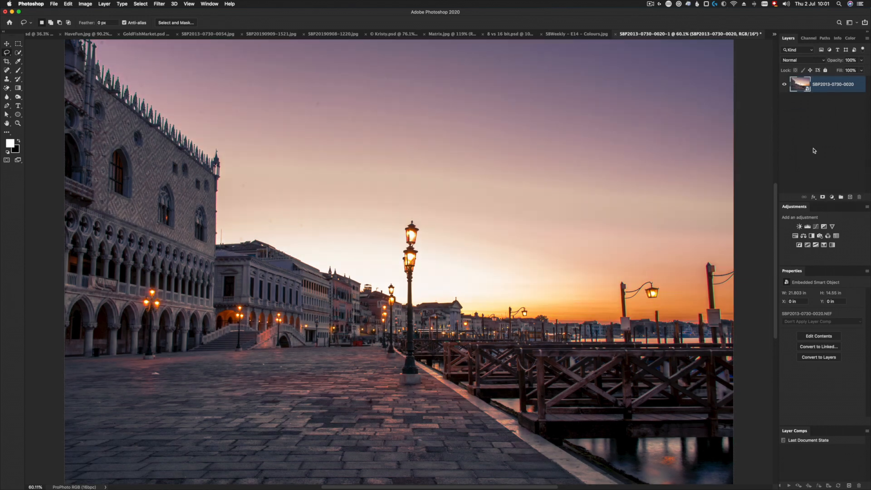
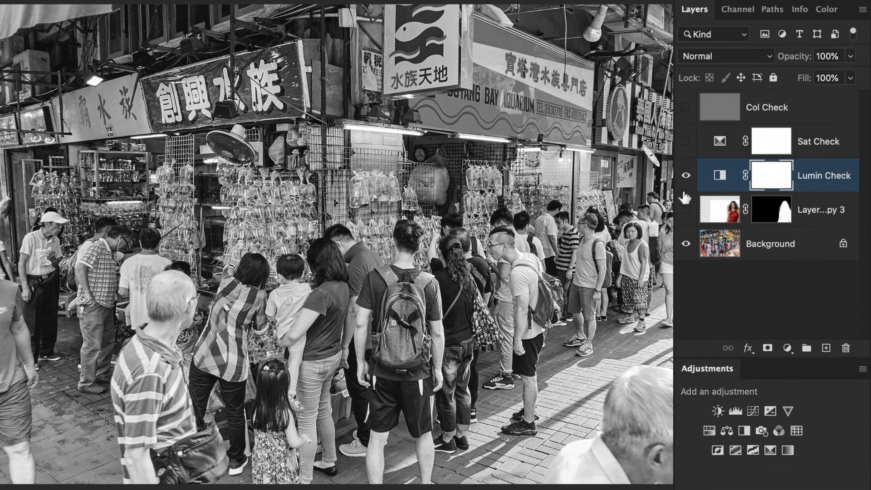
Add a Curves adjustment layer directly above the Background, and hide both it and the Lumin Check layer
left_click(733, 253)
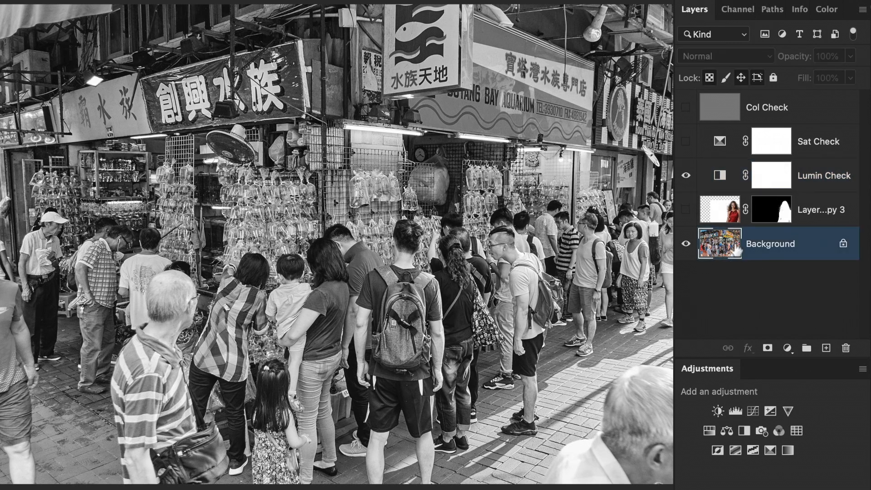
key("super+shift+m")
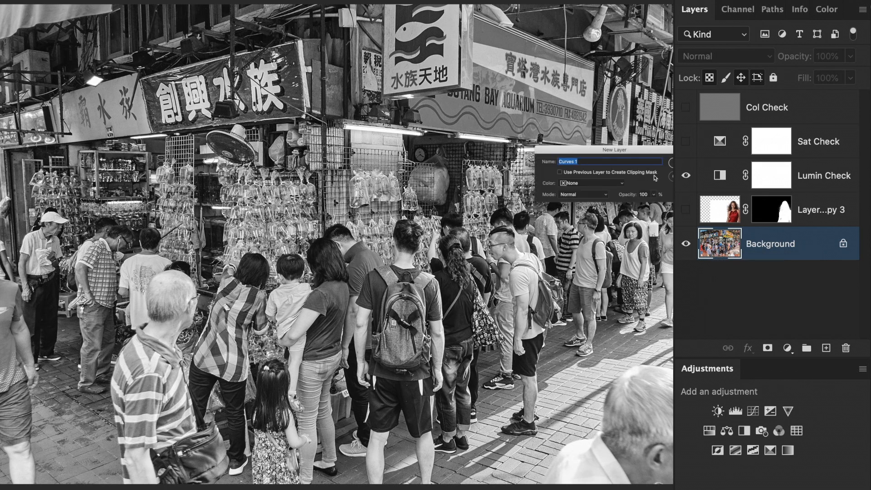
key("Return")
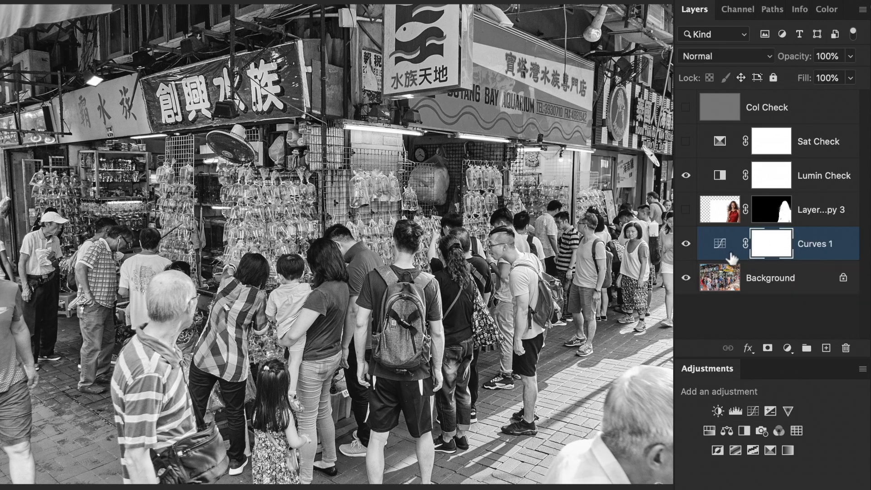
left_click(685, 244)
left_click(685, 175)
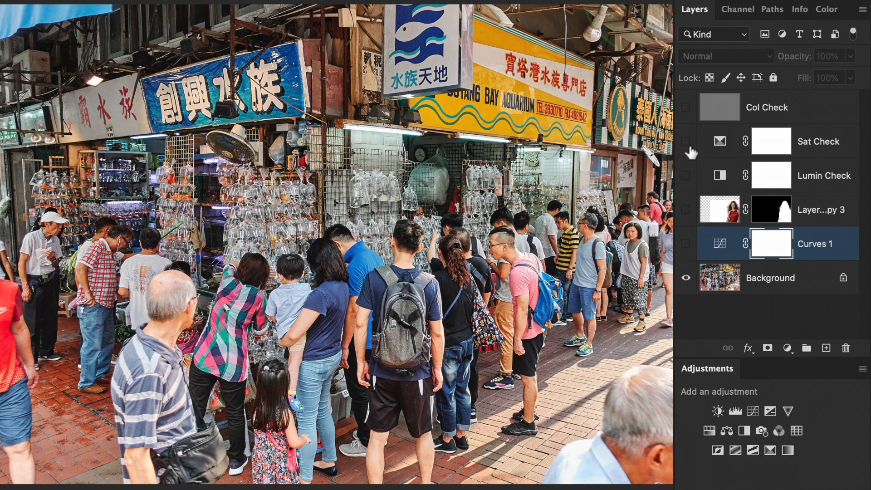
Show the Sat Check layer and open its Selective Color settings
left_click(685, 141)
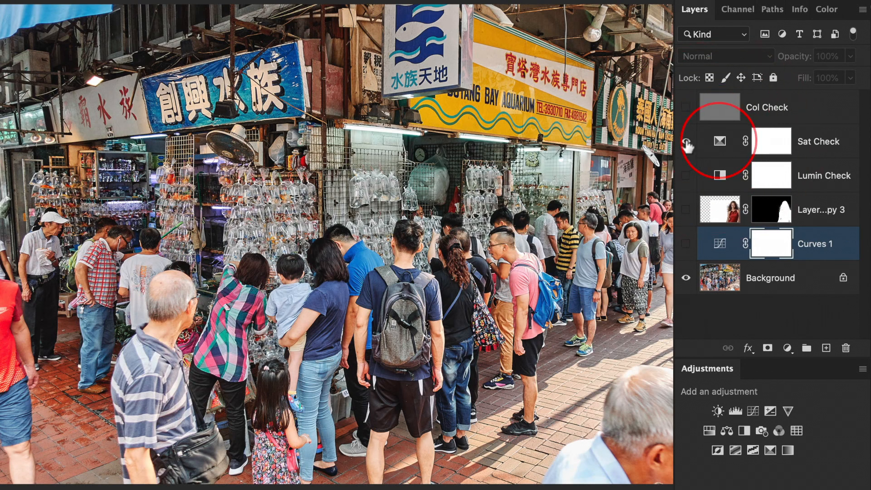
left_click(720, 144)
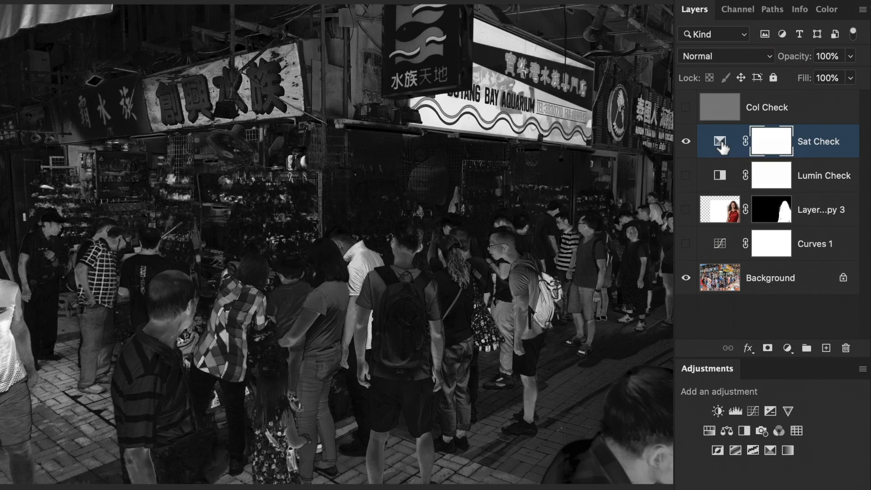
double_click(720, 144)
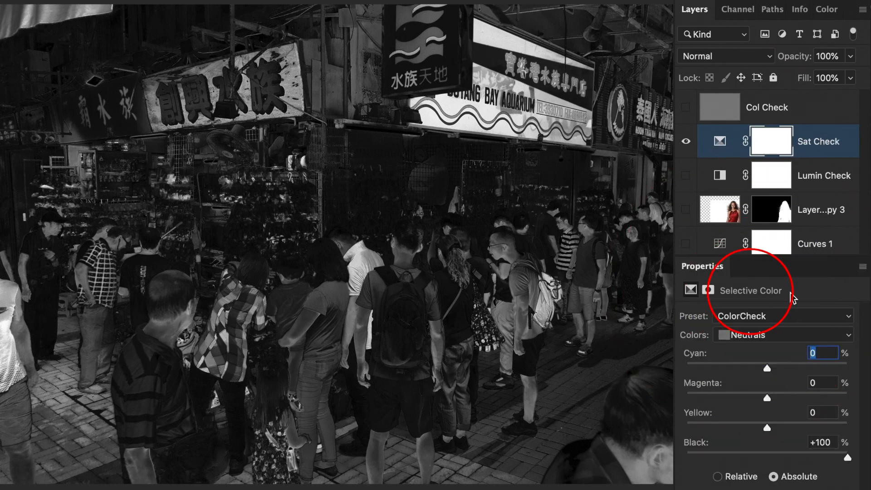
Review the Black value of the Sat Check Selective Color adjustment for the color ranges from Reds through Blues
left_click(760, 336)
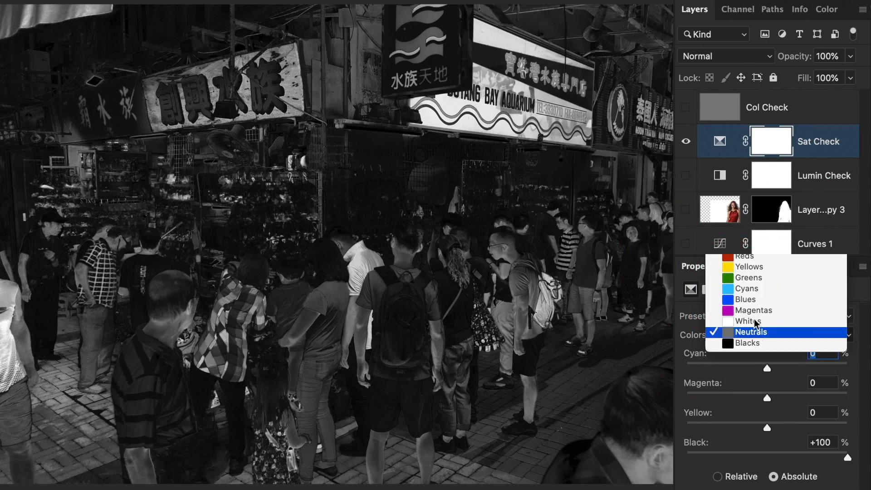
left_click(751, 256)
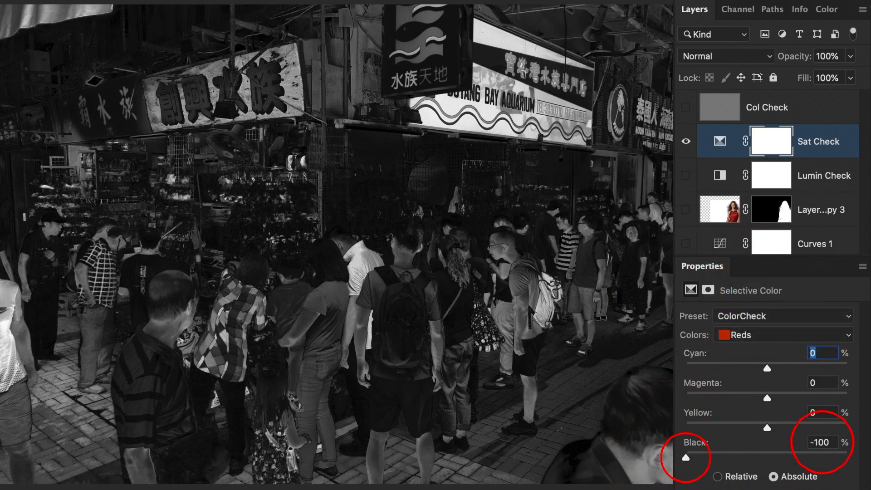
left_click(752, 336)
left_click(749, 345)
left_click(750, 341)
left_click(751, 343)
left_click(754, 335)
left_click(749, 345)
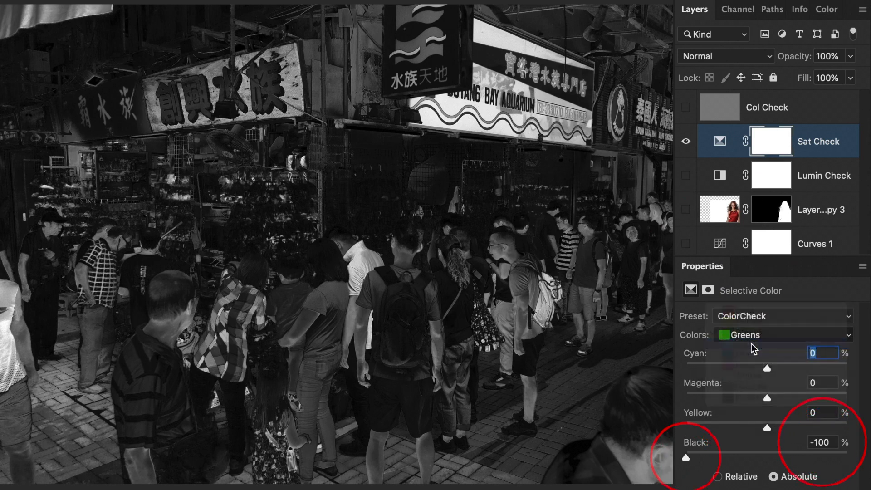
left_click(751, 336)
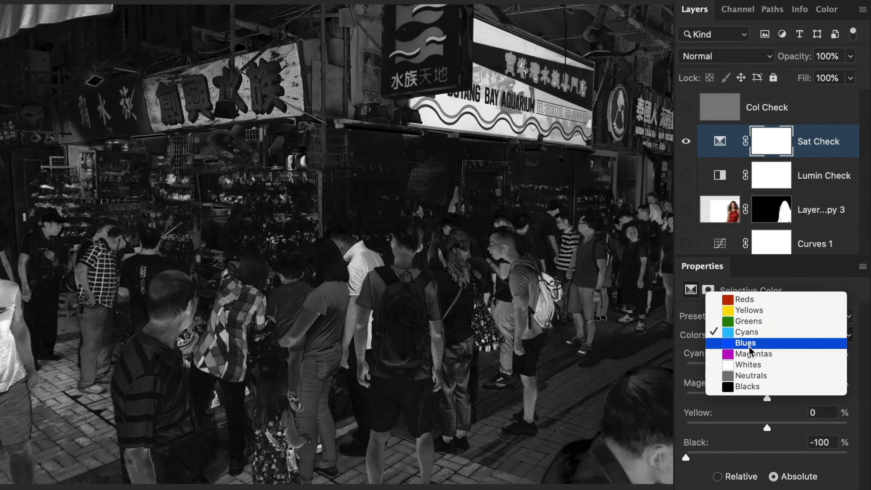
left_click(749, 344)
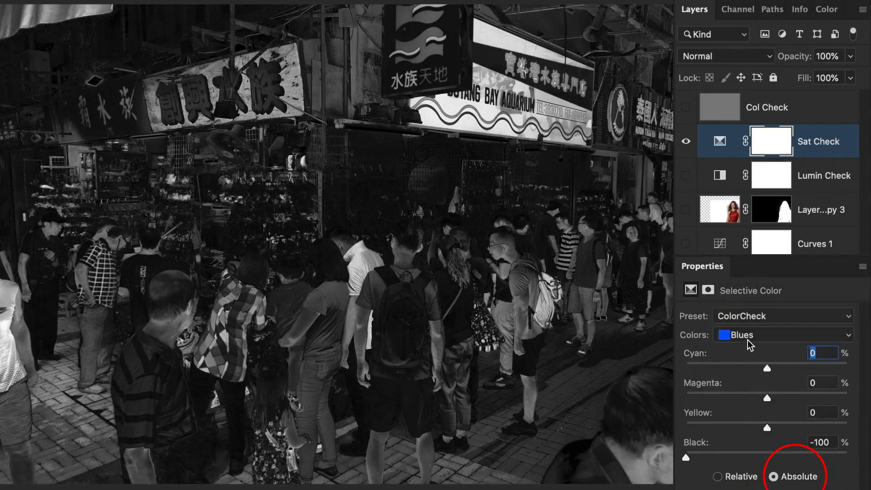
Review the Black value of the Sat Check adjustment for Whites, Neutrals and Blacks
left_click(749, 335)
left_click(748, 354)
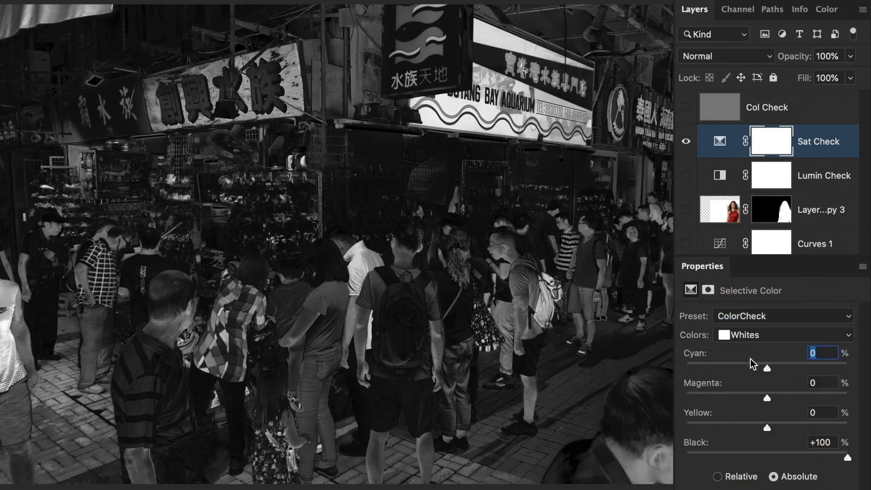
left_click(764, 336)
left_click(765, 347)
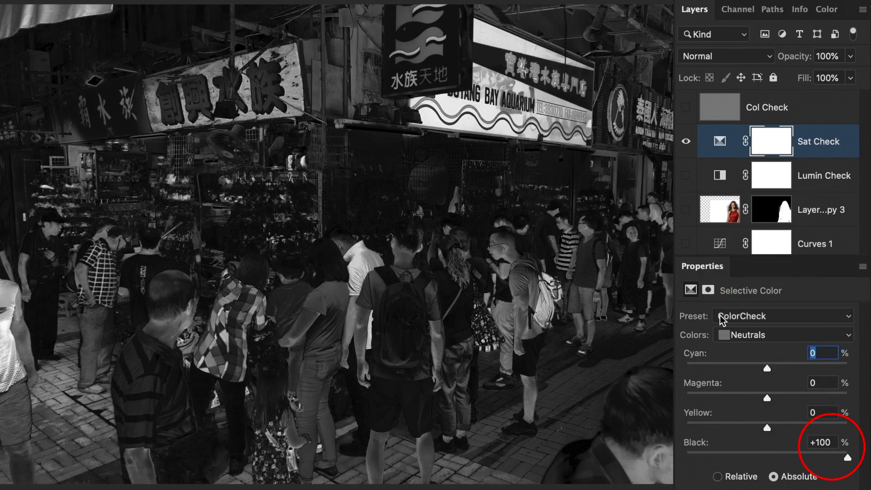
left_click(745, 336)
left_click(747, 344)
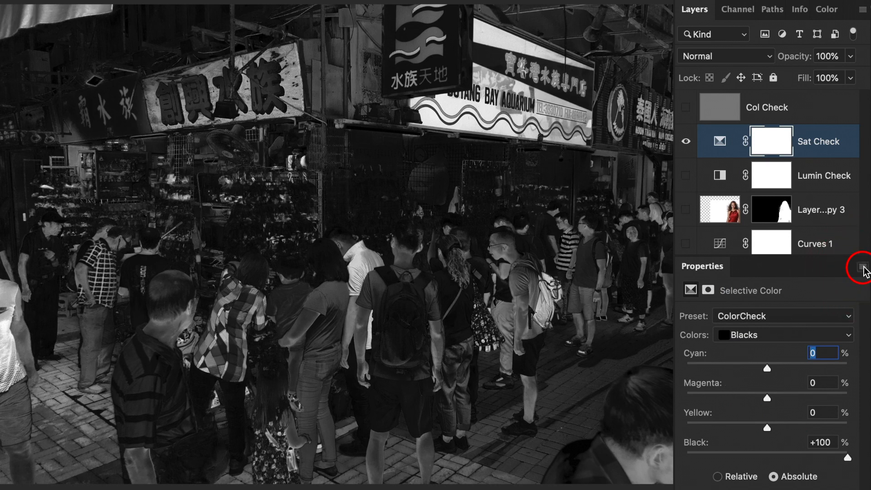
Apply the ColorCheck preset to the Sat Check Selective Color adjustment and hide the Sat Check layer
left_click(862, 268)
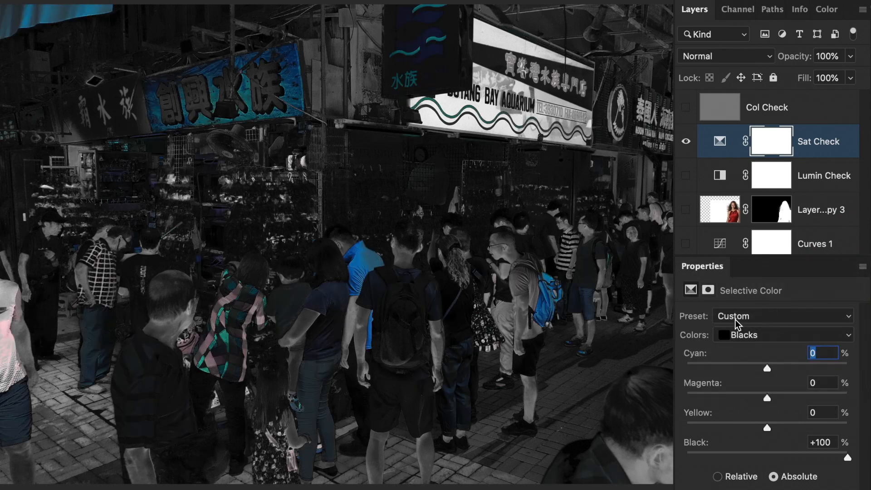
left_click(752, 316)
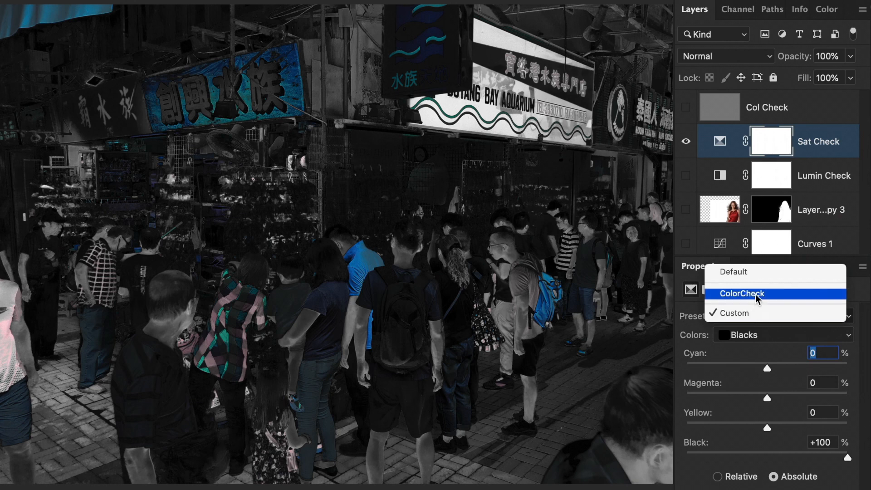
left_click(755, 297)
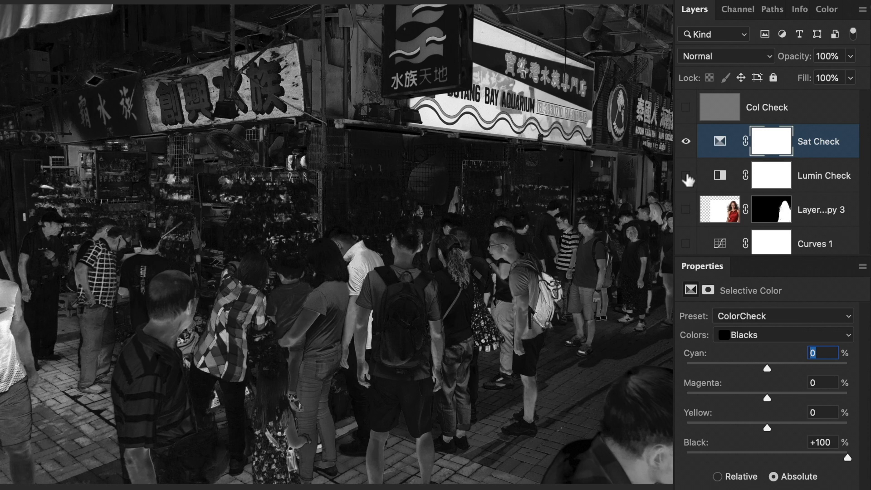
left_click(686, 145)
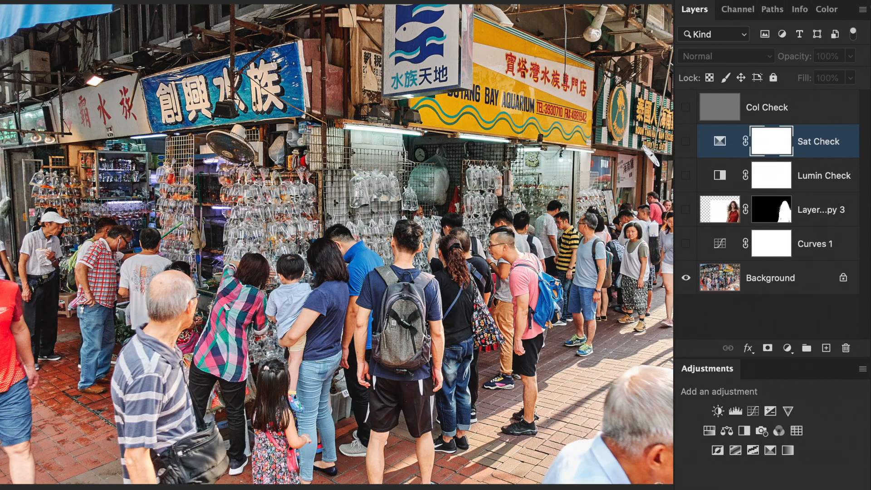
Preview the street photo's hues through the Col Check layer and hide that layer again
left_click(767, 108)
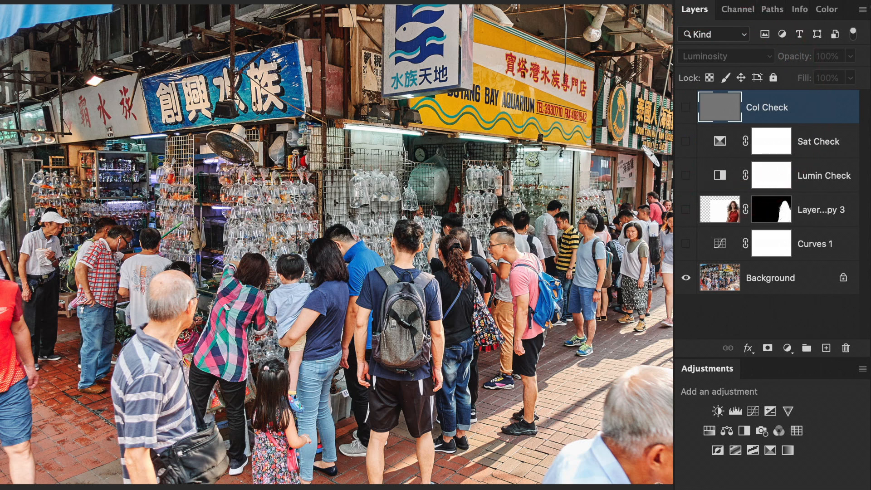
left_click(684, 108)
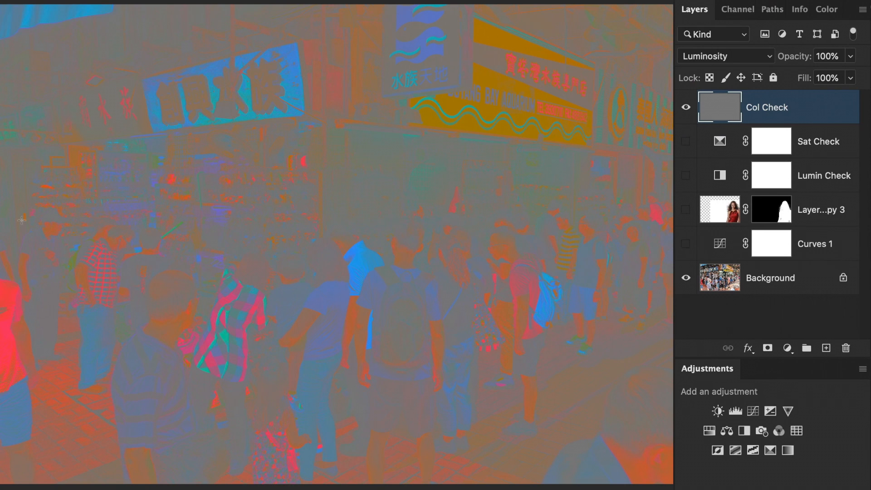
left_click(686, 107)
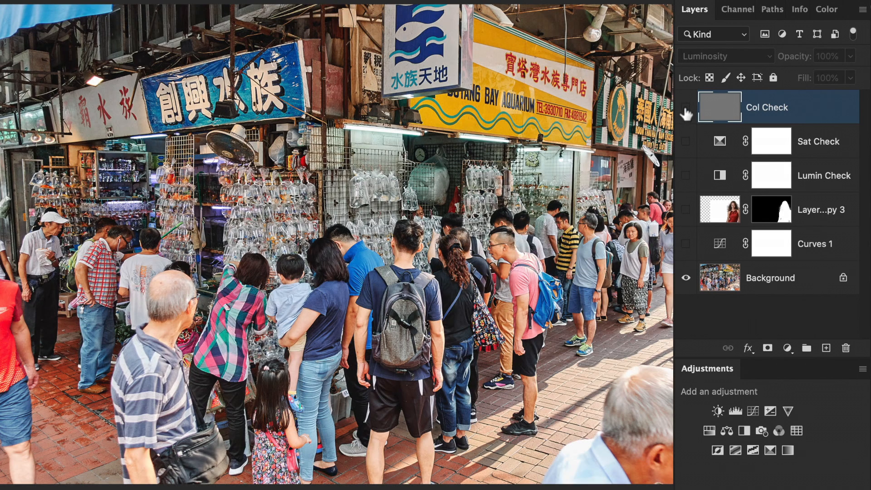
Add a new layer above Col Check in Overlay mode, filled with the neutral 50% gray
key("super+shift+n")
left_click(580, 221)
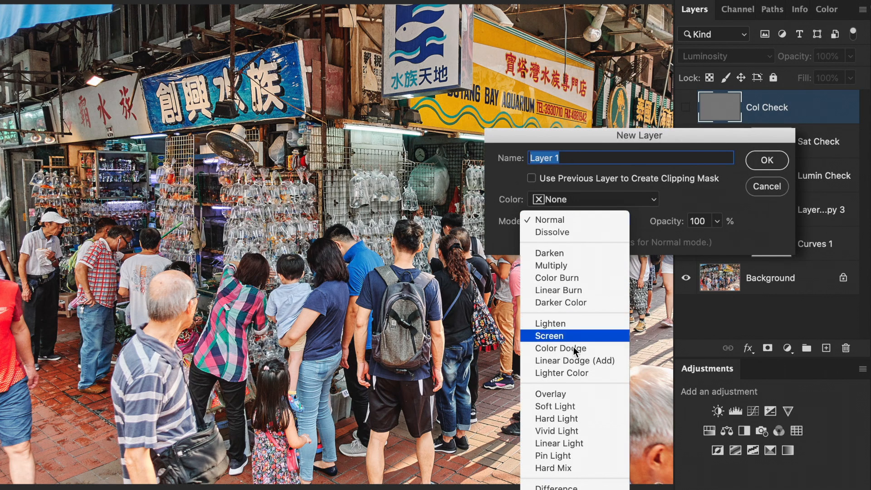
left_click(581, 393)
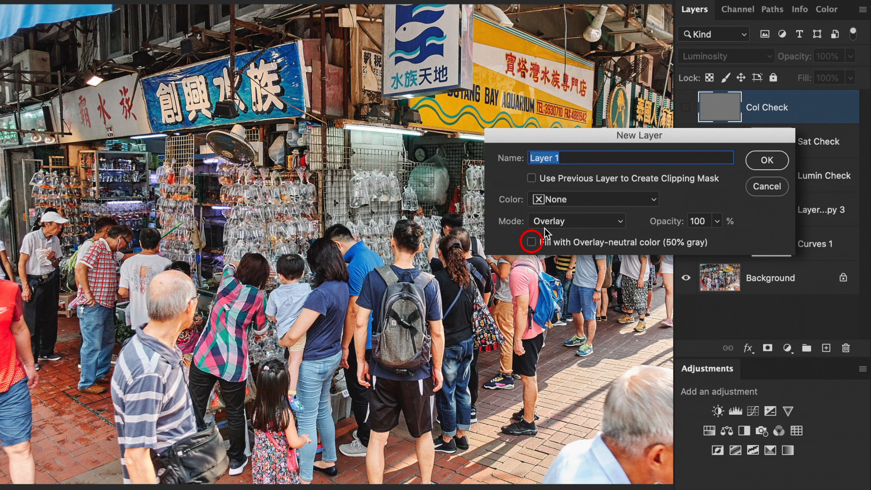
left_click(629, 243)
left_click(767, 160)
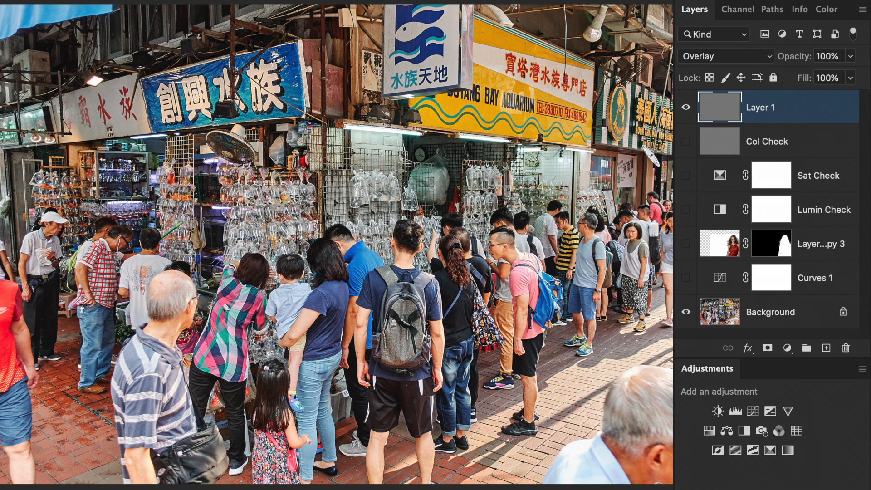
Set the new gray layer's blend mode to Luminosity and turn off its visibility
left_click(721, 56)
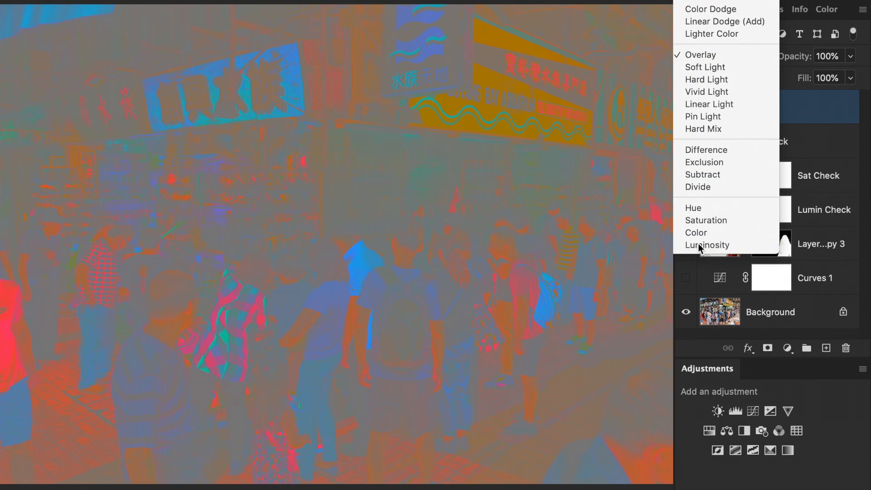
left_click(707, 244)
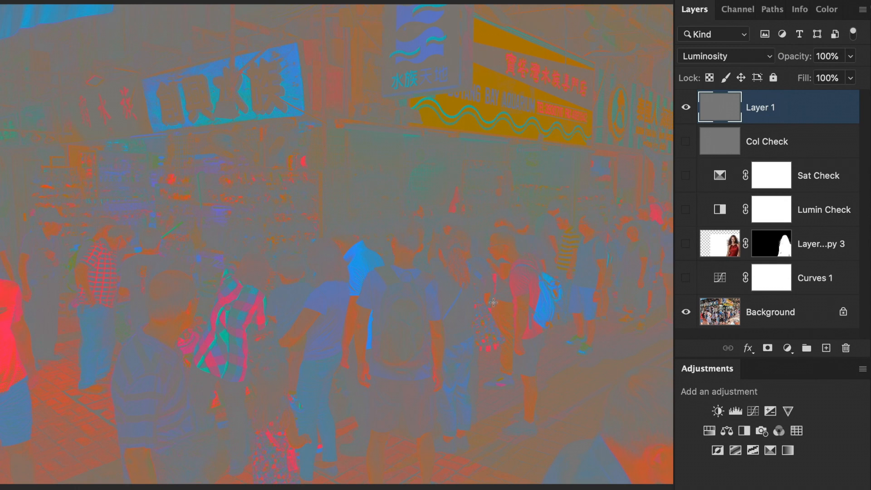
left_click(685, 109)
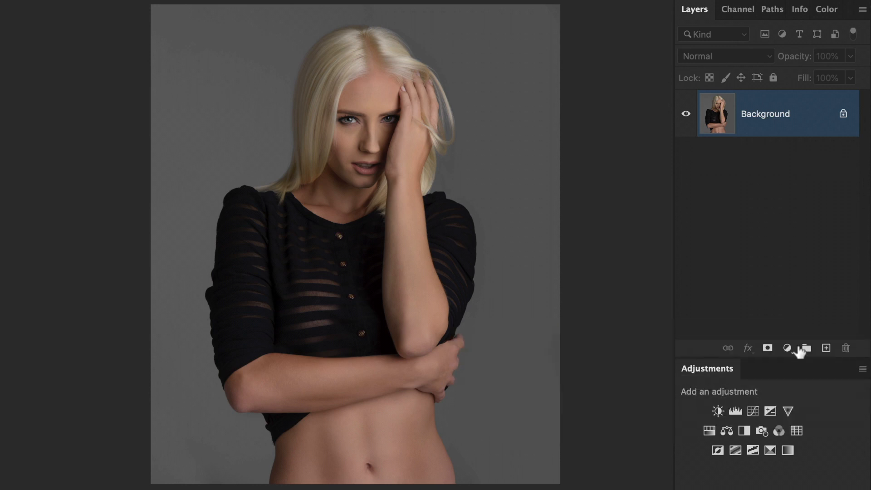
Add a Curves adjustment to the portrait and shape its red curve with points at input 188, output 199 and input 79, output 60
left_click(788, 347)
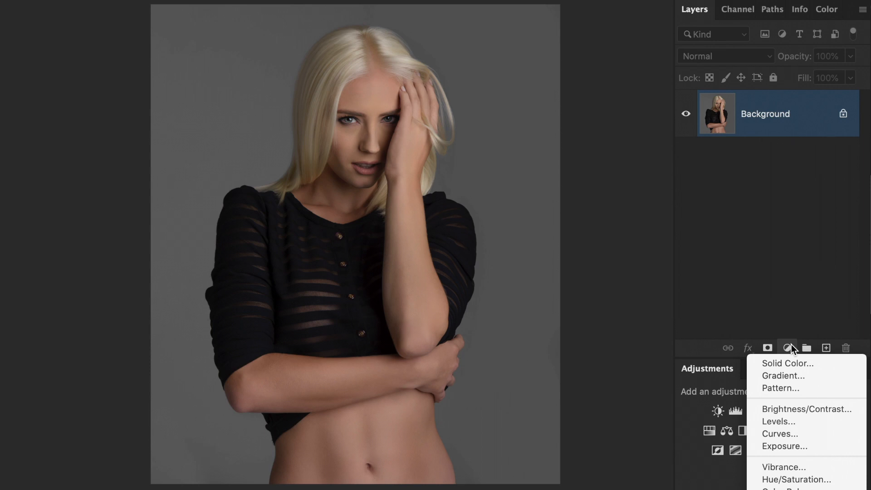
left_click(794, 433)
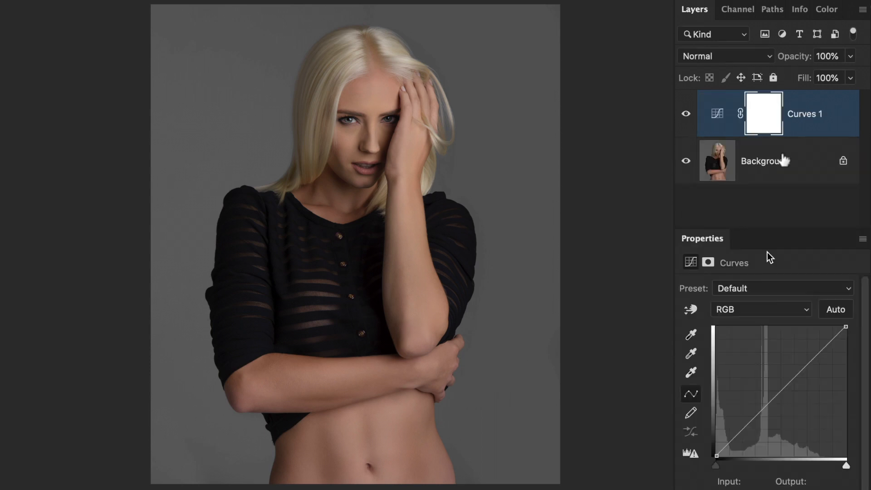
left_click(762, 310)
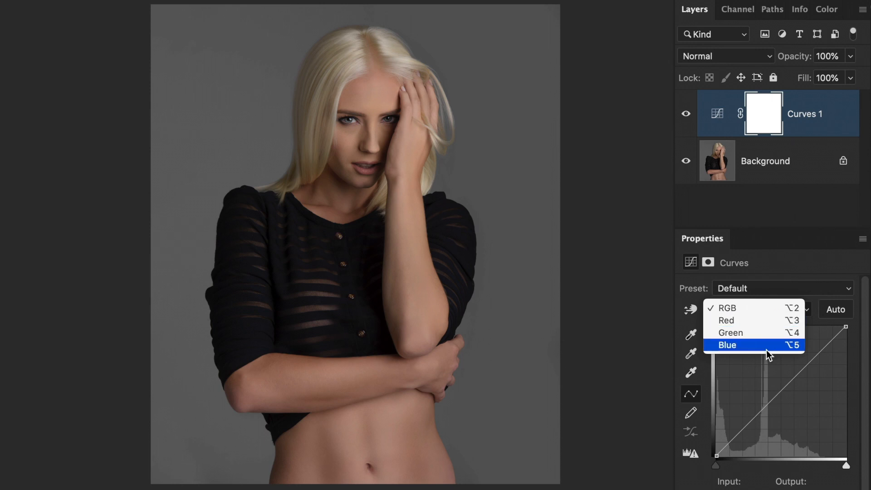
left_click(764, 327)
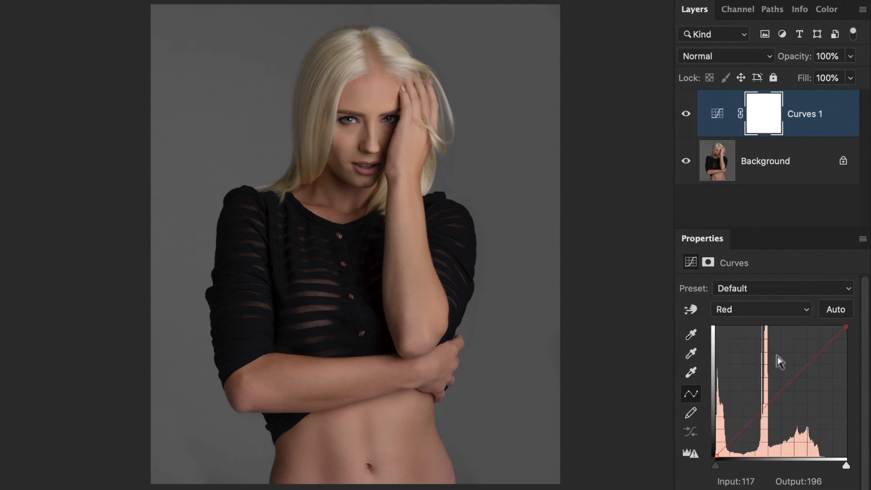
left_click_drag(814, 358, 812, 355)
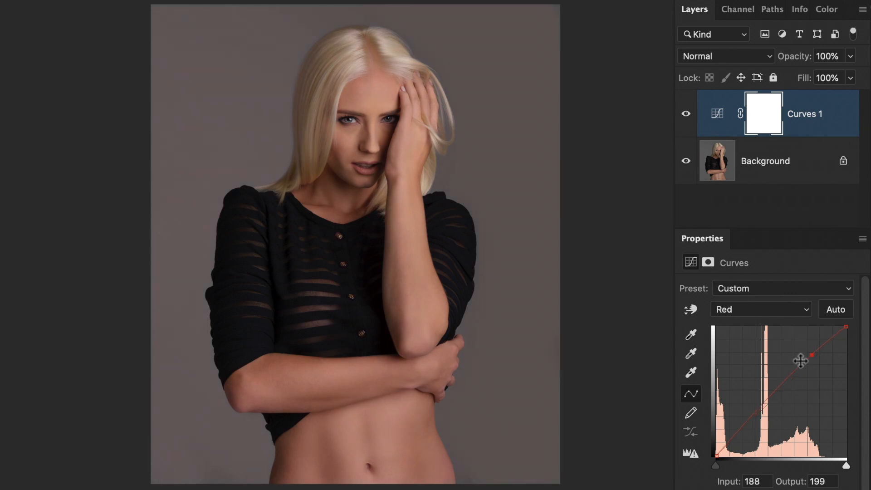
left_click_drag(753, 422, 758, 427)
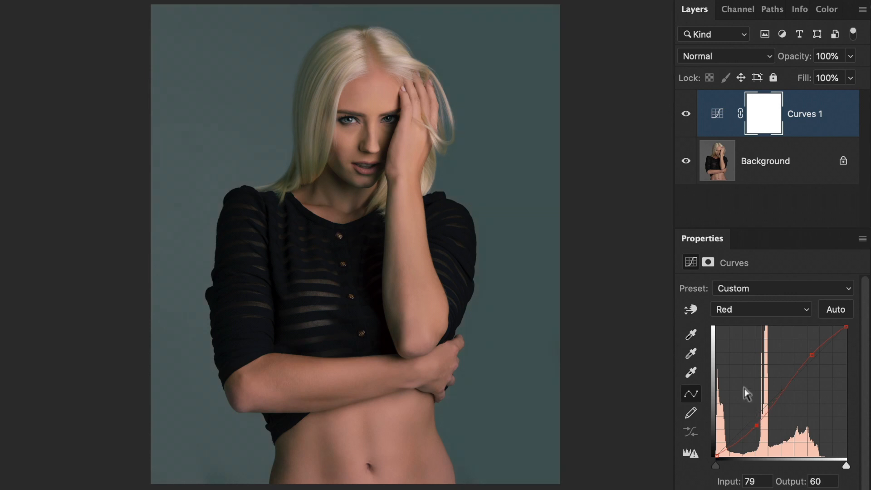
In the blue curve, lower the highlights to input 199, output 182 and lift the shadows slightly
left_click(759, 313)
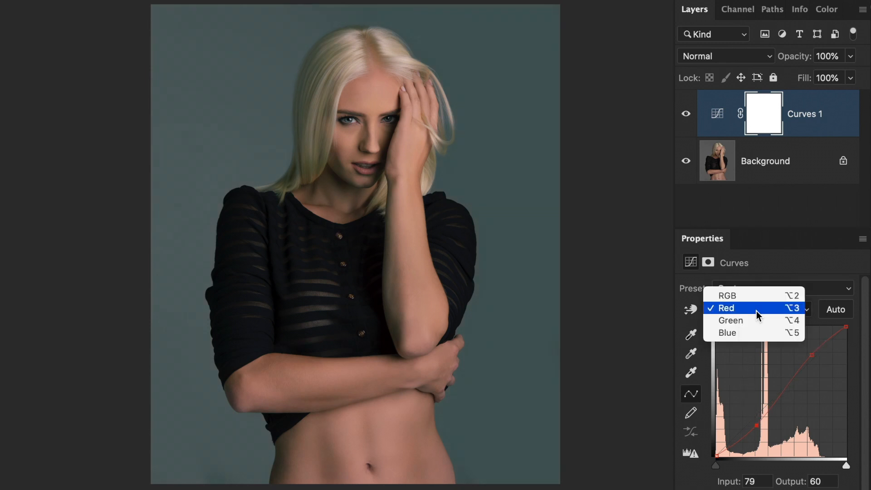
left_click(759, 333)
left_click_drag(816, 360, 820, 367)
left_click_drag(753, 423, 747, 419)
left_click_drag(820, 366, 818, 365)
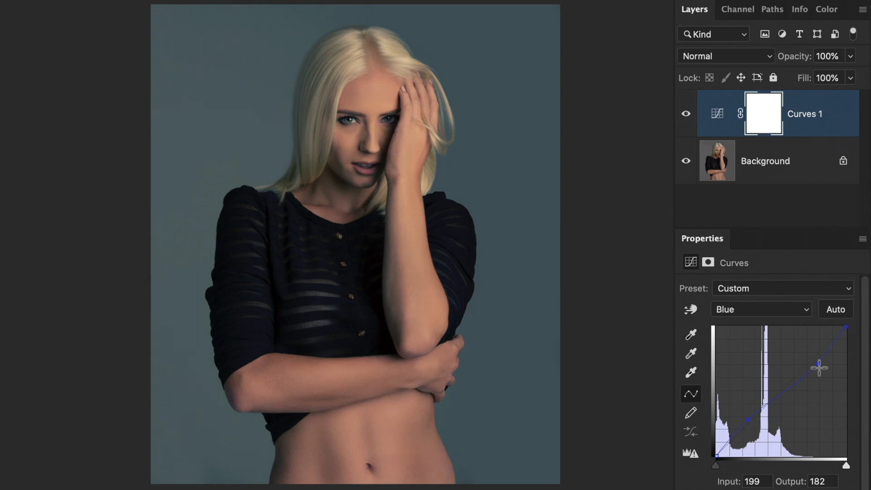
Shape the green curve with points at input 189, output 200 and input 49, output 34, and compare the portrait without the Curves layer
left_click(746, 310)
left_click(743, 296)
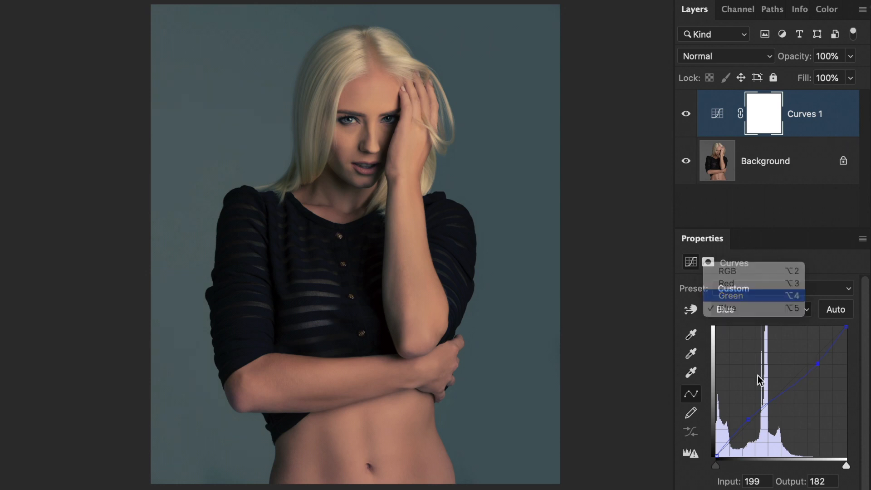
left_click_drag(813, 360, 812, 354)
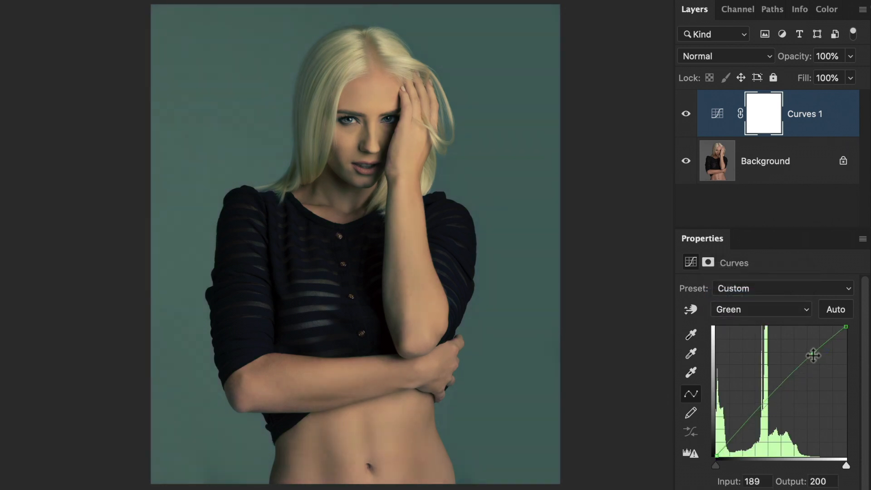
left_click_drag(742, 433, 742, 440)
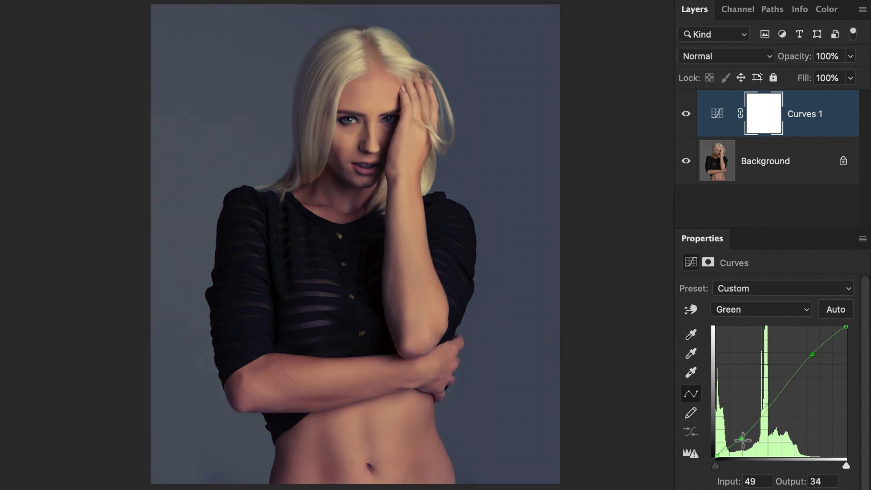
left_click(686, 116)
left_click(686, 116)
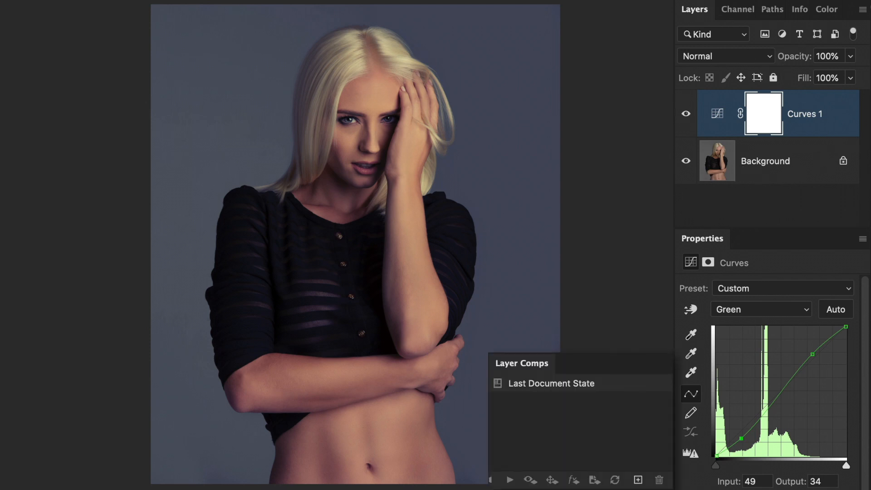
Save the current layer visibility as a new layer comp named grade1
left_click(638, 479)
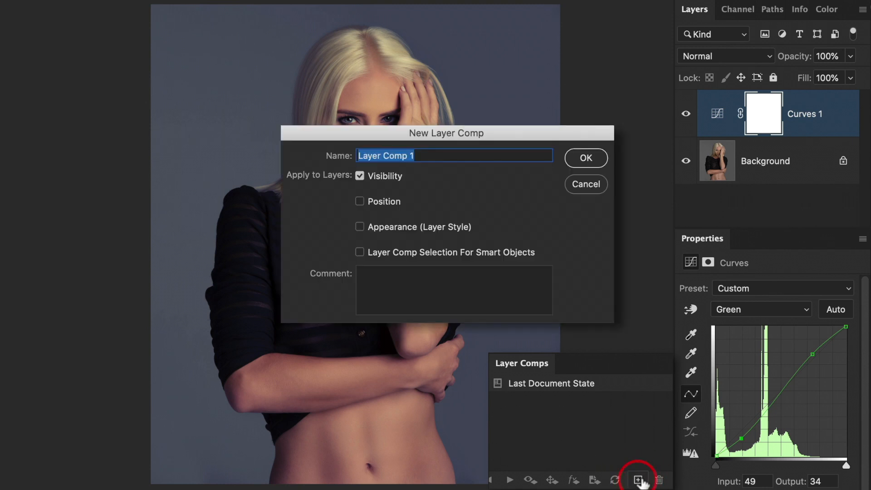
type("ca")
key("BackSpace")
key("BackSpace")
type("grade1")
key("Return")
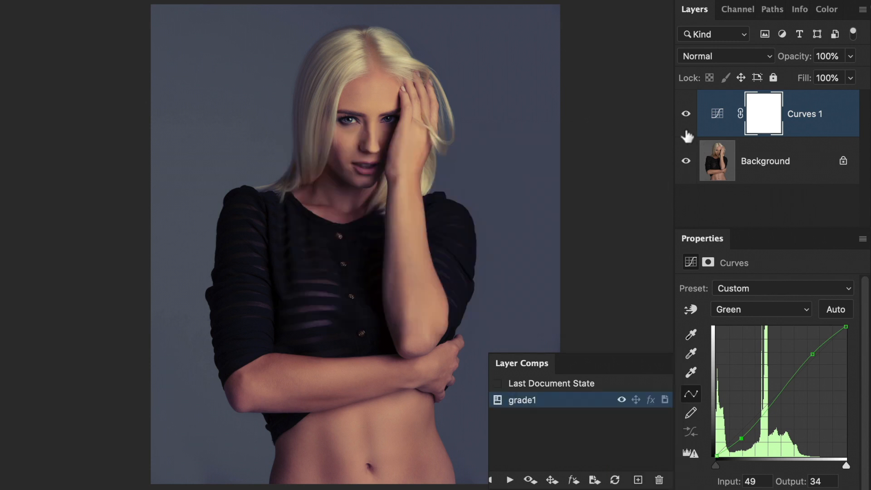
Hide the Curves 1 layer and add a second Curves adjustment layer named Curves 2 above it
left_click(685, 116)
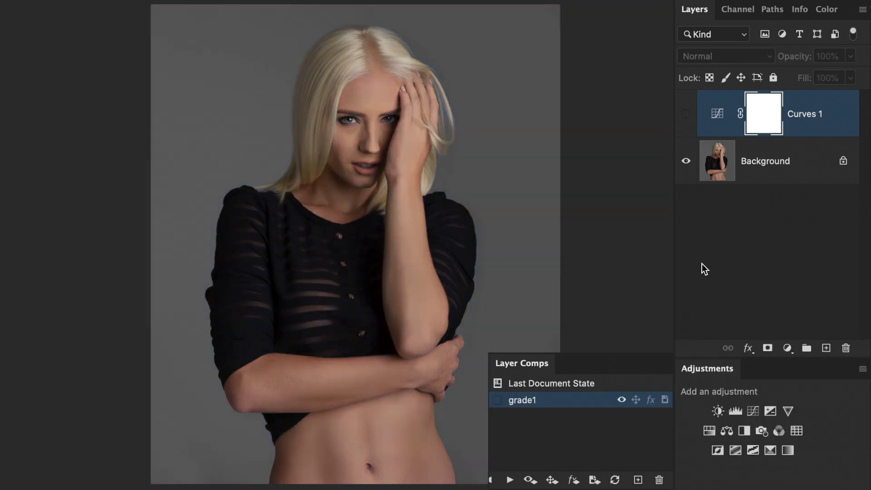
key("super+m")
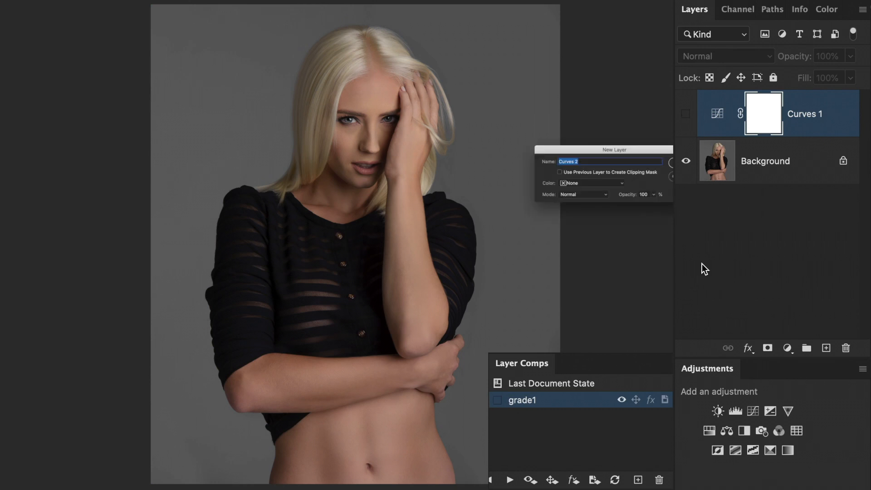
left_click(672, 161)
On Curves 2, lower the highlights and lift the shadows in Red, and raise the highlights and lower the shadows in Blue
left_click_drag(816, 372, 820, 379)
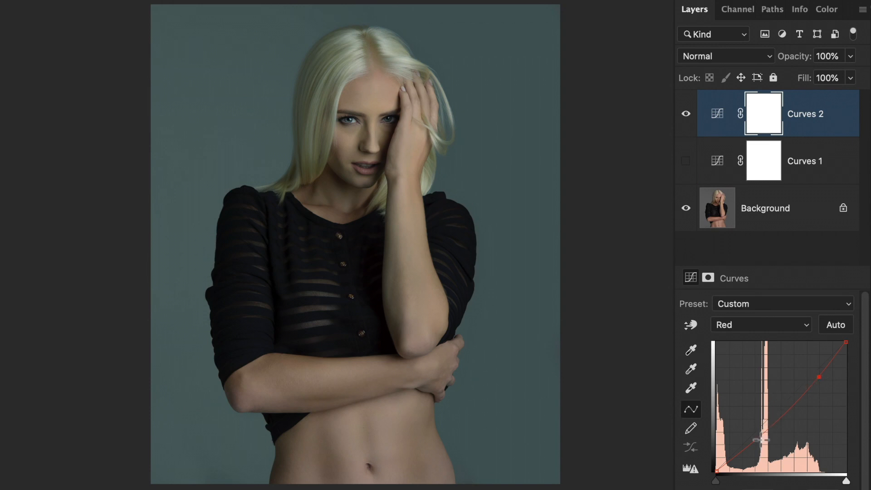
left_click_drag(755, 440, 749, 430)
left_click(748, 323)
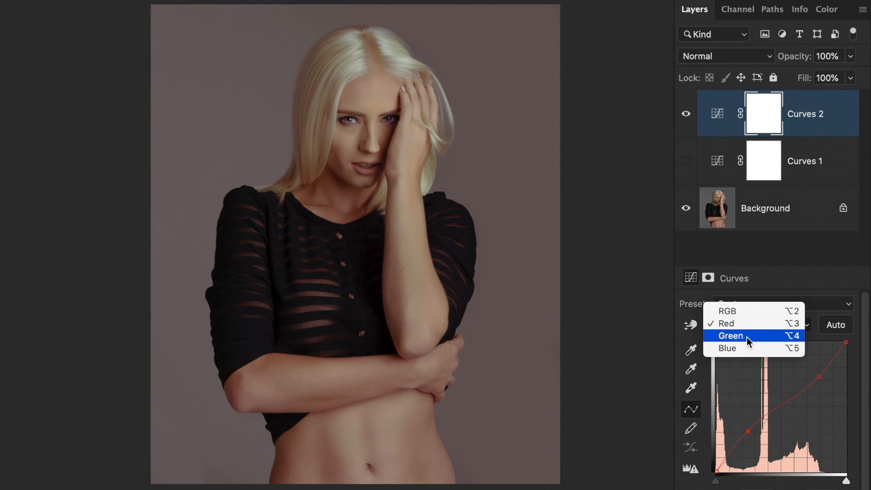
left_click(745, 352)
left_click_drag(812, 380, 815, 366)
left_click_drag(740, 445, 746, 448)
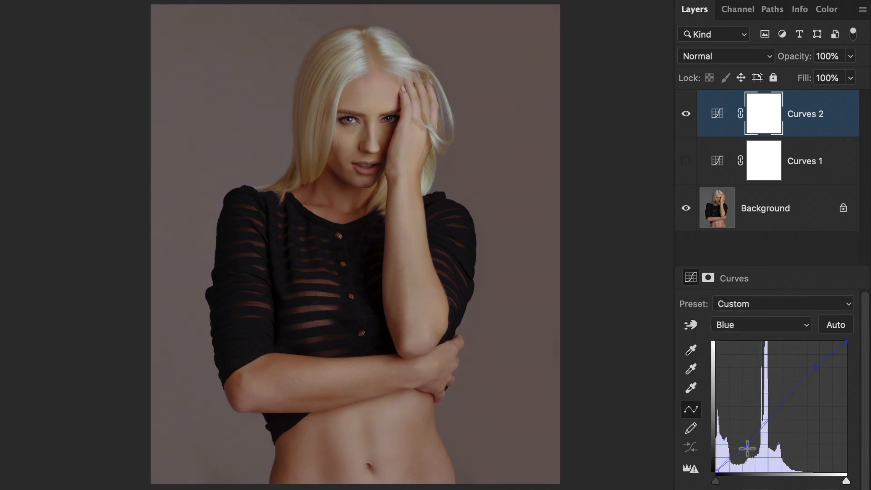
In the Green channel of Curves 2, lower the highlights and bring the shadows back up close to the diagonal
left_click(744, 326)
left_click(743, 312)
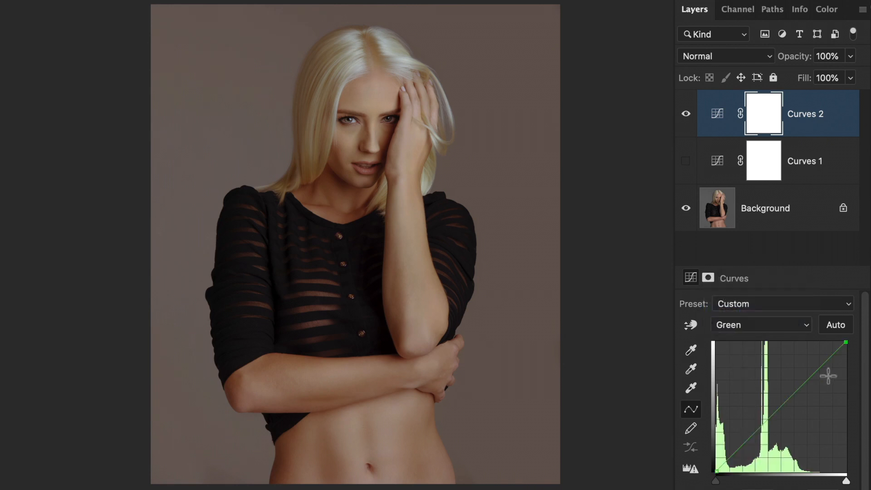
left_click_drag(822, 366, 826, 372)
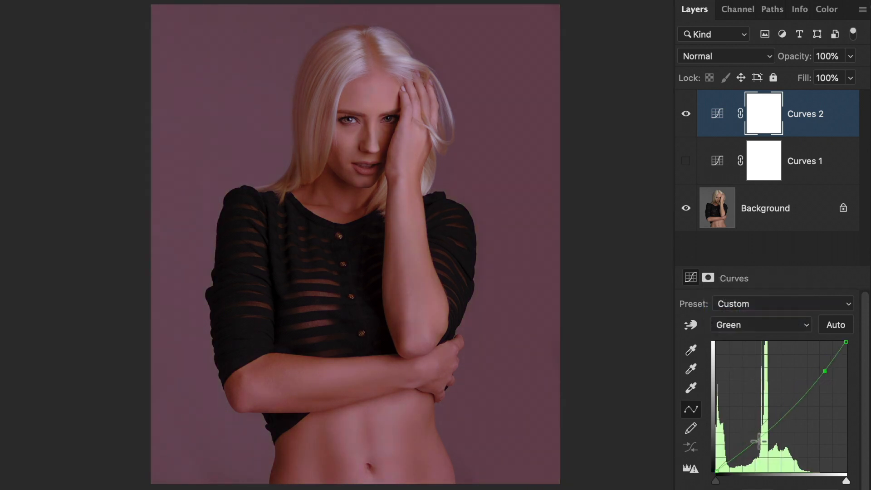
left_click_drag(752, 443, 752, 440)
In the RGB curve of Curves 2, add contrast by raising the highlights slightly and lowering the shadows slightly
left_click(731, 324)
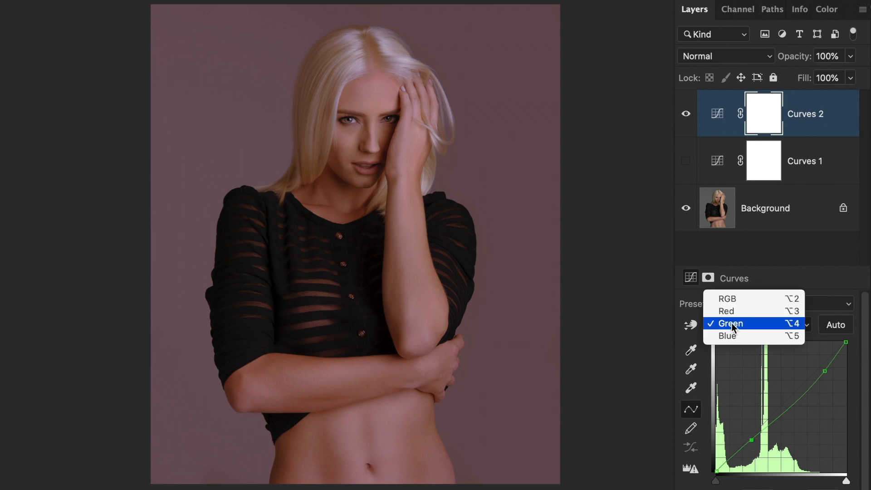
left_click(731, 300)
left_click_drag(814, 377, 812, 371)
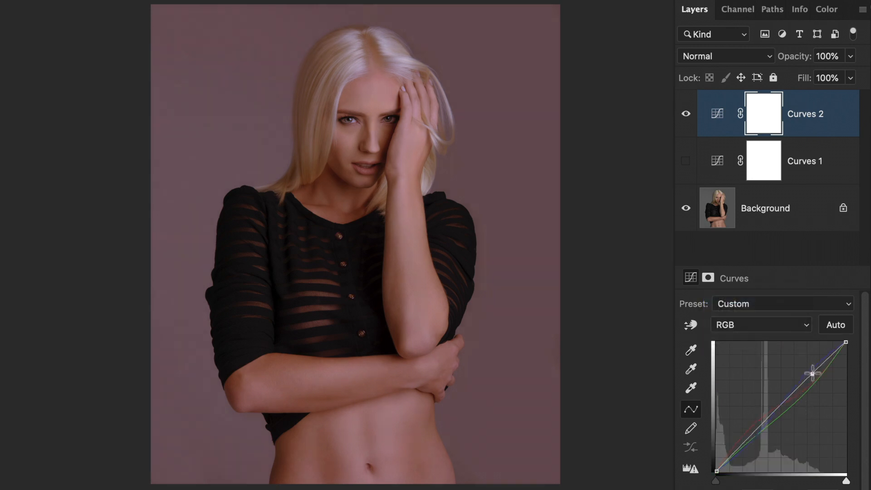
left_click_drag(758, 428, 755, 439)
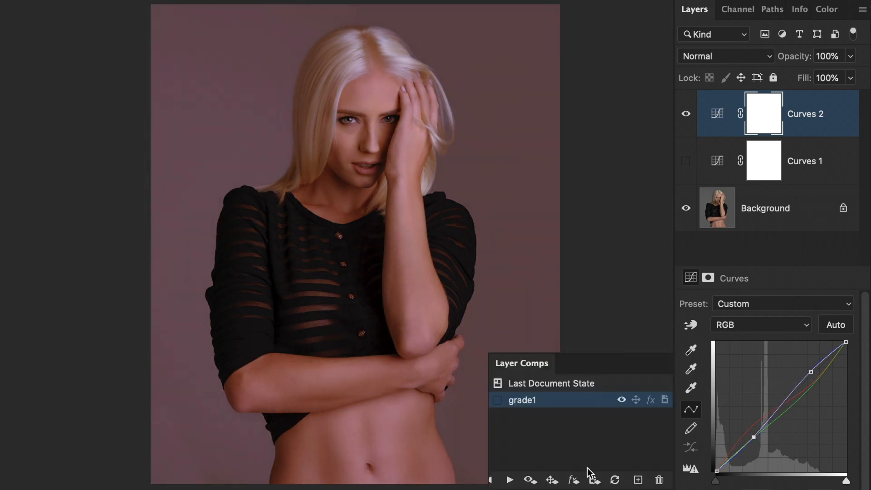
Save the current layer visibility as a new layer comp named grade2
left_click(637, 480)
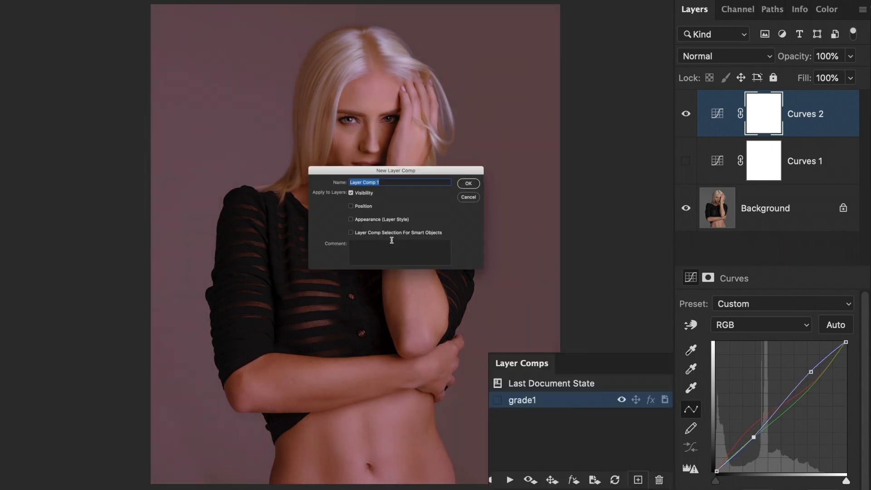
type("grade2")
key("Return")
Hide the Curves 2 layer and add a third Curves adjustment layer named Curves 3 above it
left_click(685, 114)
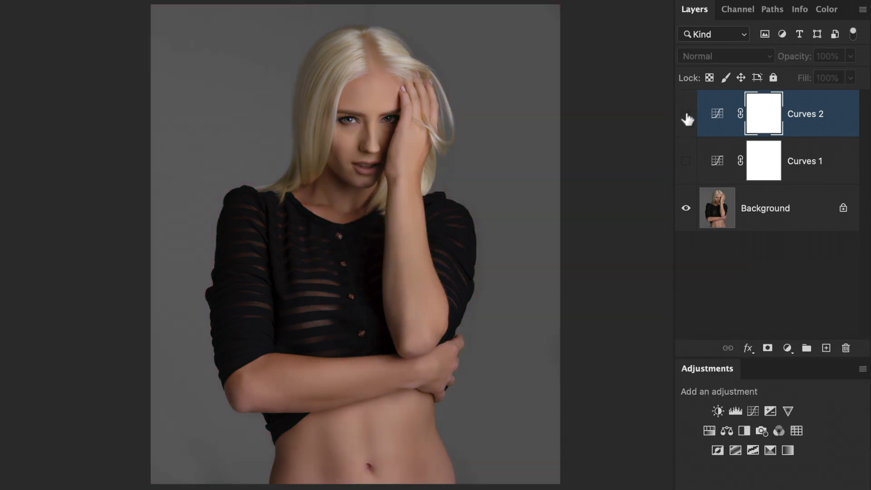
key("super+m")
key("Return")
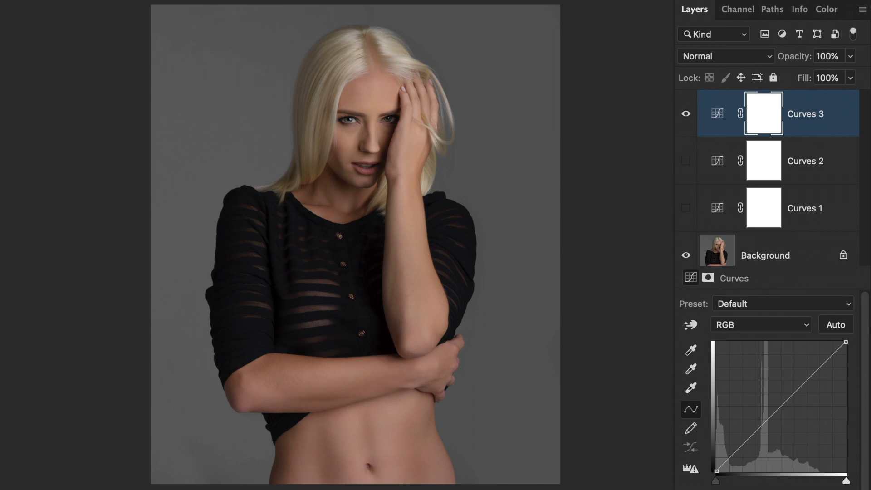
On Curves 3, pull the midtones down slightly in both the Green and Blue channels
left_click(754, 329)
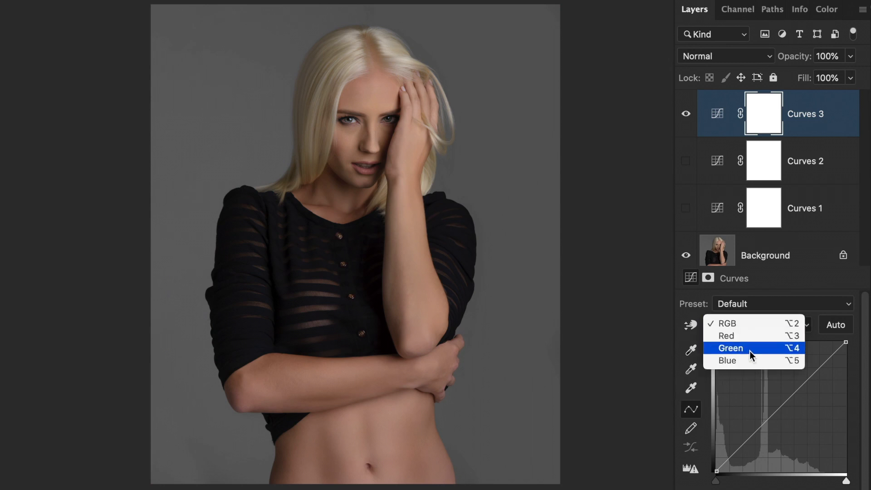
left_click(749, 350)
left_click_drag(784, 407, 786, 411)
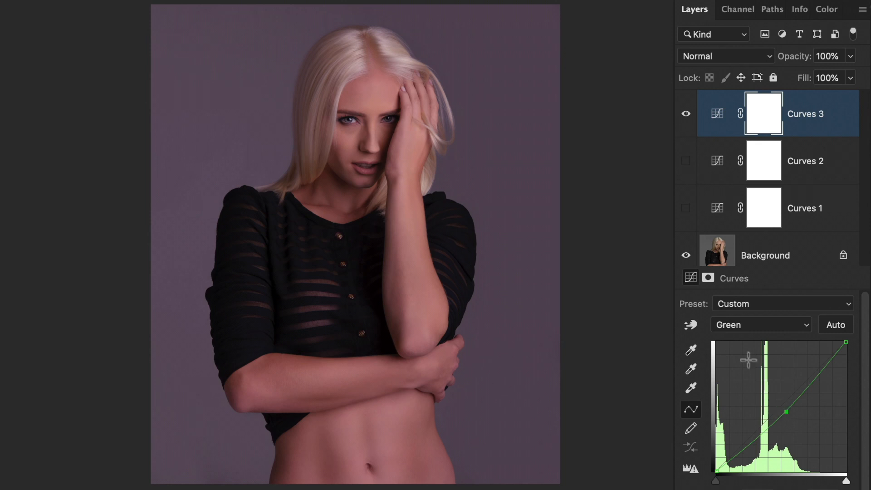
left_click(736, 324)
left_click(730, 338)
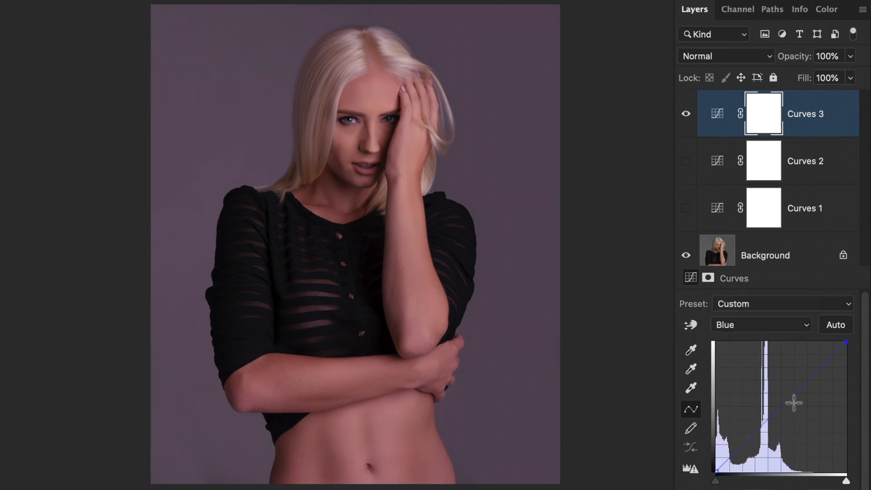
left_click_drag(796, 396, 800, 403)
In the Red channel of Curves 3, lower the highlights slightly and lift the shadows
left_click(740, 320)
left_click(726, 298)
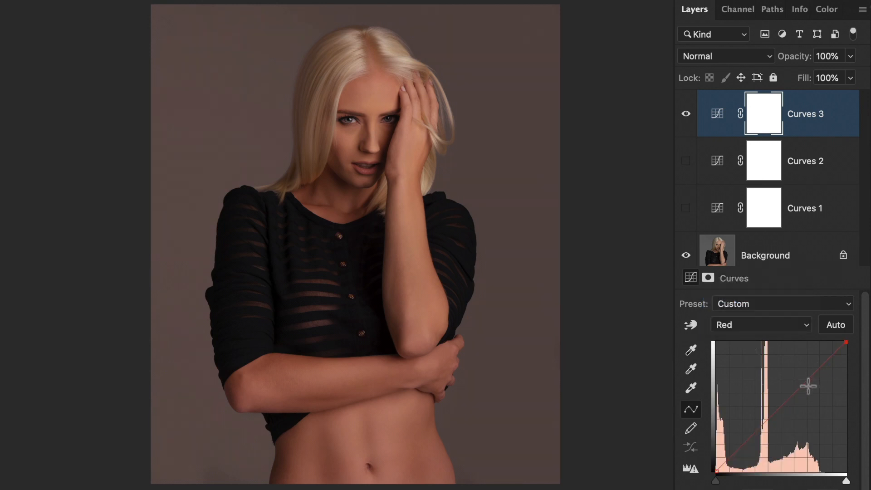
left_click_drag(807, 388, 810, 390)
left_click_drag(750, 445, 748, 437)
In the RGB curve of Curves 3, raise the black point slightly to fade the darkest tones
left_click(726, 325)
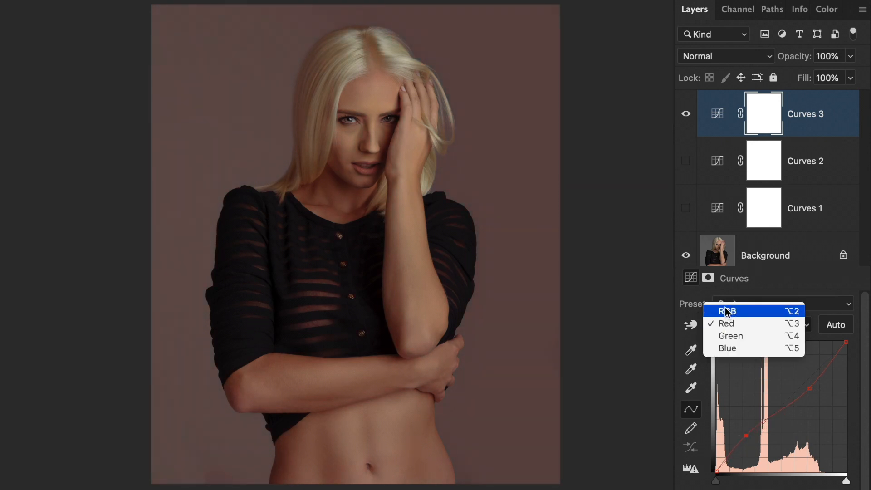
left_click(727, 312)
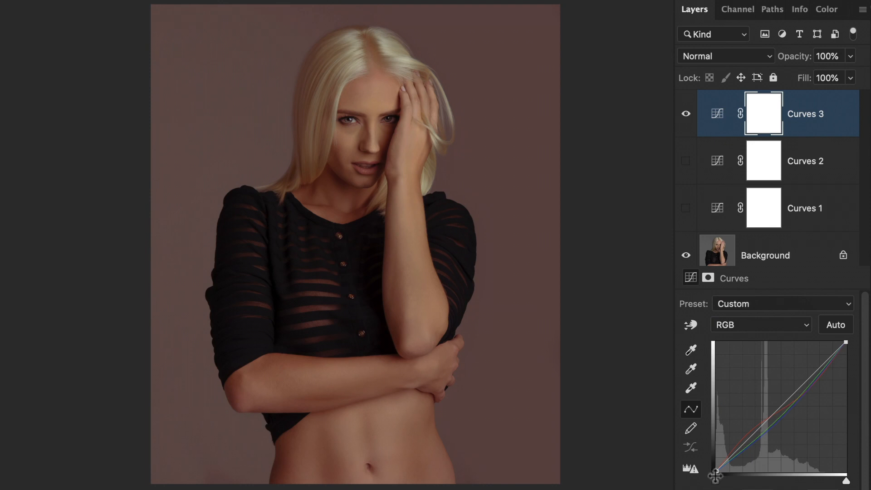
left_click_drag(717, 473, 716, 464)
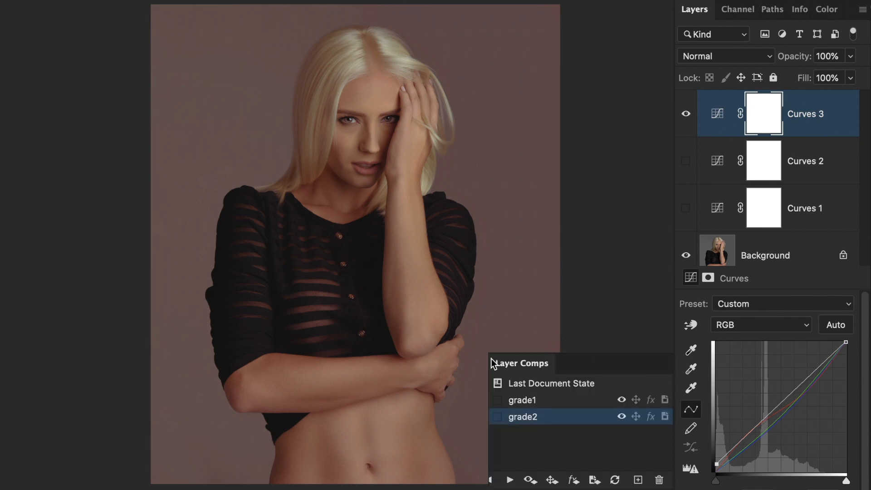
Save the current layer visibility as a new layer comp named grade3
left_click(638, 479)
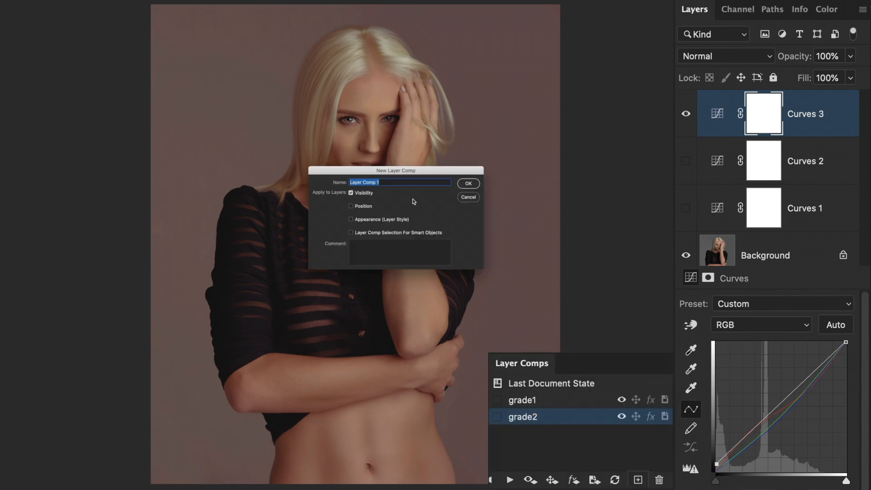
type("g")
type("rade3")
key("Return")
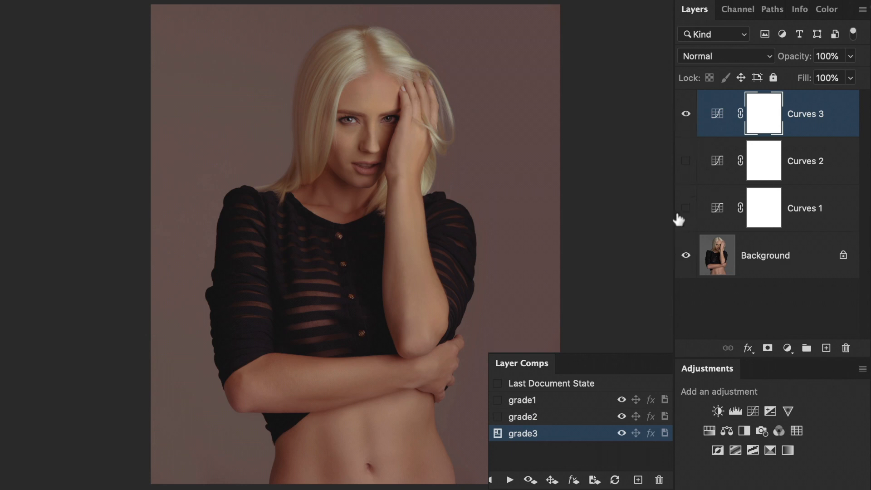
Compare the saved grades by applying the layer comps grade1, grade2 and grade3 in turn, ending on grade3
left_click(497, 400)
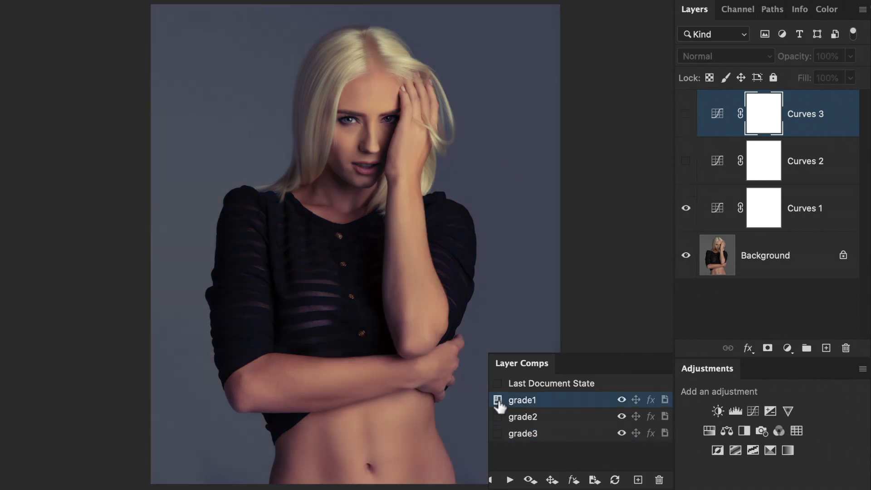
left_click(497, 415)
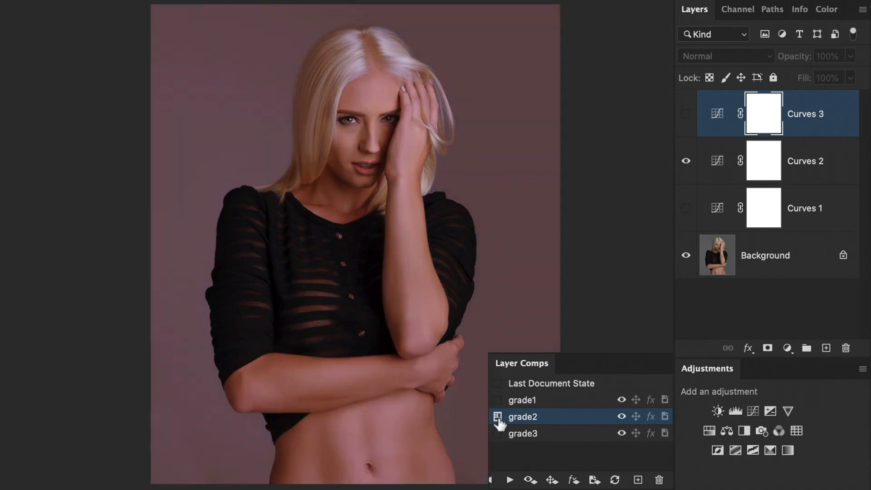
left_click(498, 433)
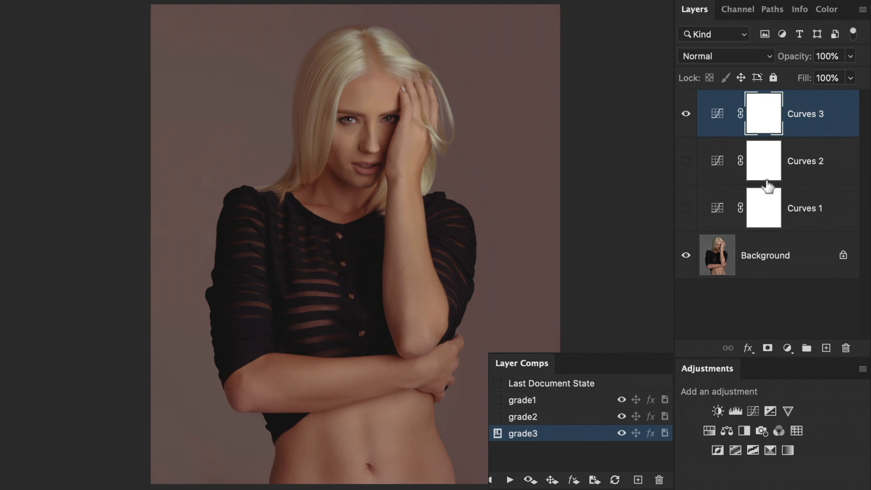
left_click(497, 400)
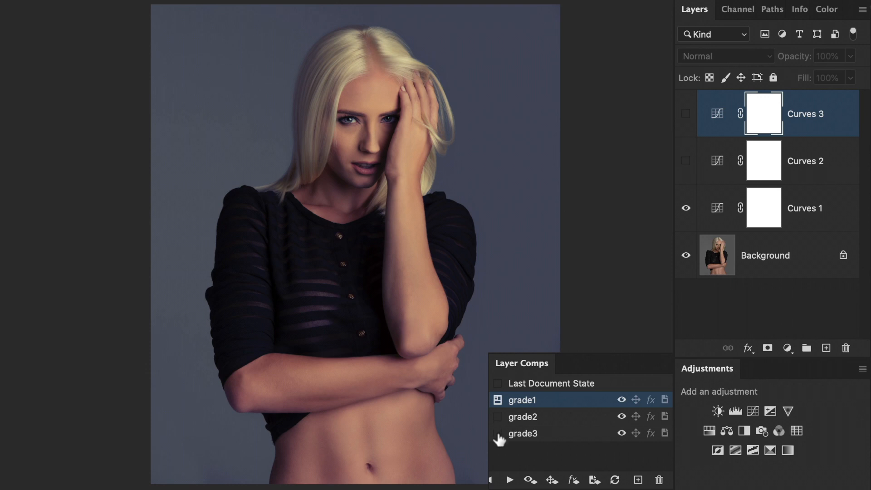
left_click(497, 433)
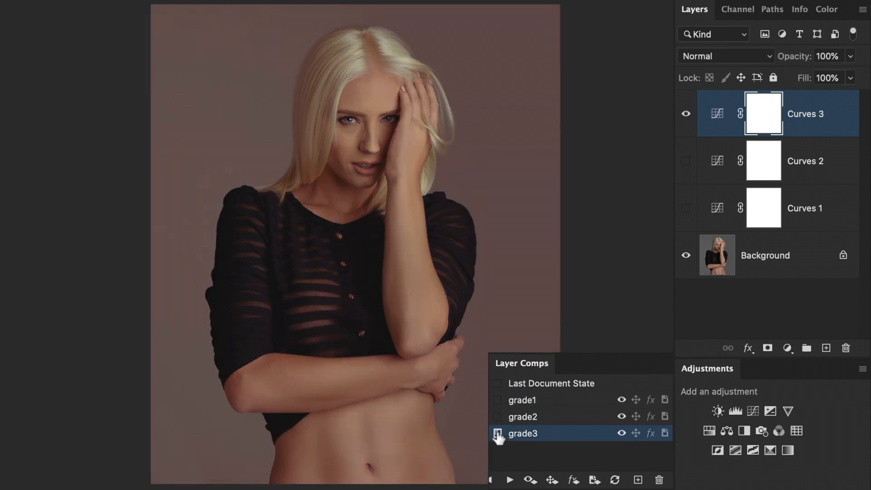
Show Curves 1 together with Curves 3 and compare the portrait with and without Curves 3
left_click(685, 208)
left_click(685, 114)
left_click(685, 114)
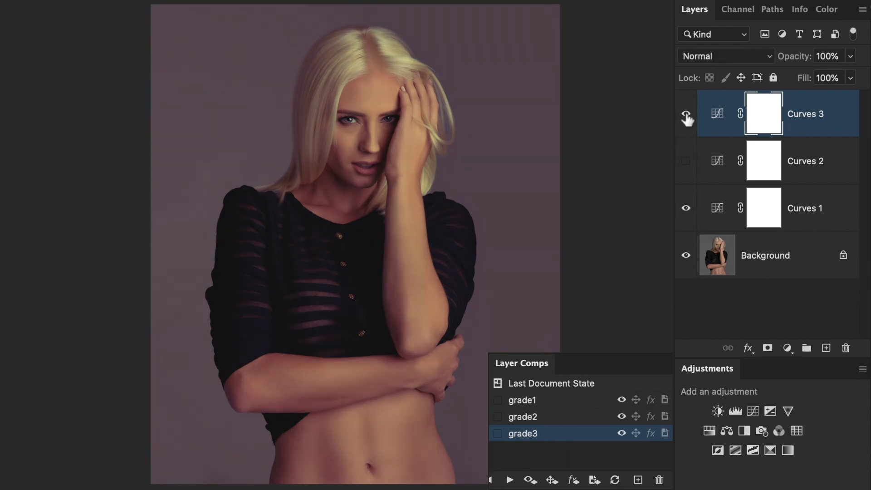
Try different strengths of the Curves 1 grade and set that layer's opacity to 64%
left_click(718, 208)
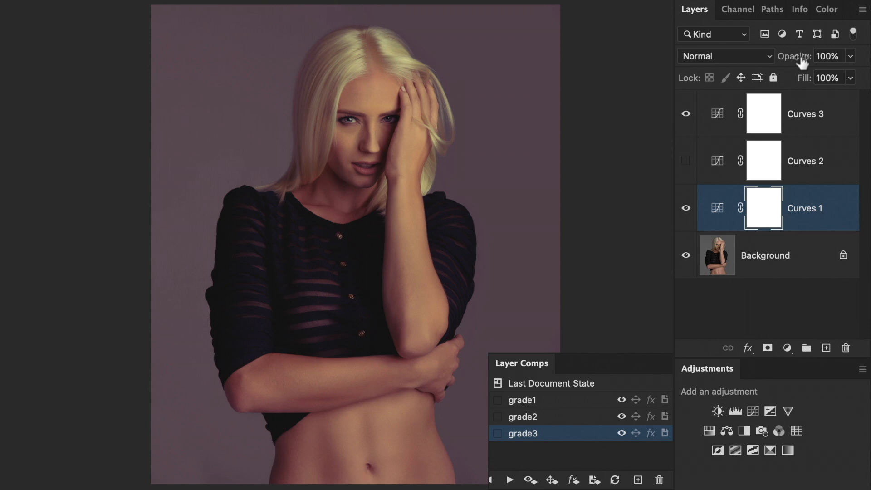
left_click_drag(800, 63, 712, 68)
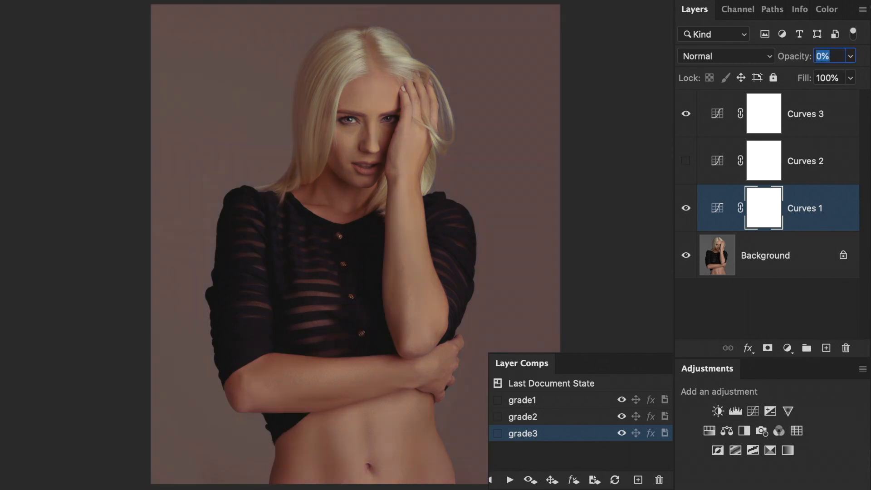
type("26")
key("Return")
type("52")
key("Return")
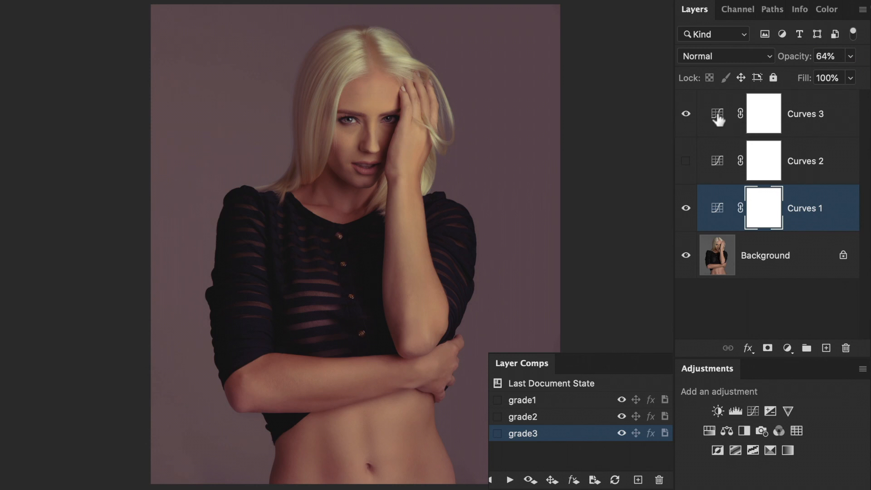
Add a Curves 4 adjustment layer above Curves 3 and shape a gentle contrast curve with its upper point at input 147, output 162
left_click(725, 125)
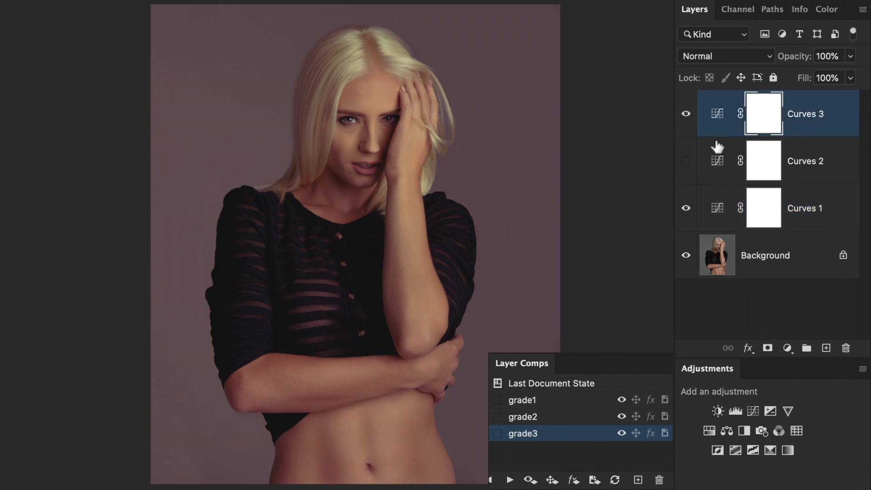
key("super+shift+m")
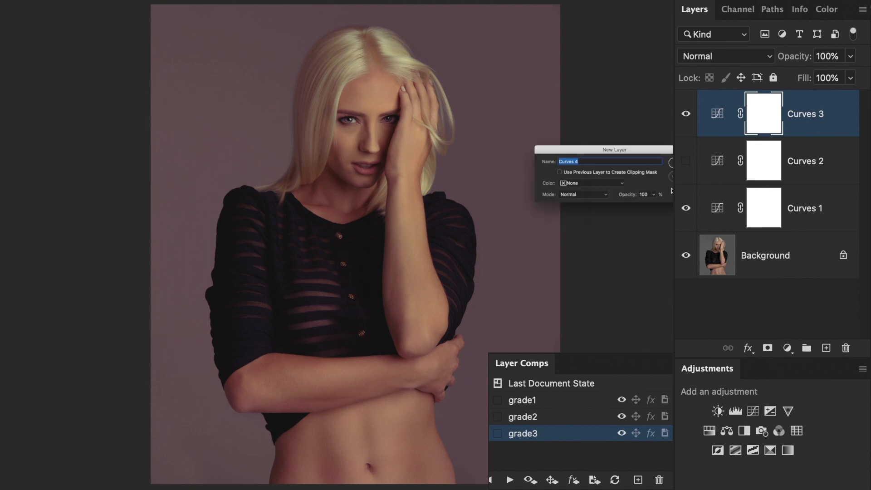
key("Return")
left_click_drag(748, 439, 753, 445)
left_click_drag(799, 396, 790, 386)
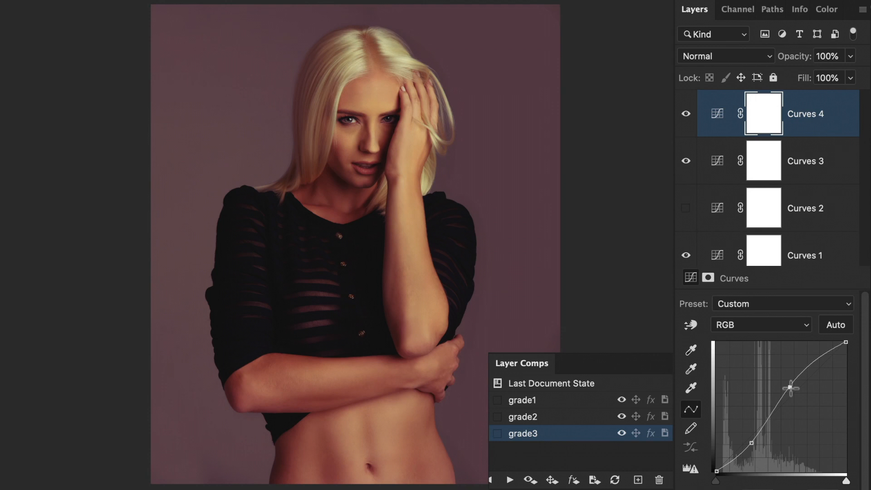
left_click_drag(751, 443, 749, 438)
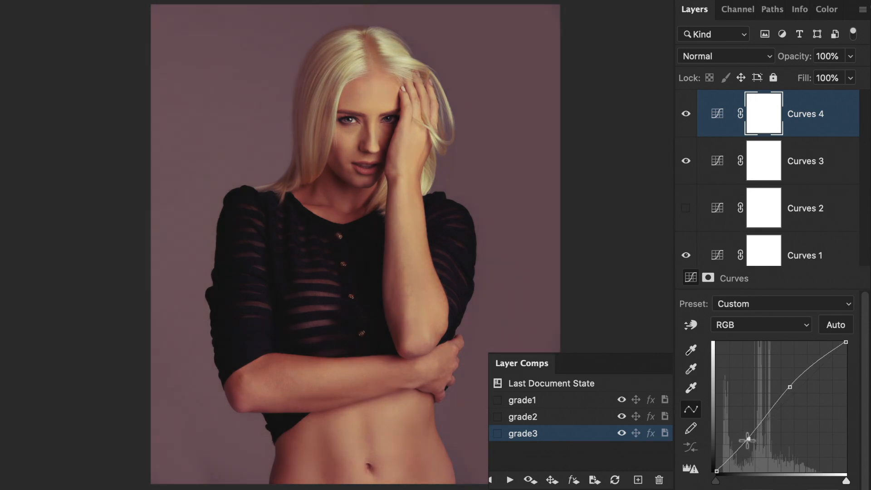
left_click_drag(790, 387, 791, 389)
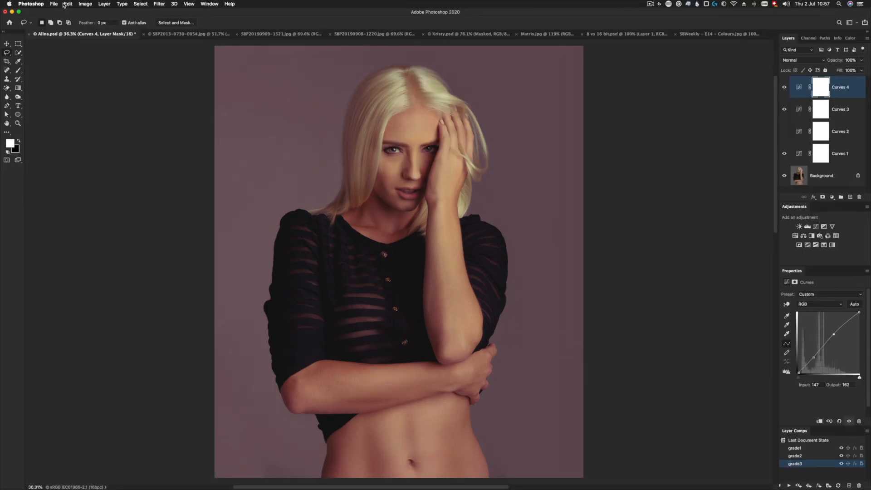
Set up a Color Lookup Tables export with description Alina, Medium quality, 32 grid points, and only the CUBE format enabled
left_click(54, 3)
mouse_move(93, 208)
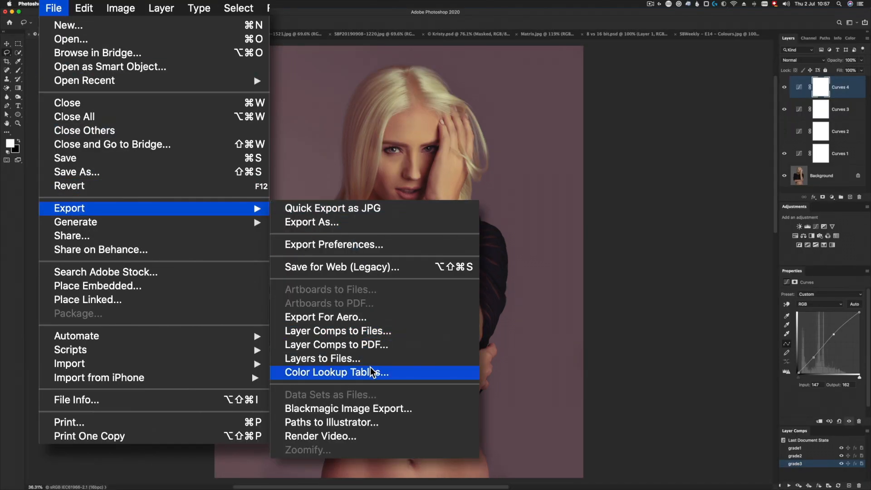
left_click(386, 372)
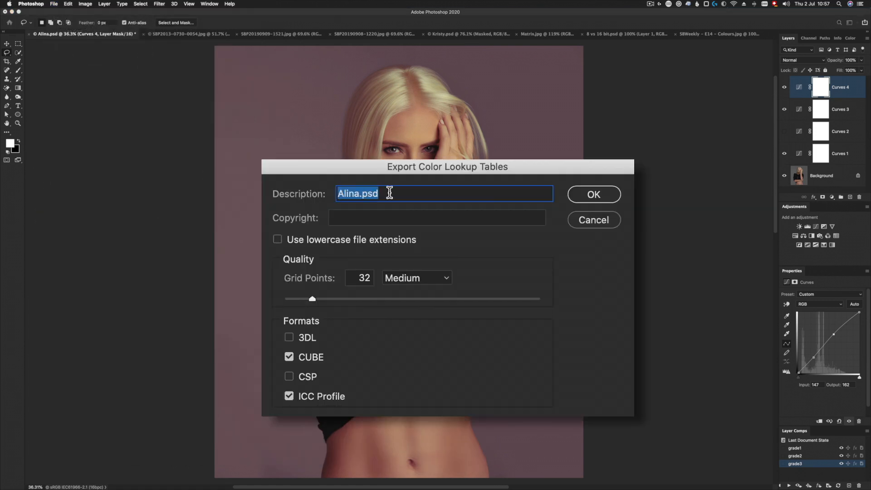
type("Alina")
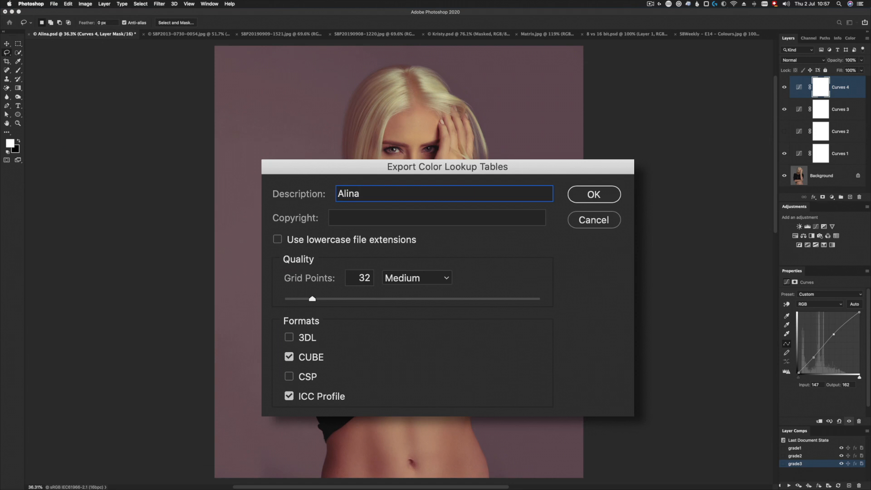
left_click(582, 297)
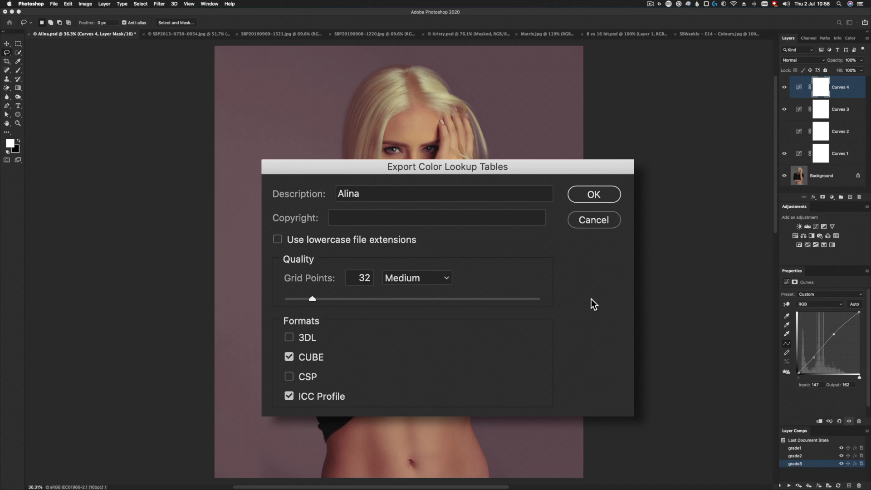
left_click(415, 282)
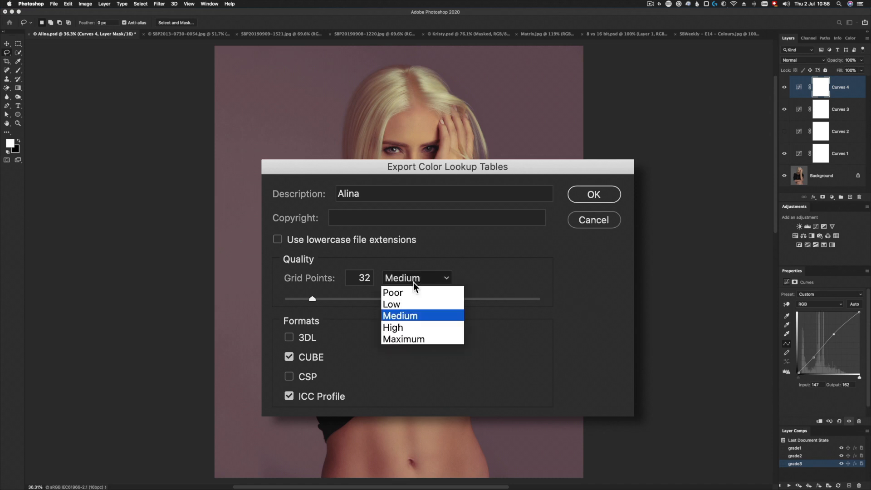
left_click(412, 339)
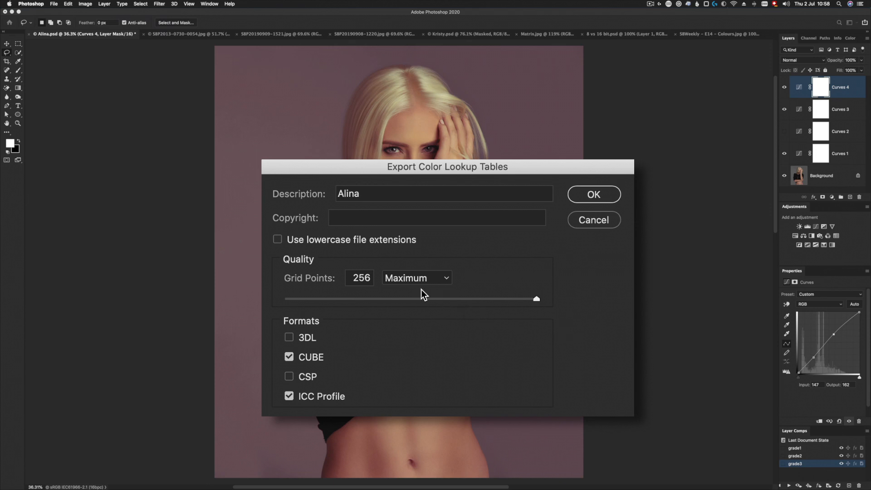
left_click(410, 275)
left_click(413, 315)
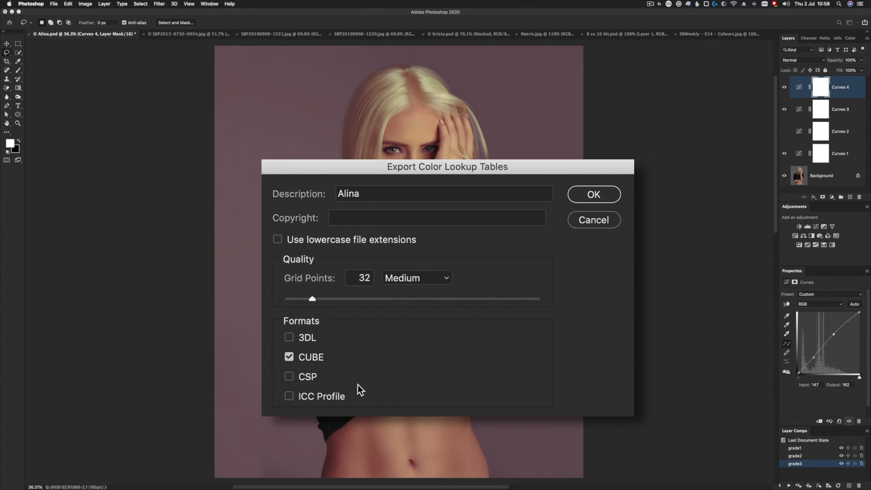
Confirm the export settings and save the lookup table as Alina.lut in the ColorTables folder
key("Return")
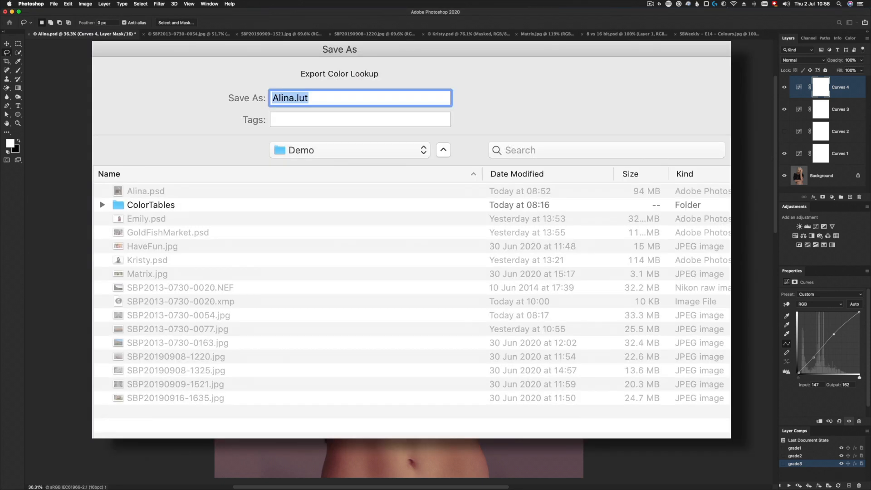
double_click(153, 204)
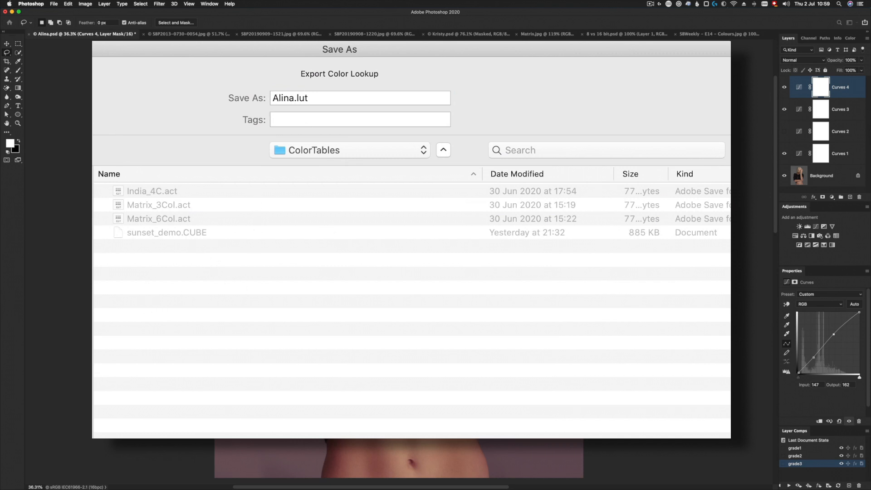
key("Return")
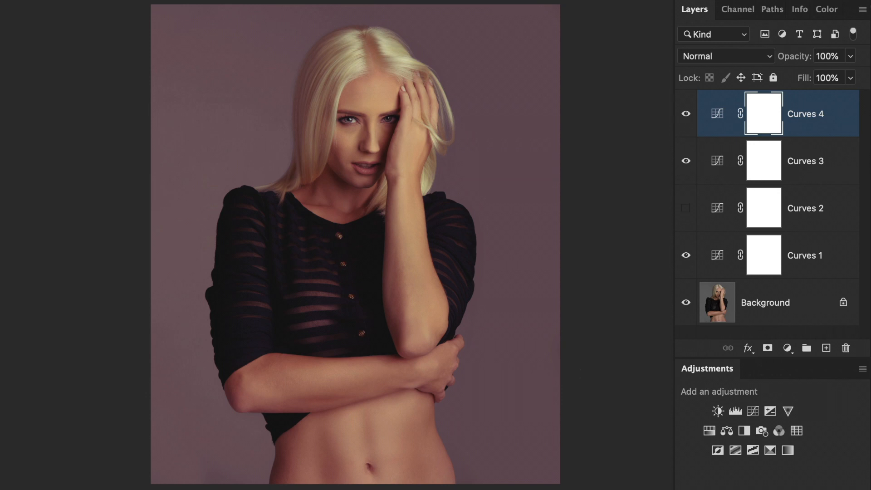
Delete all four Curves layers and add a Color Lookup adjustment layer above the Background
left_click(719, 258, "shift")
left_click_drag(720, 259, 846, 347)
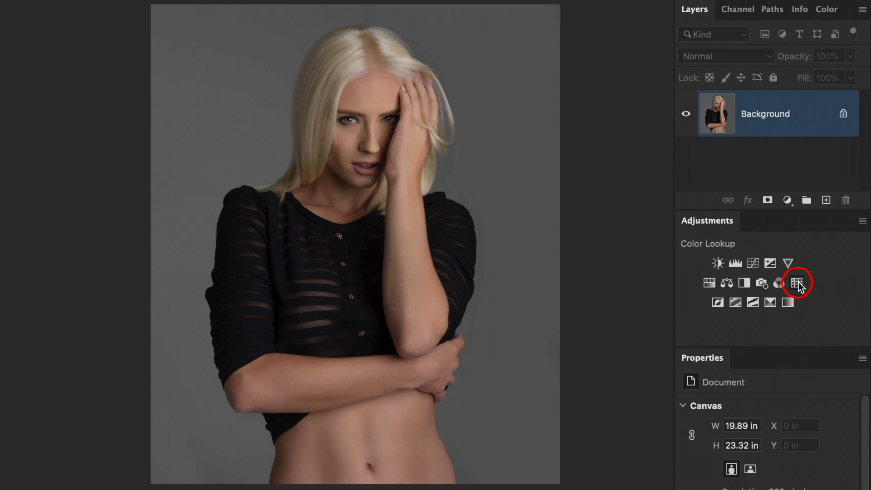
left_click(797, 284)
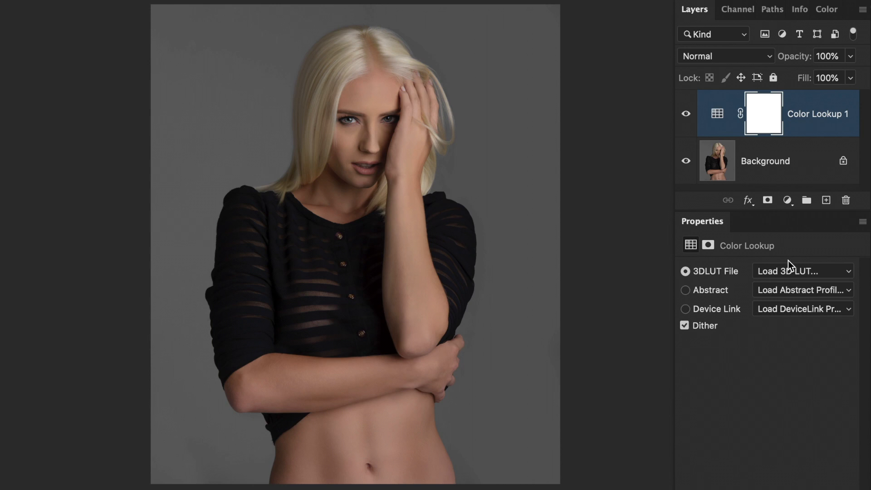
Try the 3D LUTs Crisp_Warm.look, Crisp_Winter.look and Kodak 5218 Kodak 2383, comparing the portrait with and without the last one
left_click(796, 272)
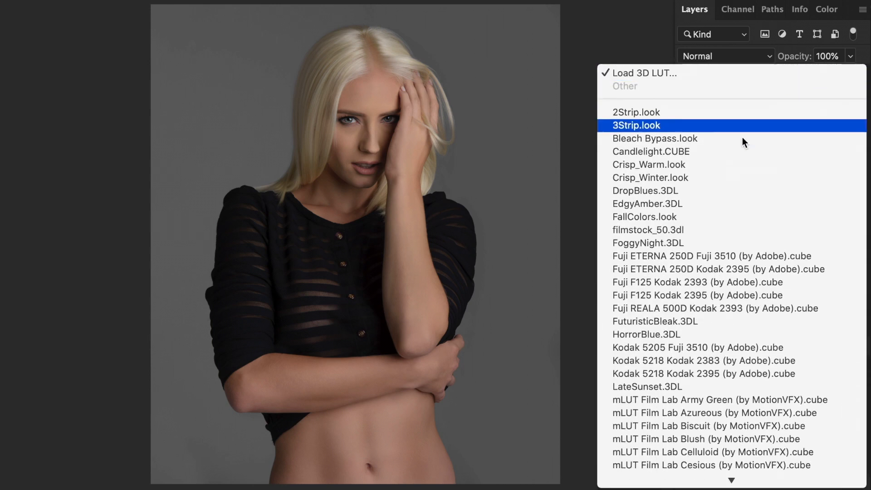
scroll(678, 373, "down", 8)
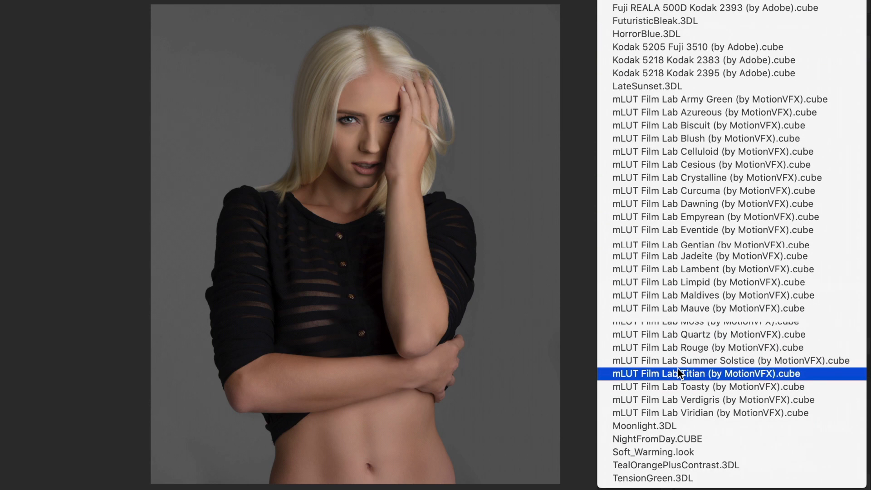
scroll(735, 9, "up", 2)
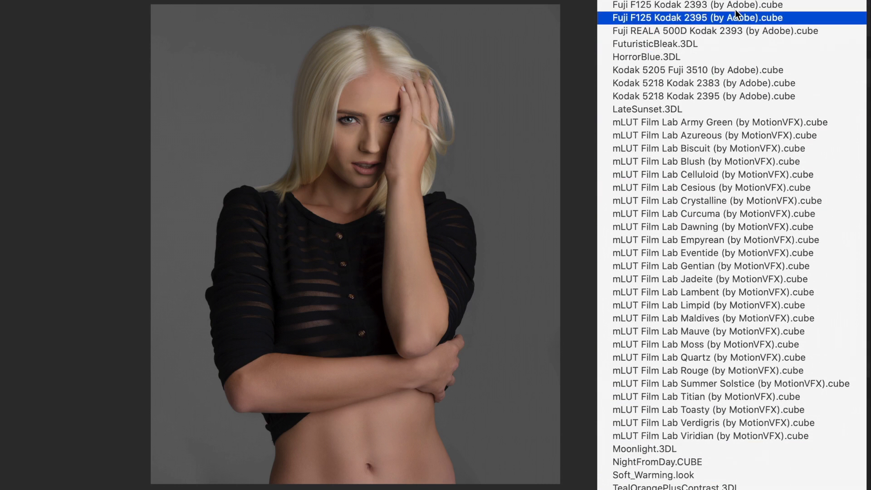
scroll(735, 13, "up", 10)
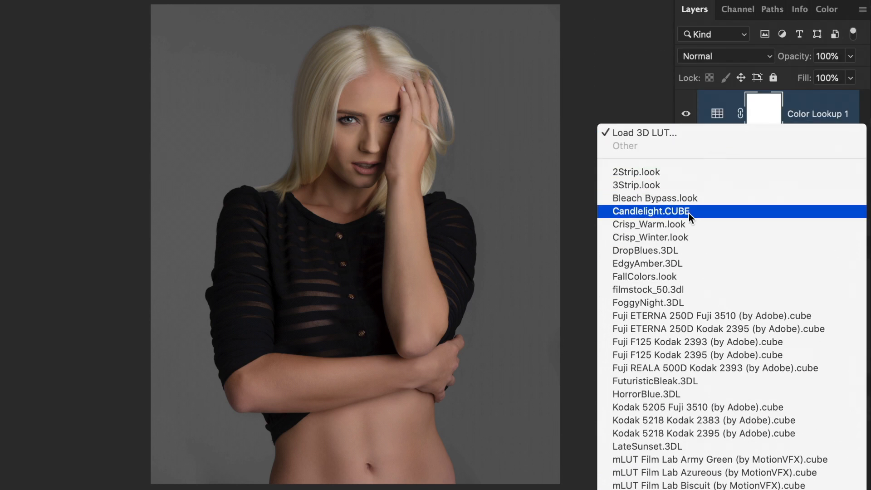
left_click(652, 224)
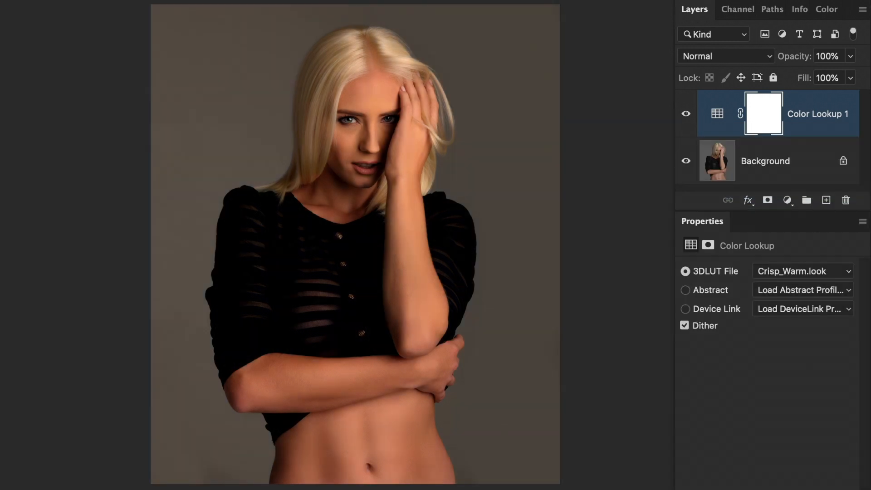
left_click(784, 270)
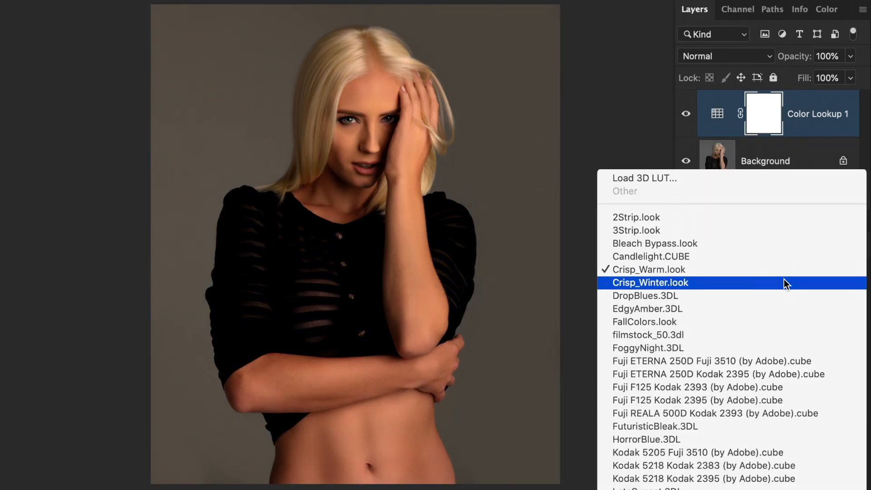
left_click(784, 279)
left_click(783, 272)
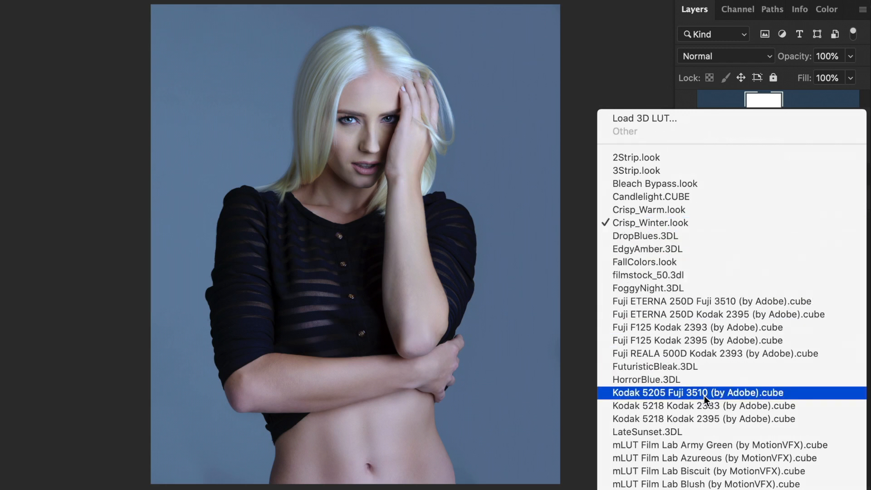
left_click(699, 407)
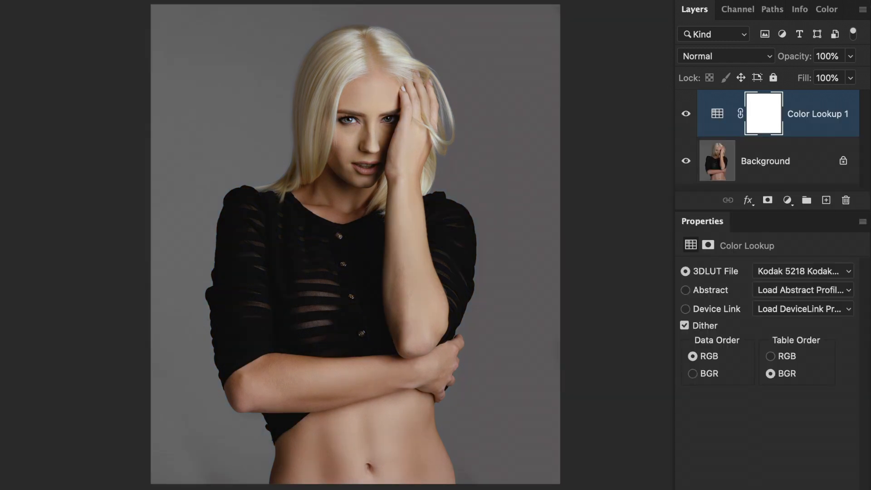
left_click(685, 114)
left_click(686, 114)
Load the exported Alina.CUBE from the ColorTables folder as the 3D LUT of the Color Lookup layer
left_click(788, 269)
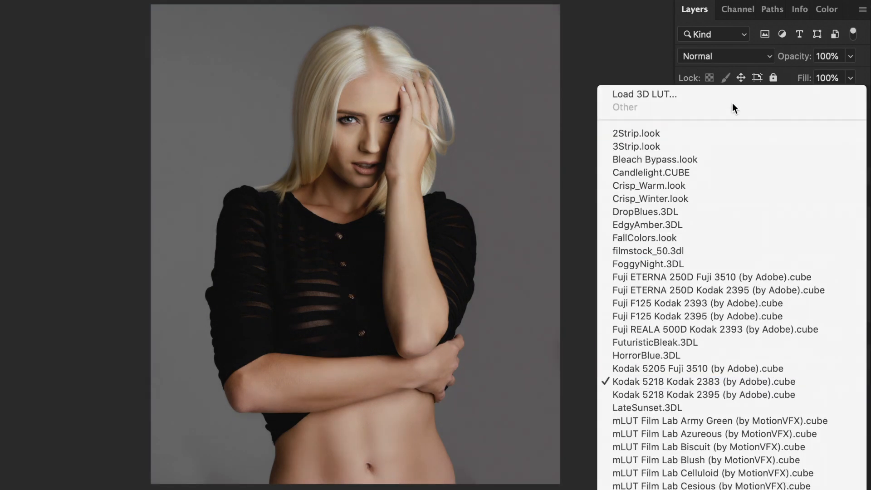
left_click(714, 94)
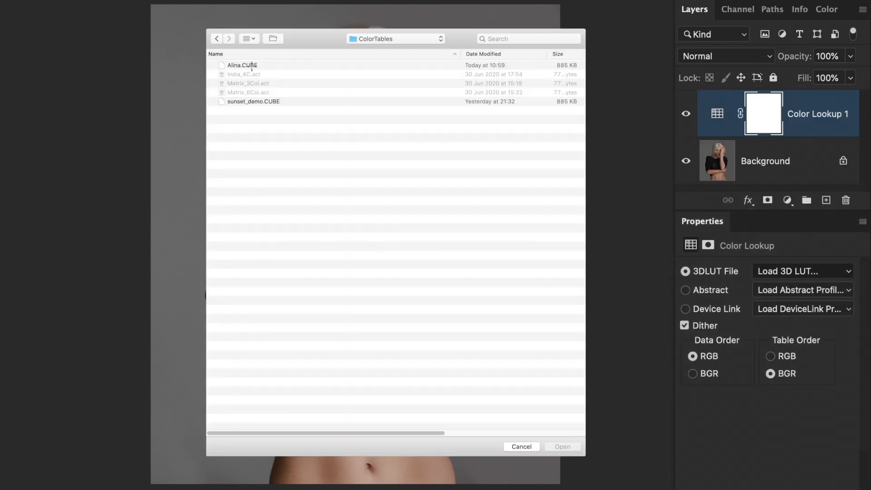
left_click(251, 67)
left_click(561, 446)
Compare the portrait with and without the loaded Color Lookup grade by switching the layer's visibility
left_click(685, 114)
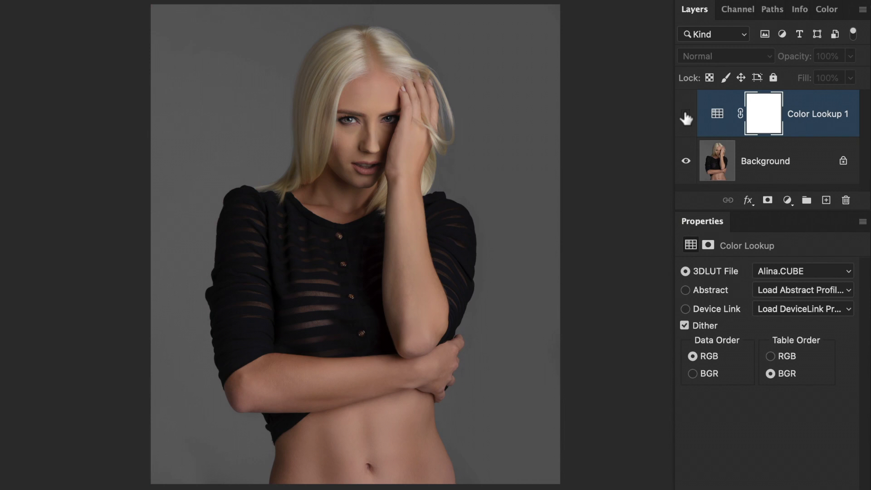
left_click(685, 116)
left_click(685, 116)
left_click(686, 116)
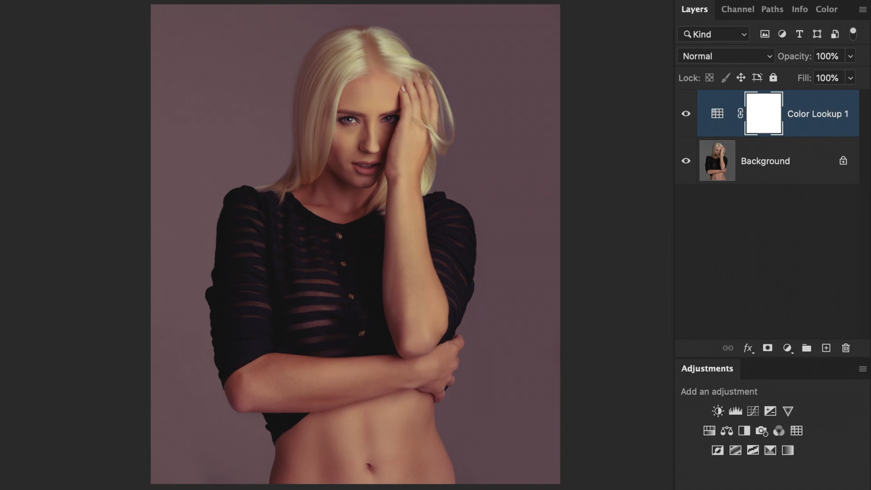
left_click(686, 118)
left_click(687, 118)
Drop the Color Lookup layer's opacity to 0%, and raise it to 75% to soften the grade
key("0")
key("0")
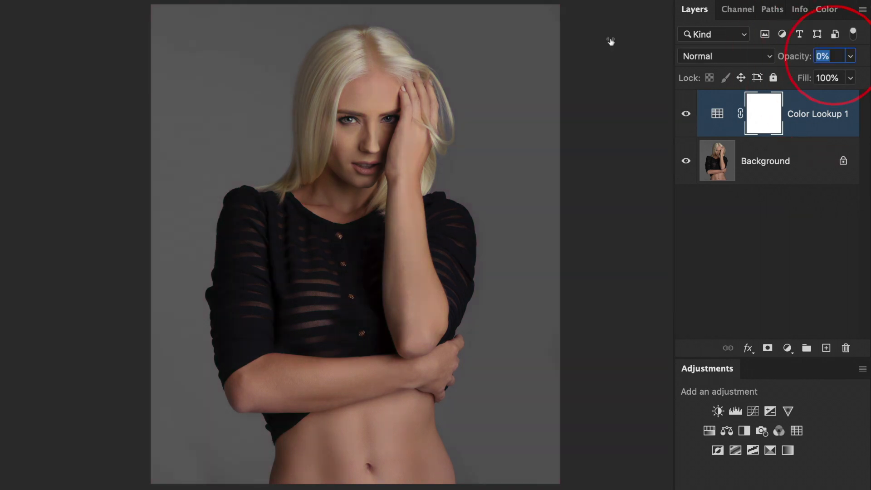
left_click_drag(610, 42, 637, 39)
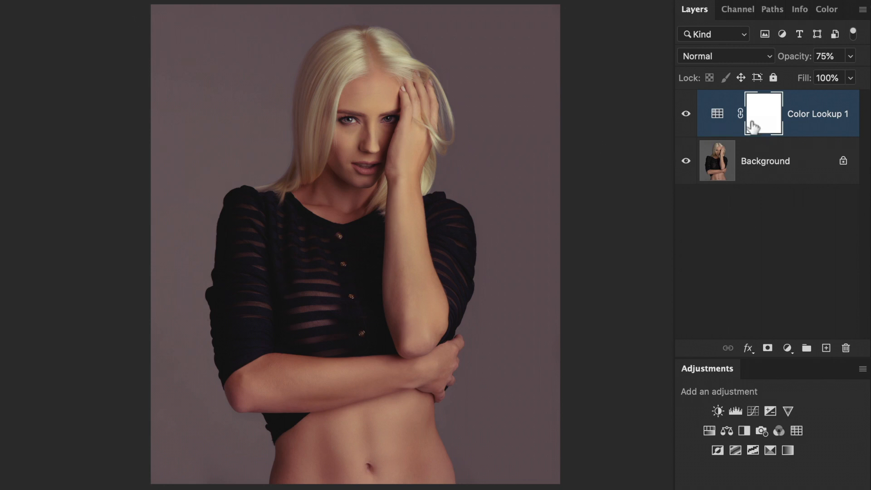
Delete the Color Lookup layer and add a Color Balance adjustment layer in its place
left_click_drag(718, 119, 846, 349)
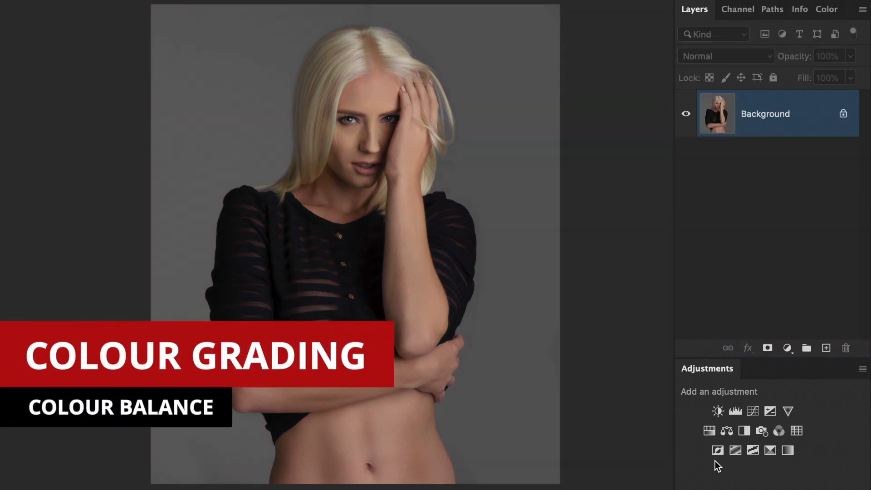
left_click(726, 430)
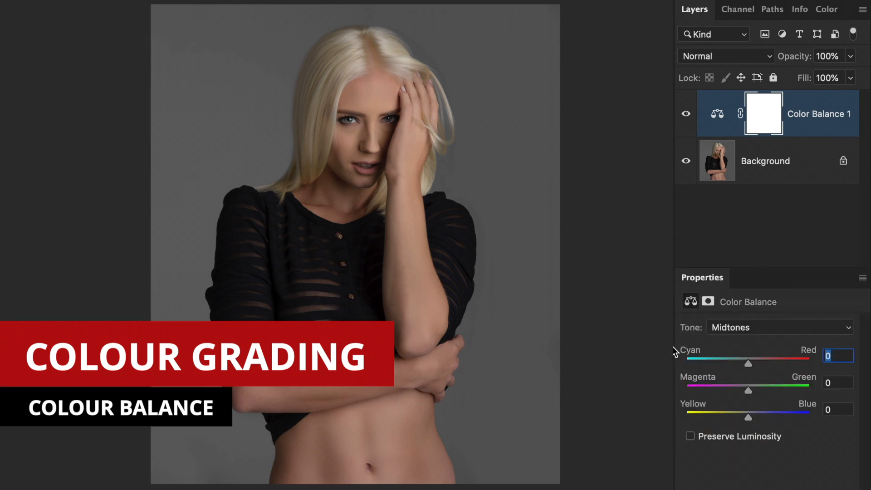
Grade the shadows in Color Balance with Cyan/Red at -30 and Yellow/Blue at +23
left_click(721, 327)
left_click(732, 312)
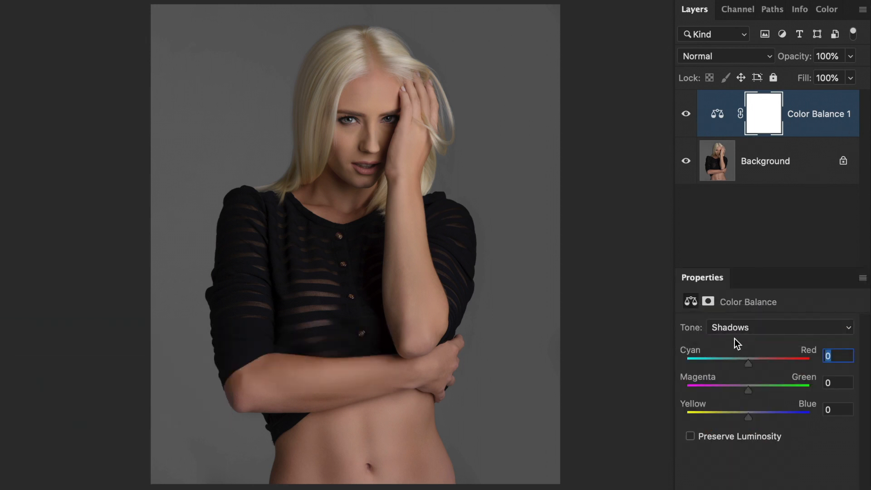
left_click(737, 328)
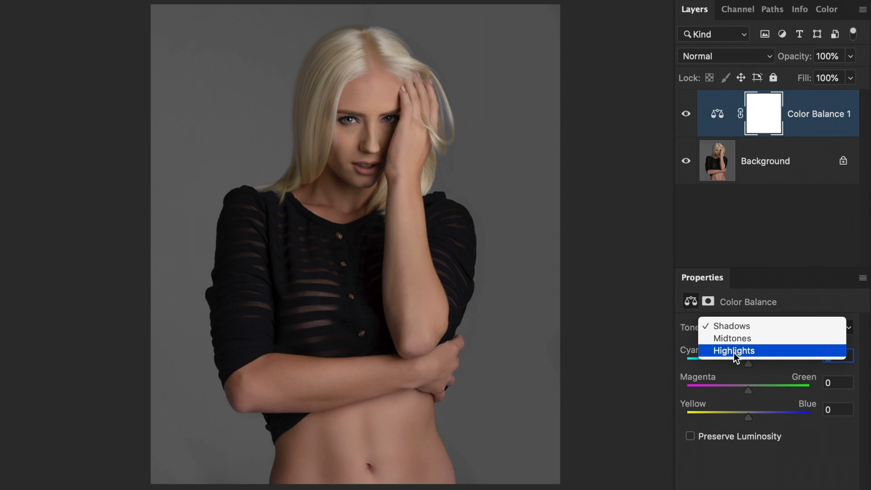
left_click(734, 328)
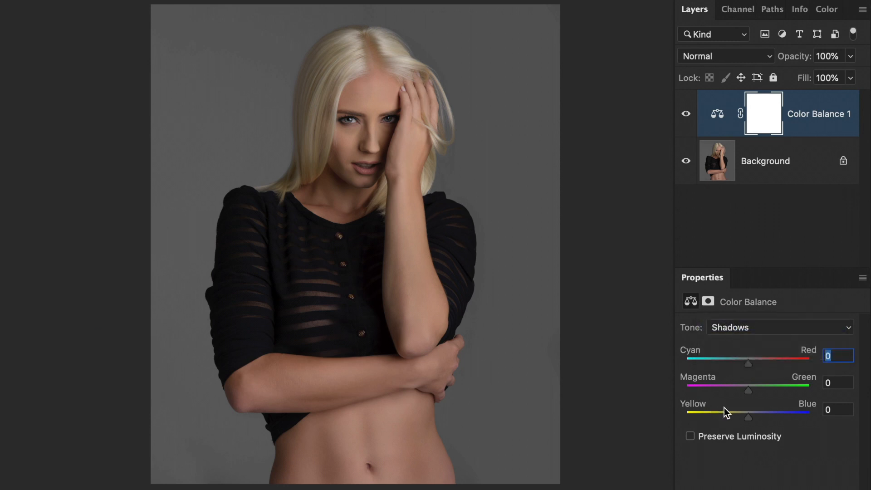
left_click_drag(749, 423, 762, 420)
left_click_drag(746, 363, 730, 366)
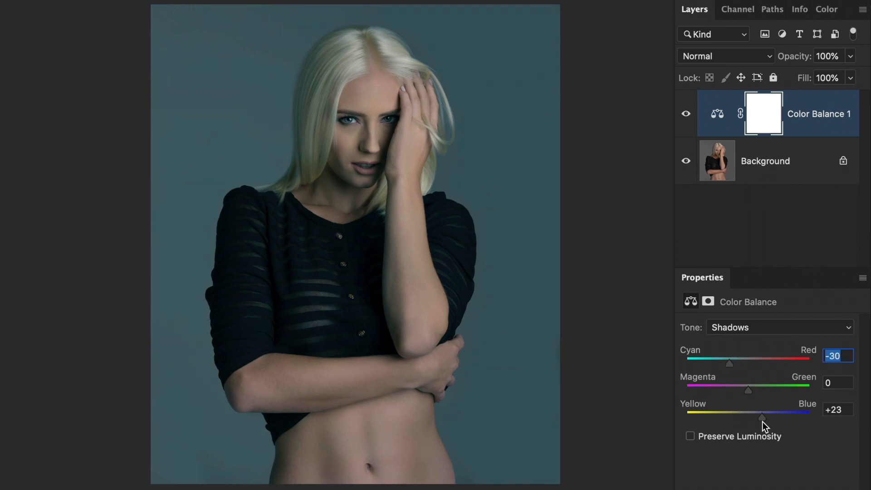
Warm the highlights in Color Balance with Cyan/Red at +19 and Yellow/Blue at -19
left_click(746, 328)
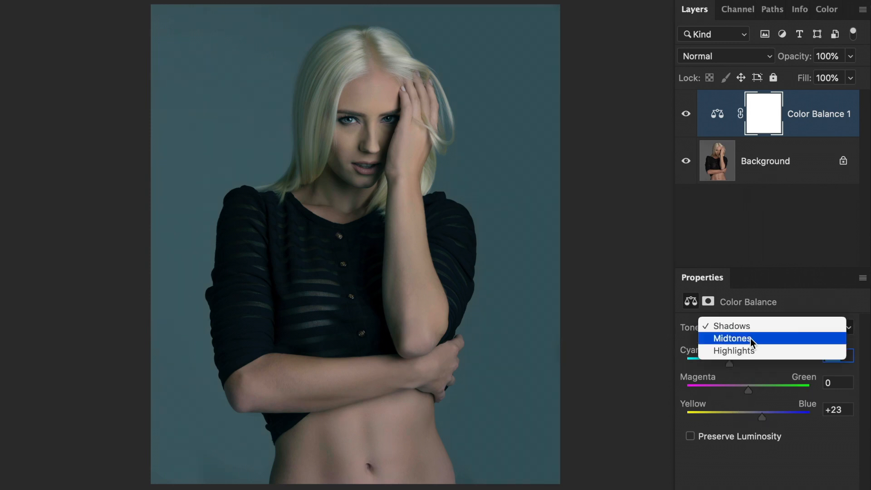
left_click(751, 355)
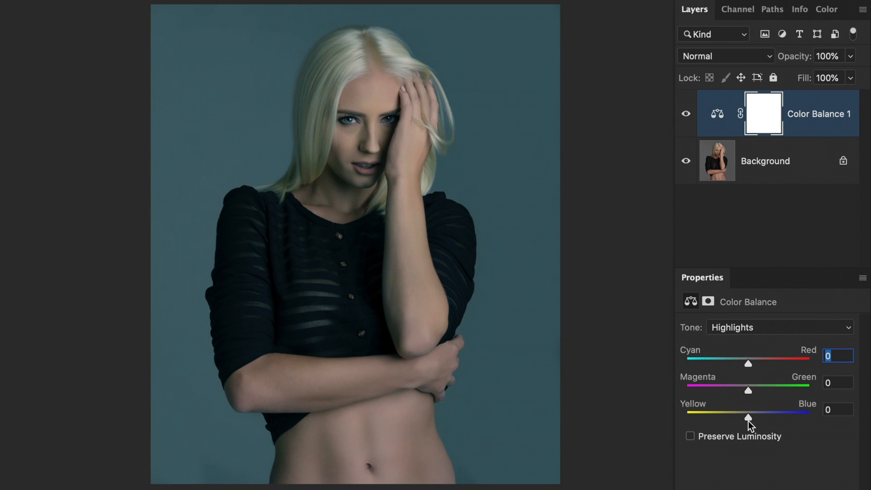
left_click_drag(747, 416, 735, 417)
left_click_drag(748, 363, 762, 368)
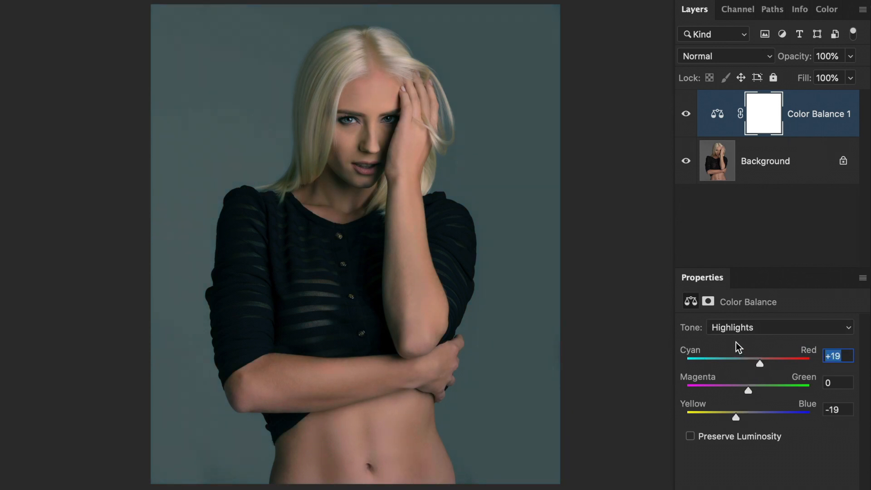
Shift the Color Balance midtones toward magenta with Magenta/Green at -18
left_click(733, 331)
left_click(732, 314)
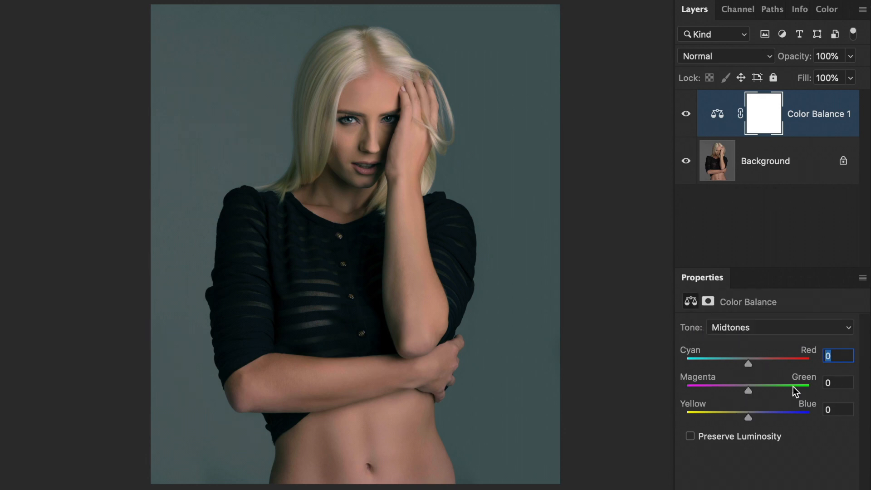
mouse_move(747, 389)
left_mouse_down()
mouse_move(762, 389)
mouse_move(737, 396)
left_mouse_up()
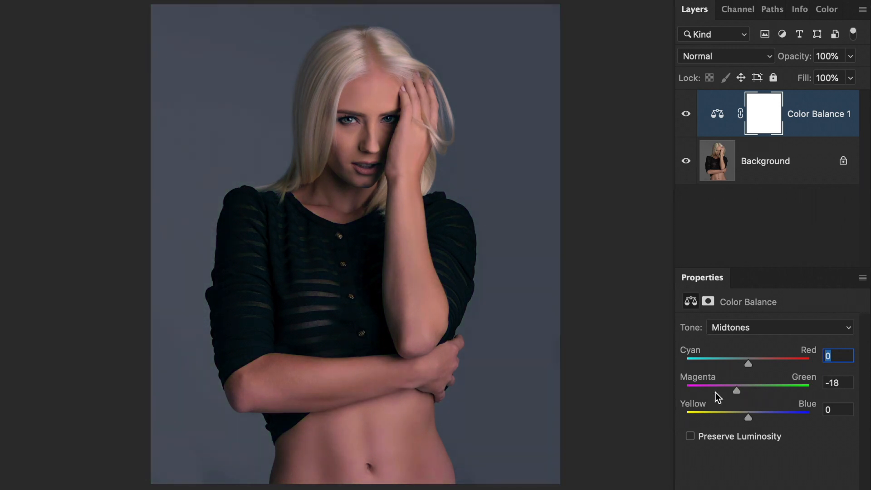
Compare the portrait with the Color Balance layer hidden and shown, and with Preserve Luminosity on and off
left_click(685, 117)
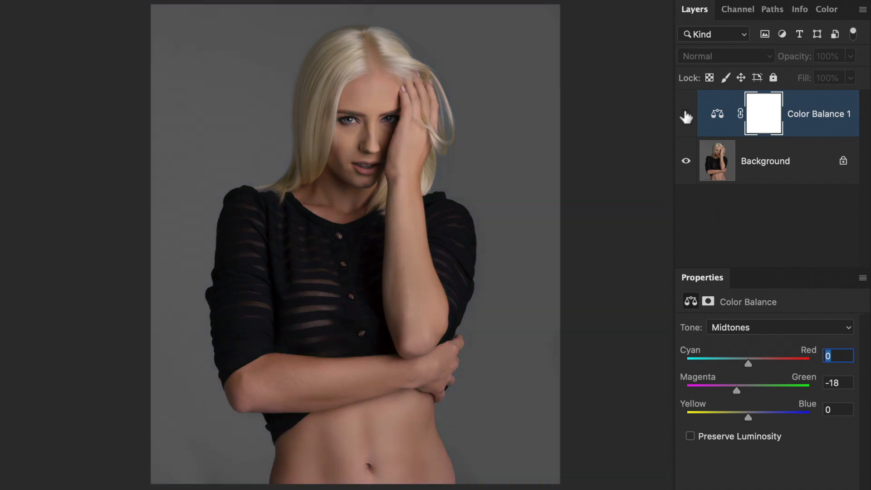
left_click(686, 115)
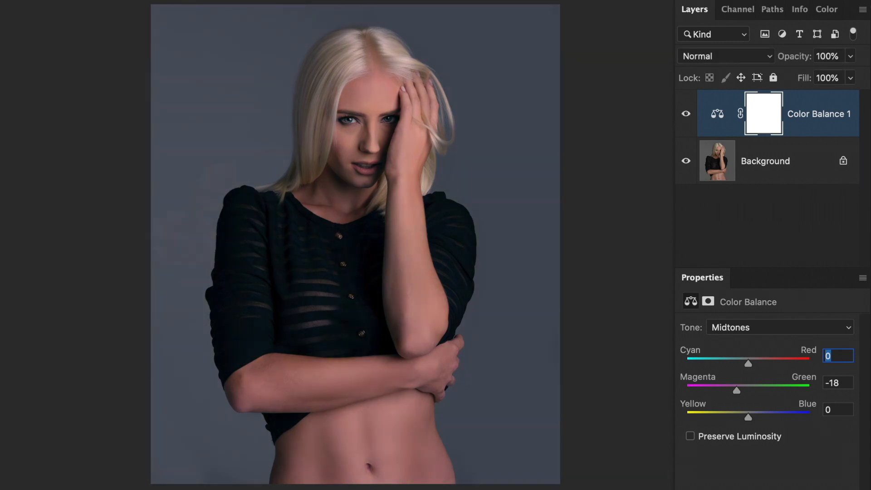
left_click(728, 440)
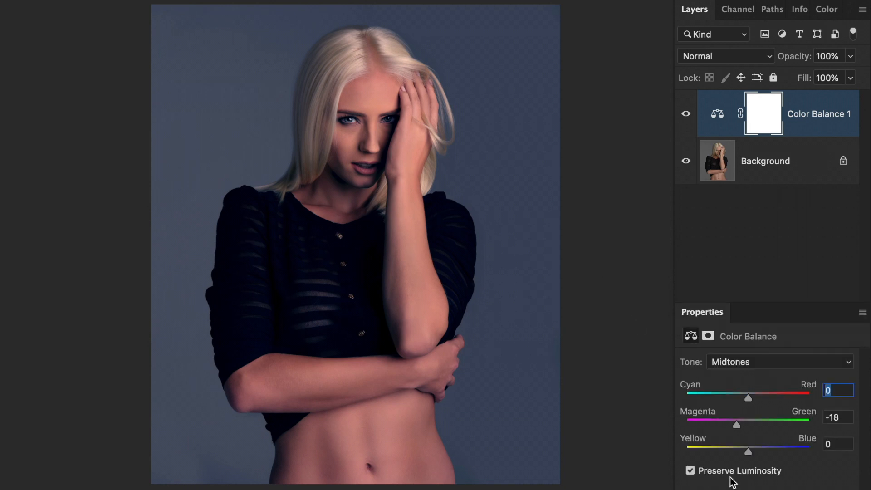
left_click(716, 474)
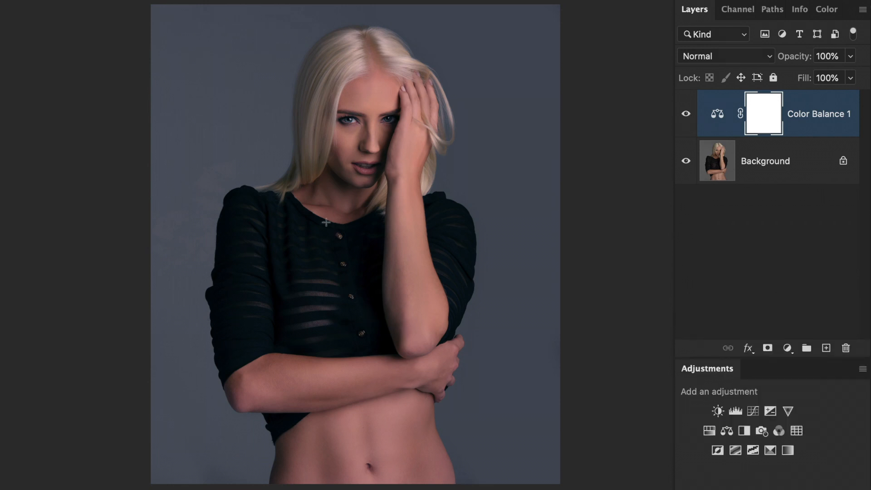
Add a Curves adjustment layer directly above the Background and lift its shadows with a point at Input 28, Output 40, anchoring the midtones
left_click(726, 169)
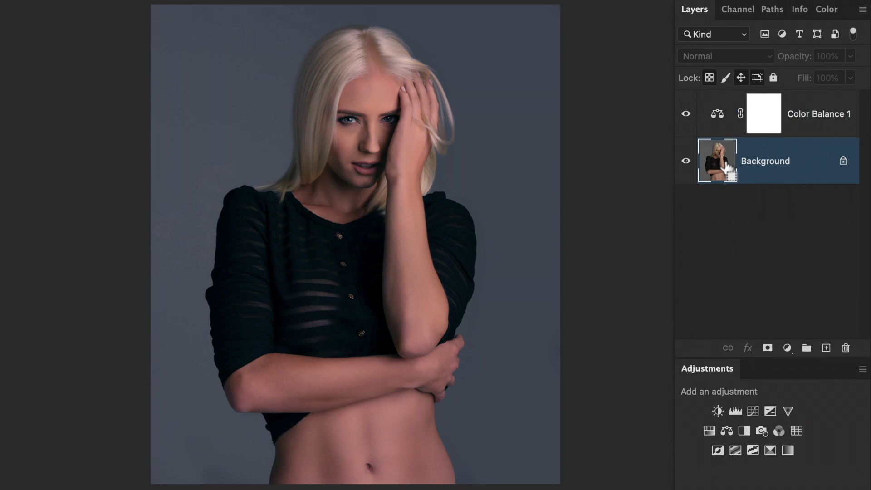
key("super+m")
key("Return")
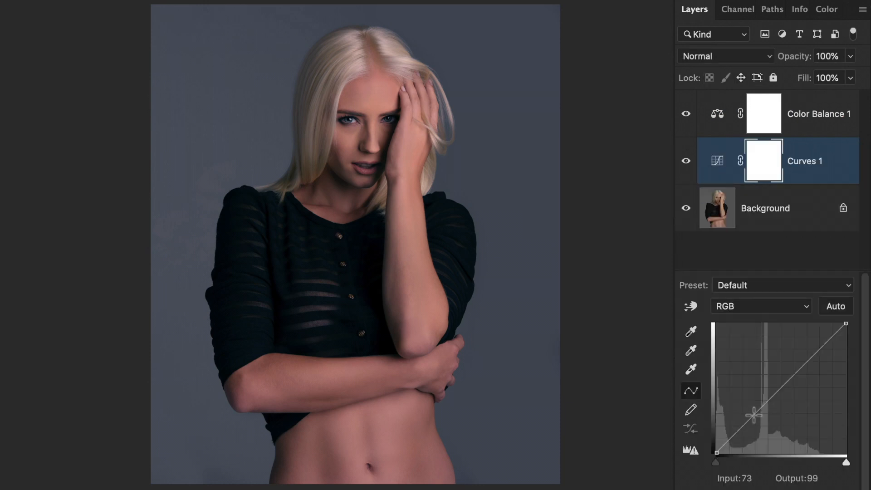
left_click(733, 434)
left_click_drag(733, 434, 728, 431)
left_click(758, 400)
left_click_drag(759, 401, 759, 402)
left_click_drag(727, 431, 731, 432)
Preview the Curves layer at 0% opacity and settle it at 60% to soften the lifted shadows
left_click_drag(806, 58, 726, 58)
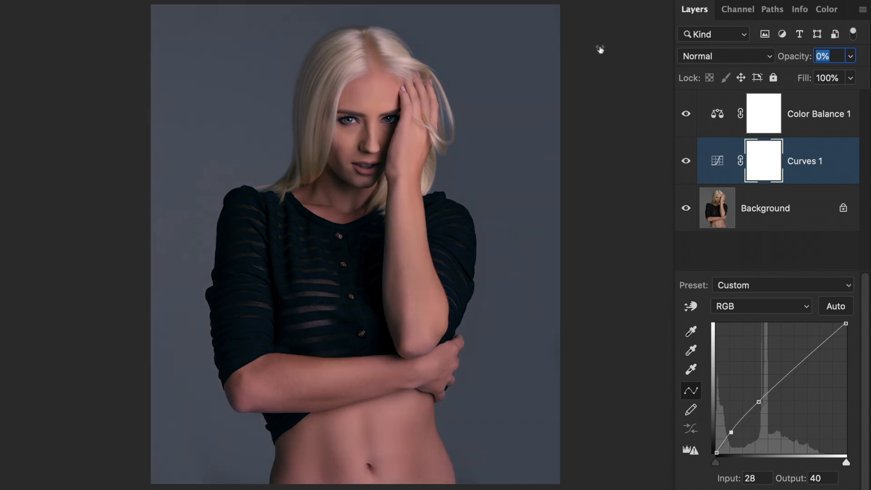
left_click_drag(600, 50, 760, 110)
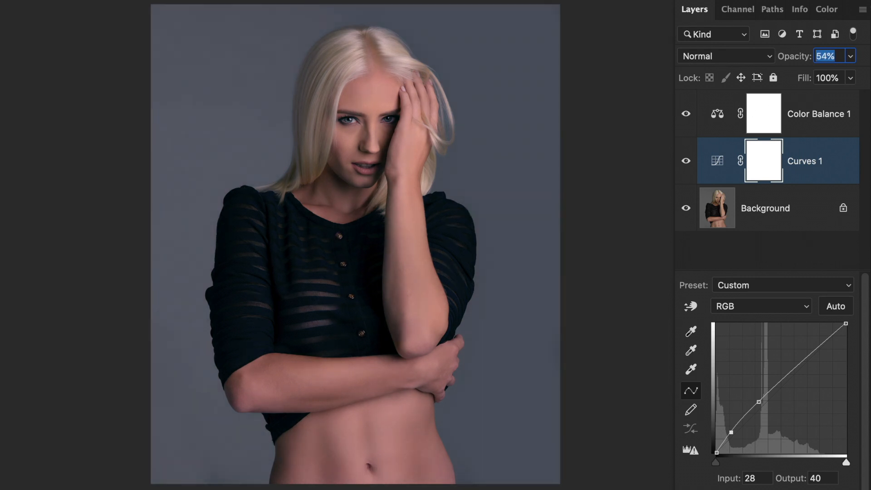
key("Return")
Restrict the Curves layer to darker tones in Blend If by lowering and splitting the Underlying Layer white slider
double_click(846, 165)
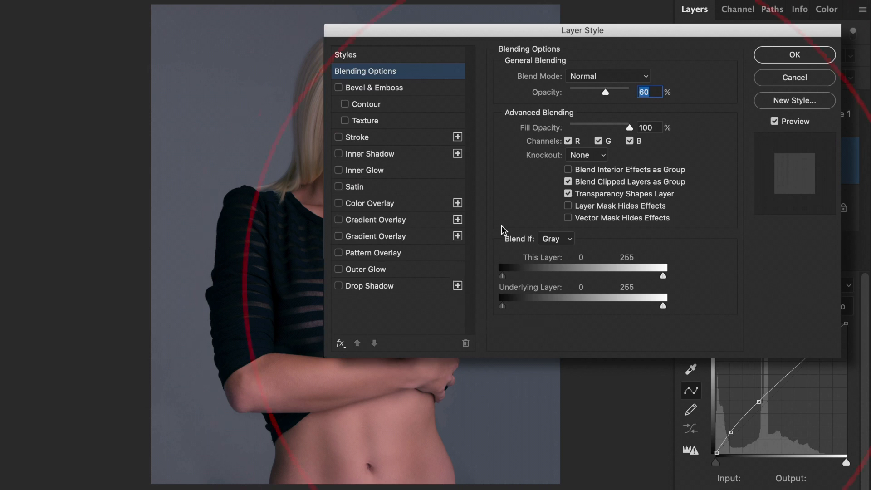
left_click_drag(663, 307, 572, 305)
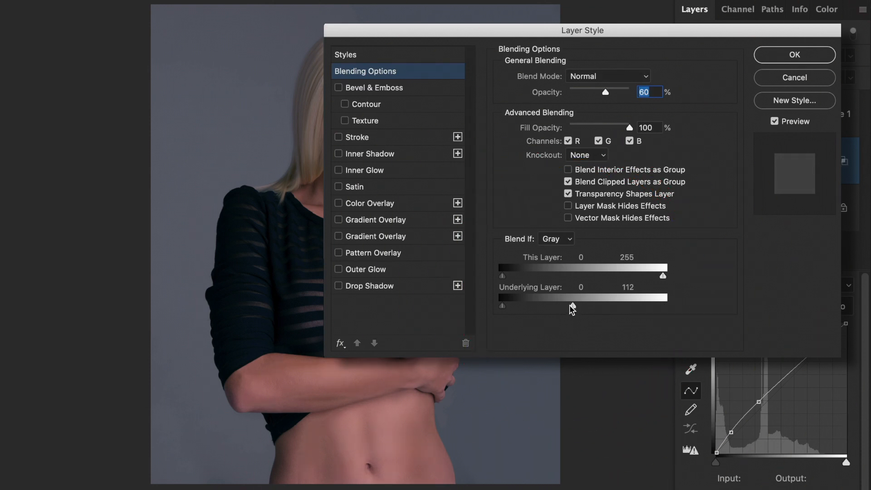
mouse_move(572, 306)
left_mouse_down("alt")
mouse_move(544, 307)
mouse_move(579, 307)
left_mouse_up("alt")
left_click_drag(557, 304, 558, 304)
left_click_drag(616, 306, 545, 306)
left_click(774, 61)
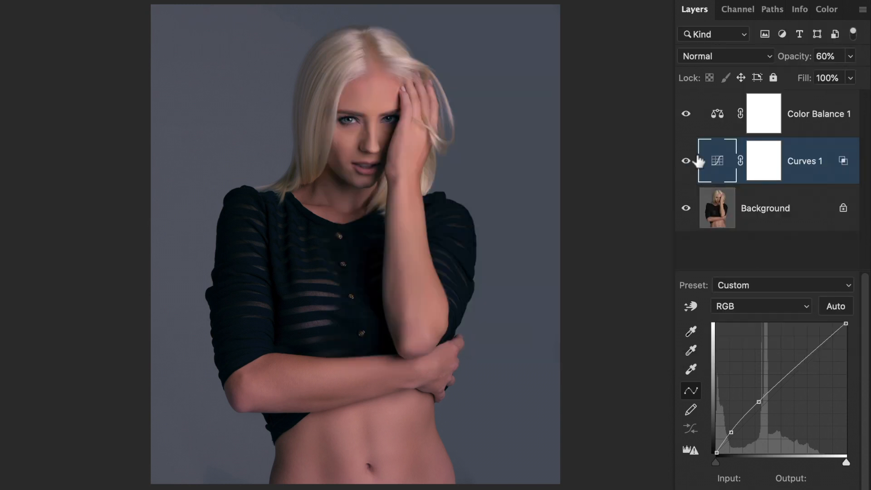
Delete the Curves and Color Balance layers and add a Selective Color adjustment layer above the Background
left_click(837, 110, "shift")
left_click_drag(731, 172, 846, 348)
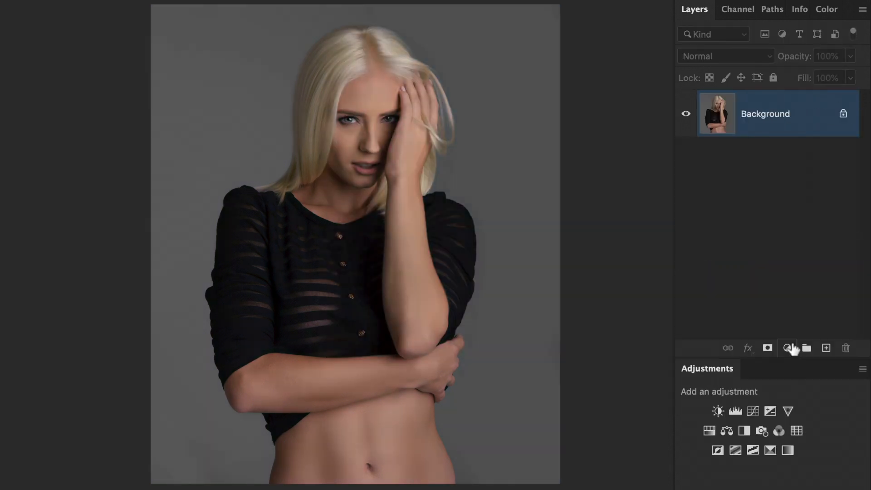
left_click(771, 450)
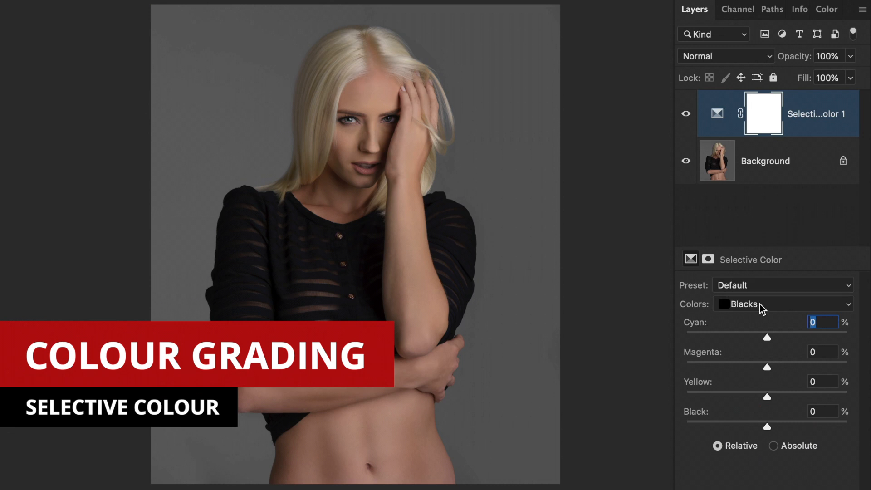
left_click(761, 304)
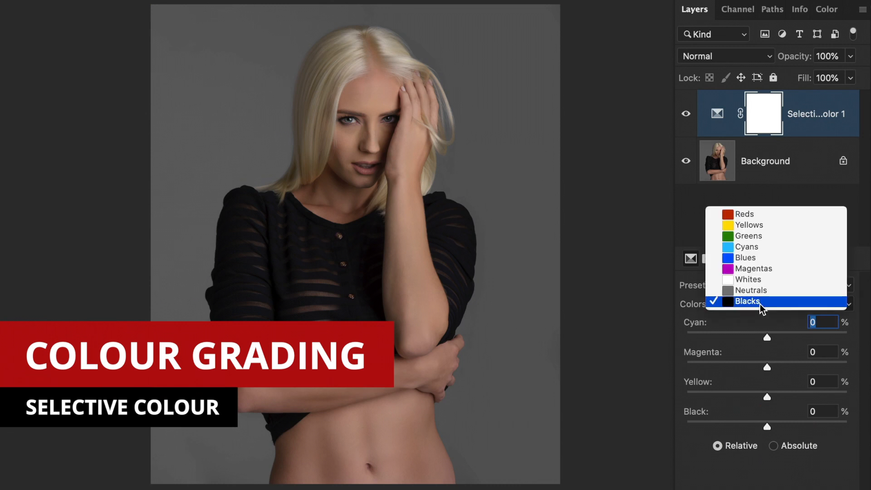
left_click(760, 217)
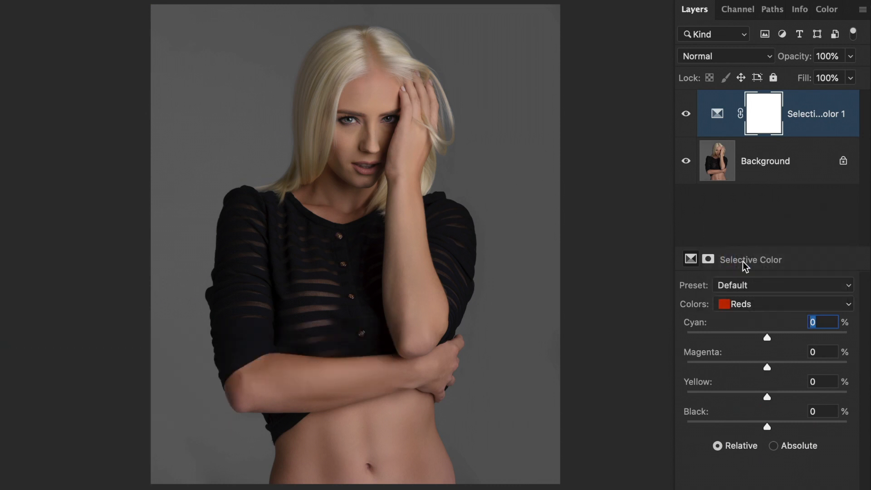
left_click(757, 304)
left_click(758, 314)
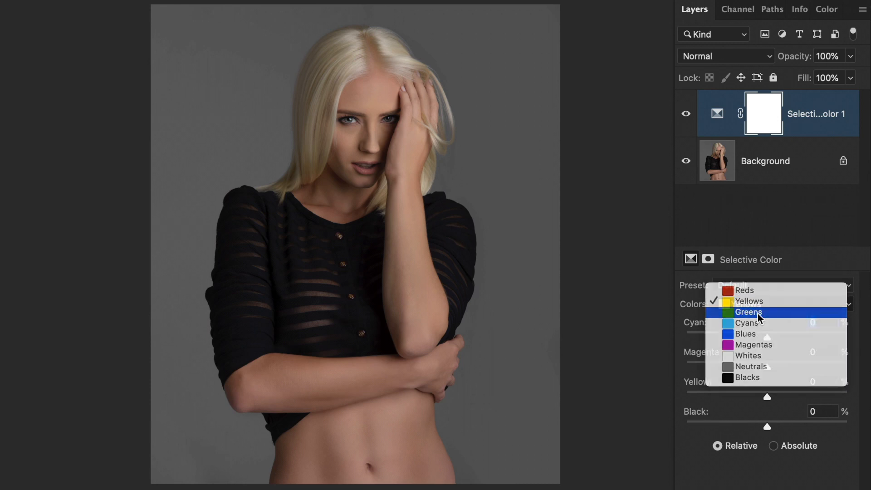
left_click(756, 306)
left_click(748, 279)
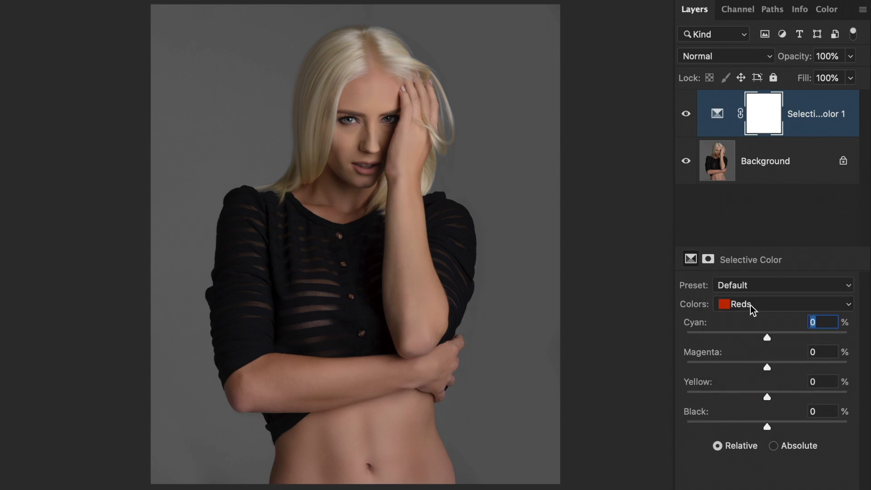
Tint the Neutrals blue in Selective Color with Yellow at -21% and Cyan at +26%, and compare before and after
left_click(755, 305)
left_click(758, 379)
left_click_drag(765, 397, 749, 398)
left_click_drag(766, 339, 789, 339)
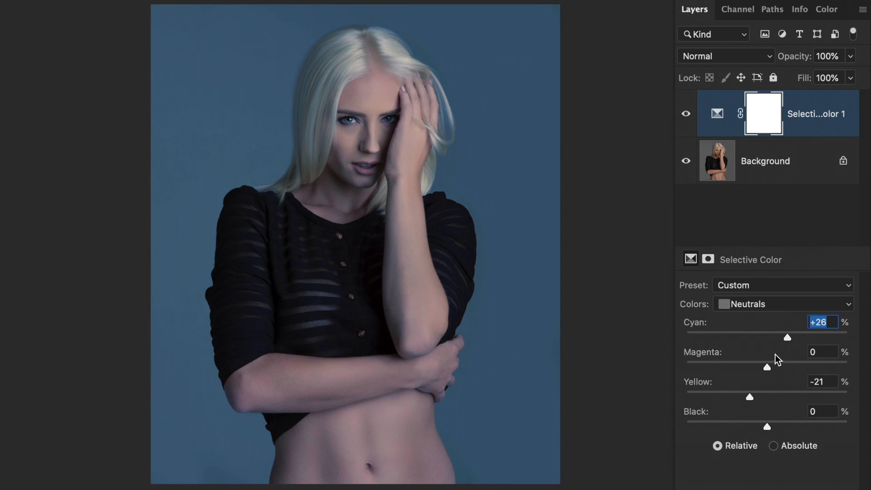
left_click(685, 120)
left_click(685, 120)
Delete the Selective Color layer and add a Channel Mixer adjustment layer in its place
left_click_drag(718, 114, 846, 349)
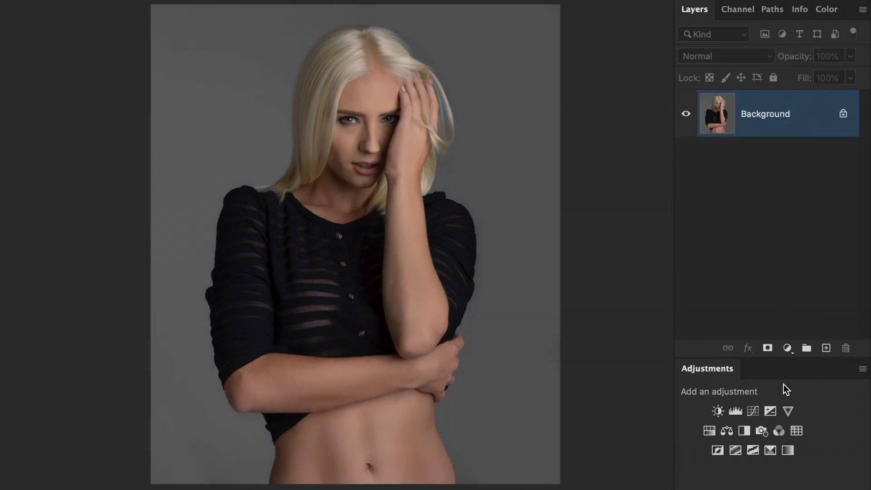
left_click(777, 430)
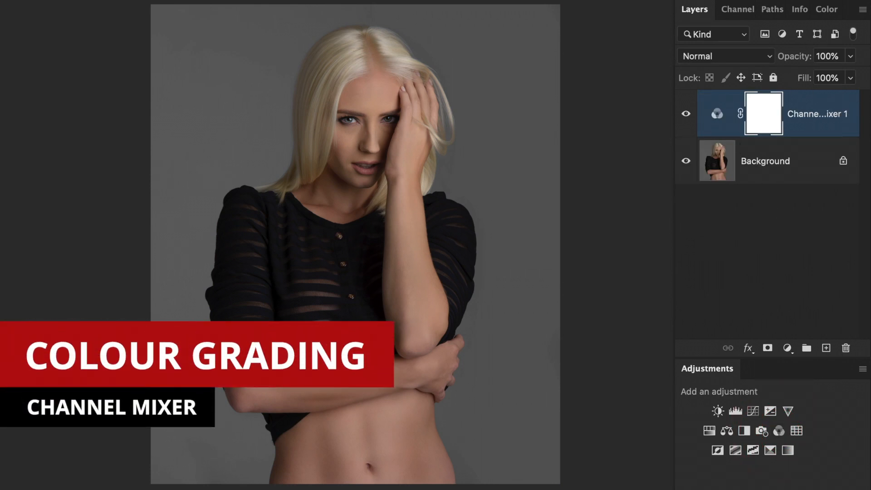
Mix the Channel Mixer's Blue output channel with Red at +33% and Blue at +62%
left_click(812, 303)
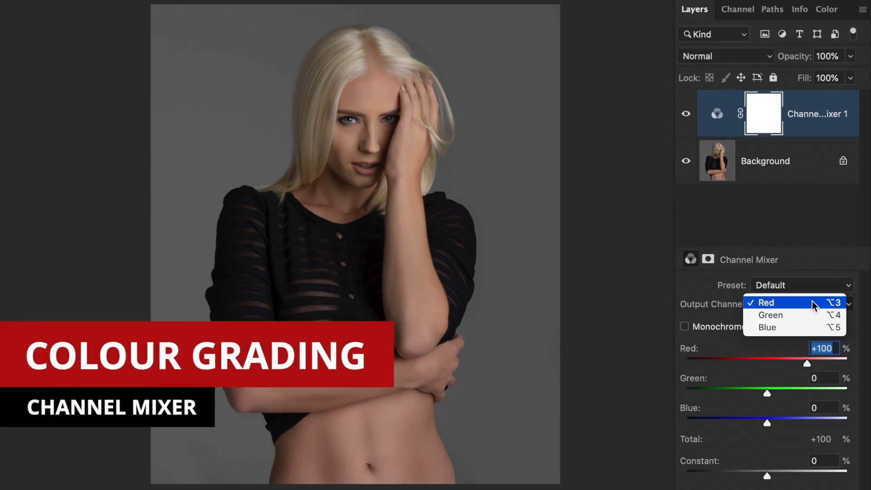
left_click(791, 329)
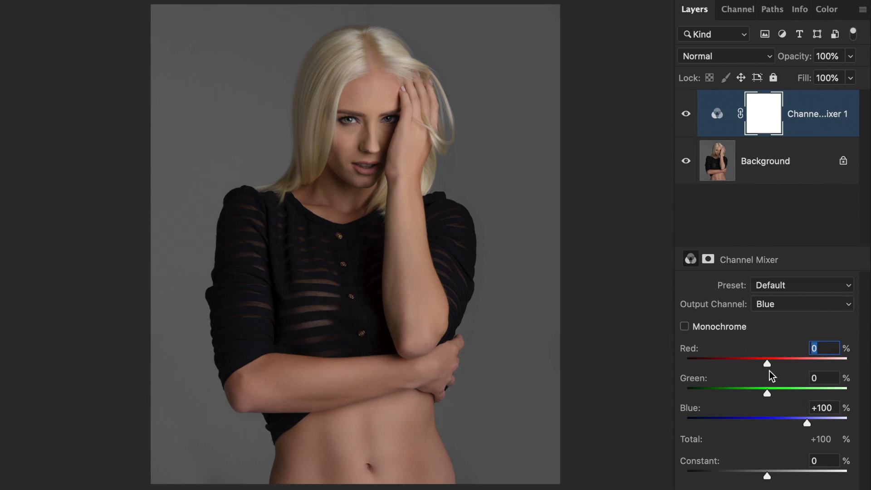
left_click_drag(768, 361, 780, 362)
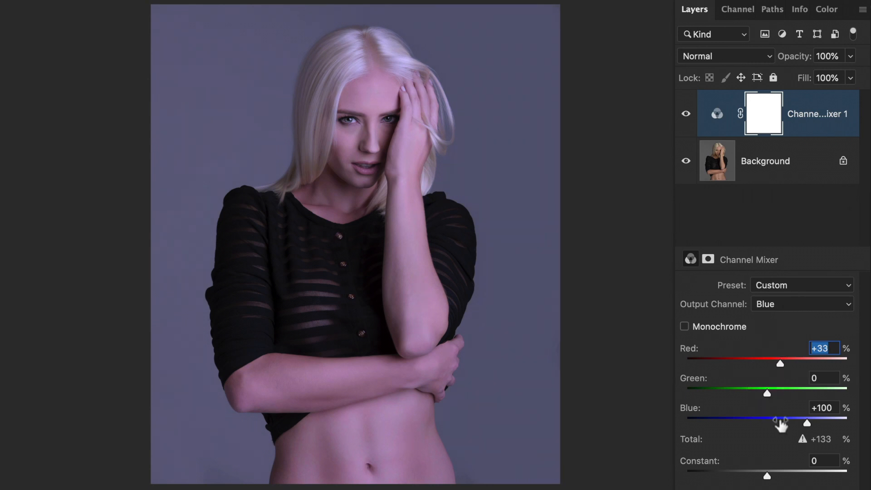
left_click(801, 423)
left_click_drag(801, 423, 791, 422)
Mix the Channel Mixer's Red output channel with Red at +67% and Blue at +44%
left_click(771, 305)
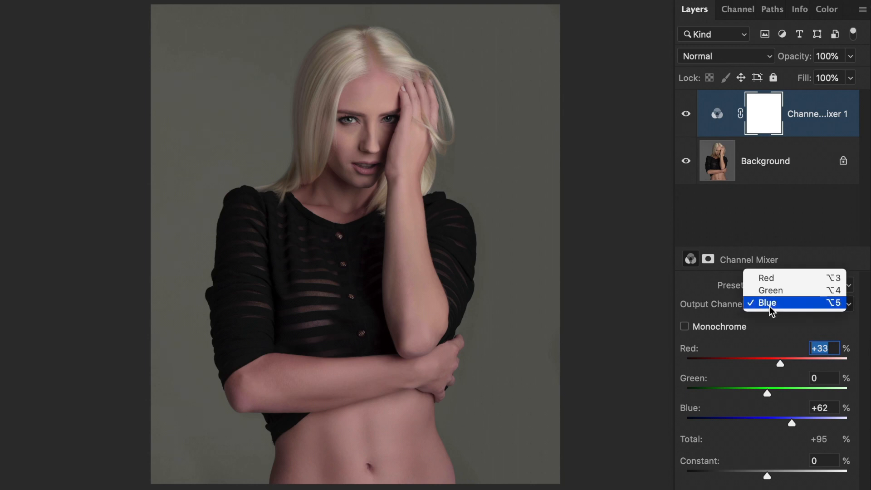
left_click(785, 277)
left_click_drag(806, 365, 793, 362)
left_click_drag(765, 423, 785, 422)
Mix the Channel Mixer's Green output channel with Green at +73%, Red at -10% and Blue at +51%
left_click(766, 306)
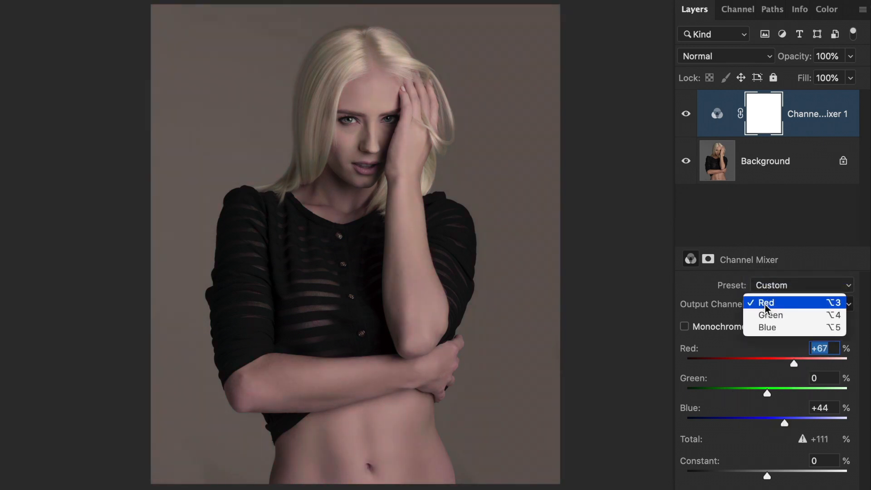
left_click(771, 315)
left_click_drag(807, 393, 796, 393)
mouse_move(767, 363)
left_mouse_down()
mouse_move(777, 363)
mouse_move(763, 364)
left_mouse_up()
left_click_drag(766, 422, 788, 422)
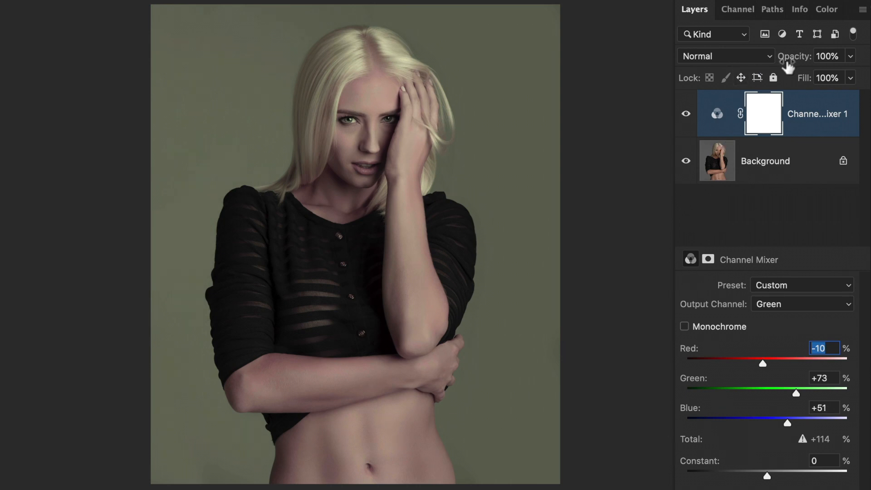
Reduce the Channel Mixer layer's opacity to 61% and compare the portrait with the grade hidden and shown
left_click_drag(798, 63, 669, 39)
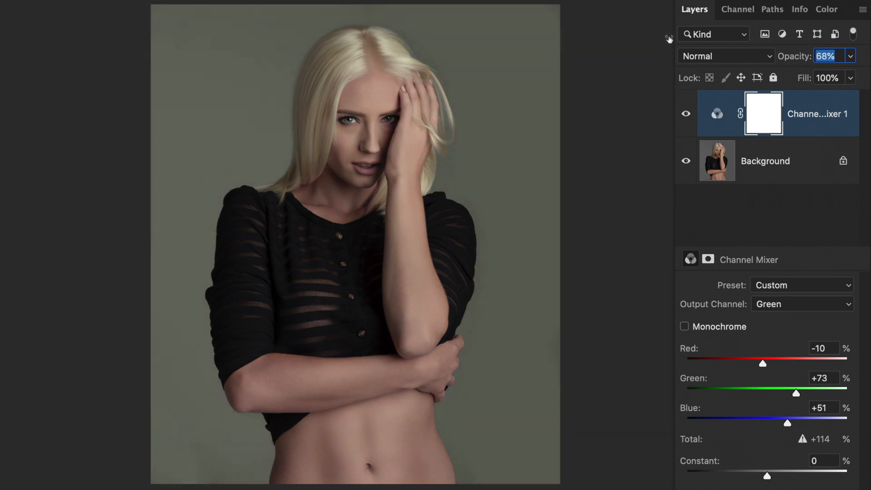
left_click_drag(666, 39, 666, 39)
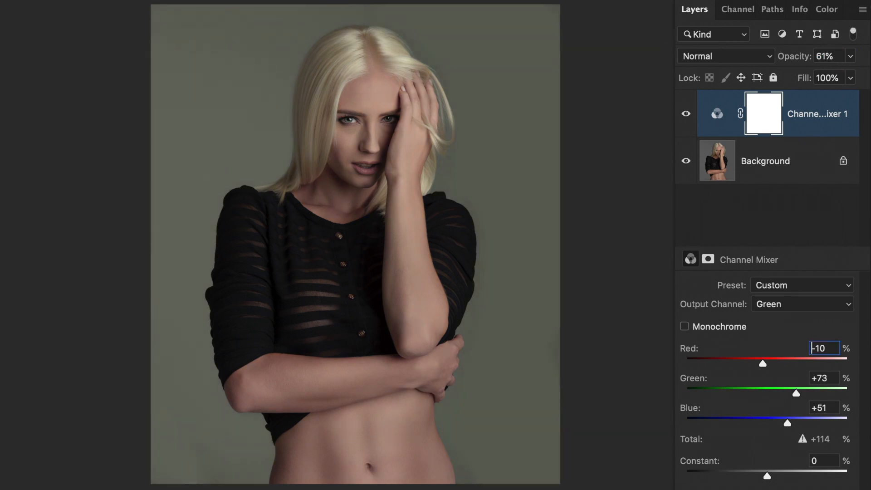
left_click(686, 117)
left_click(686, 117)
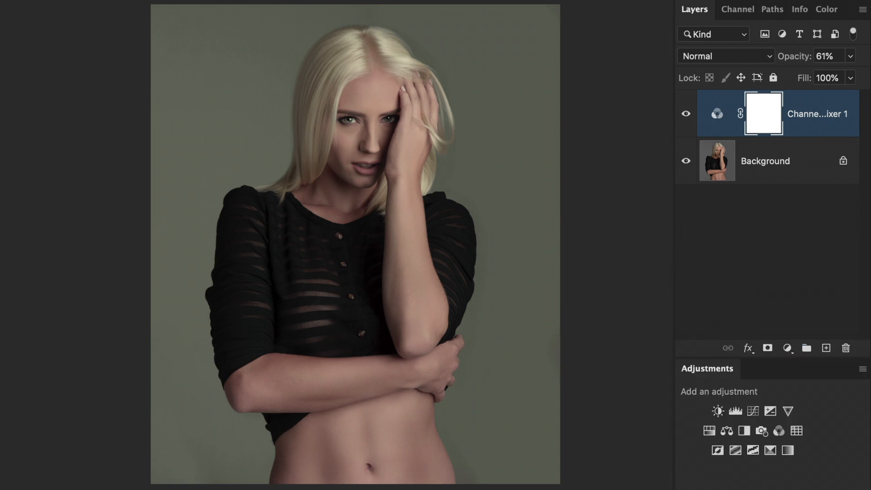
Add a Curves layer on top, darken it with the white point at Output 126 and lowered midtones, and select its mask
key("super+m")
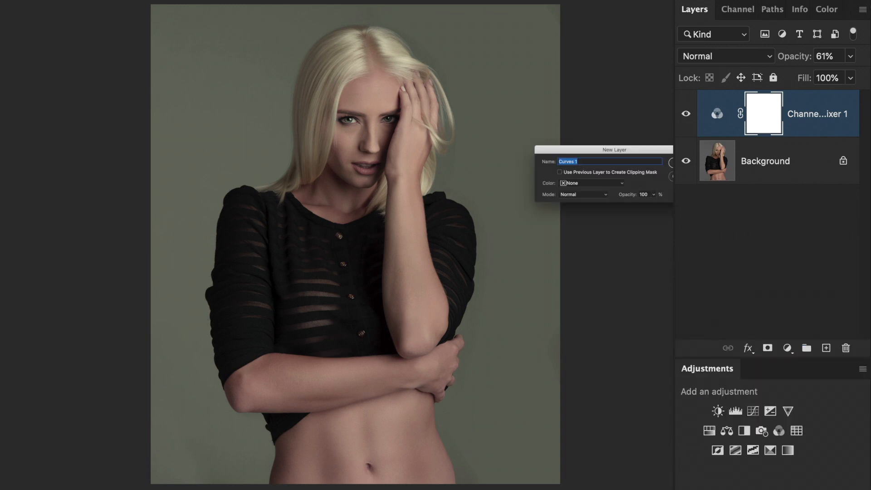
key("Return")
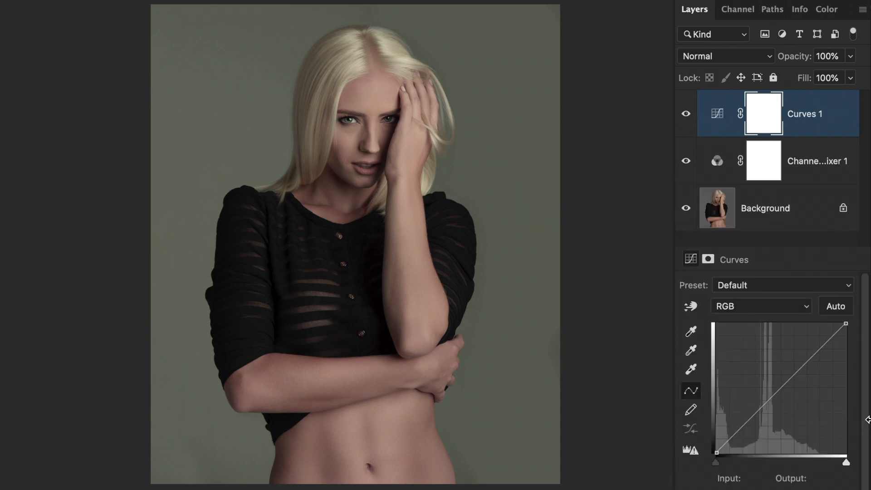
left_click_drag(848, 326, 862, 393)
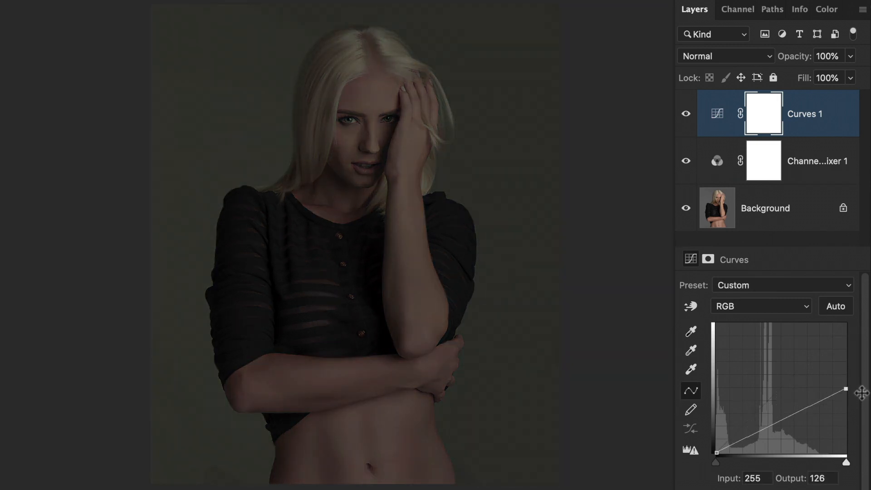
left_click_drag(788, 417, 787, 421)
left_click(758, 123)
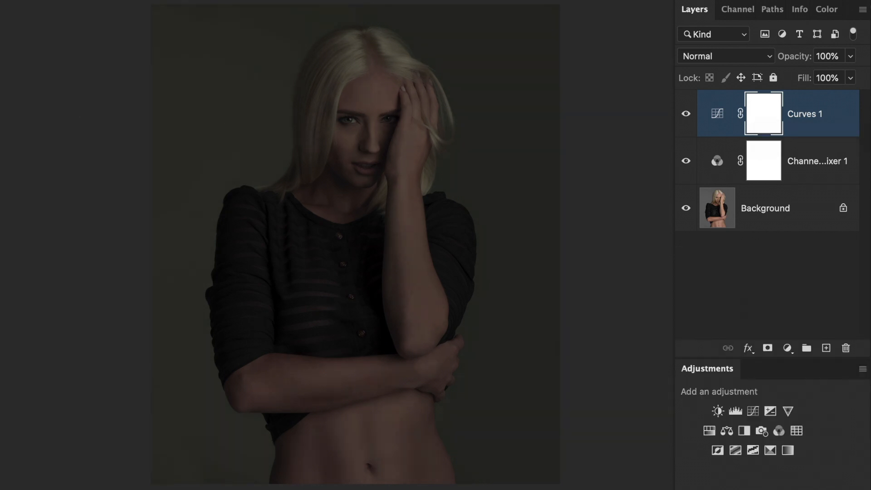
Paint black over the subject on the Curves layer's mask to restore her brightness, and view the mask on its own
left_click_drag(342, 180, 388, 190)
mouse_move(368, 138)
left_mouse_down()
mouse_move(327, 135)
mouse_move(398, 239)
mouse_move(352, 259)
mouse_move(306, 203)
mouse_move(450, 117)
mouse_move(296, 170)
mouse_move(362, 403)
mouse_move(349, 337)
left_mouse_up()
left_click(720, 125)
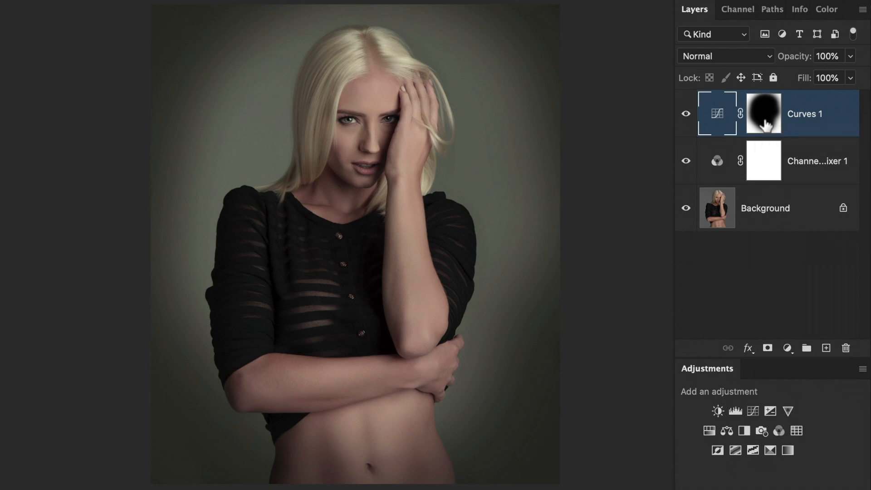
left_click(765, 125, "alt")
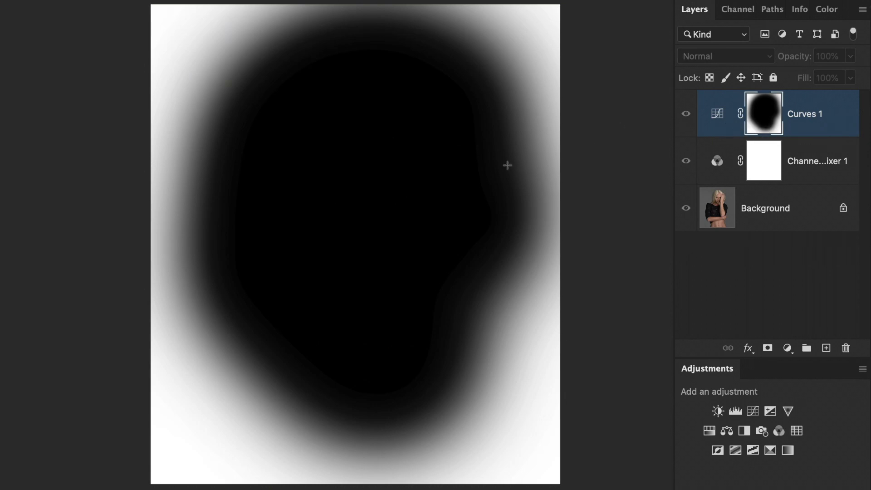
left_click(706, 119)
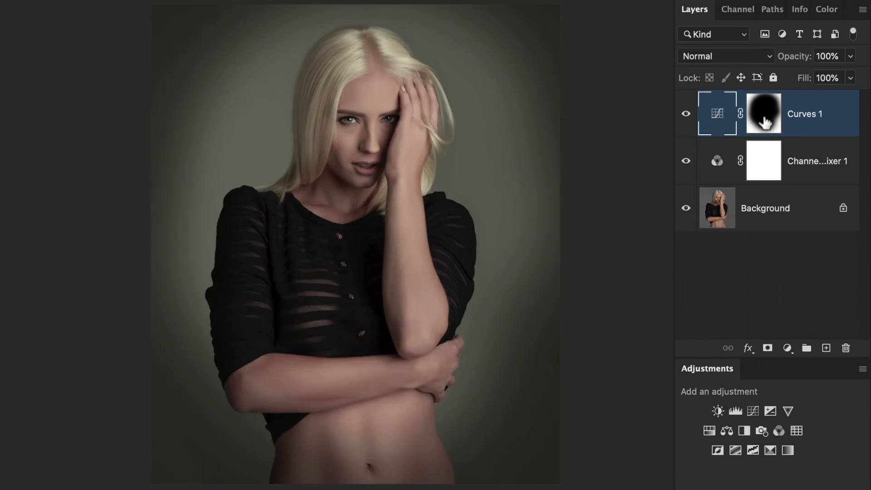
Feather the Curves layer's mask to 481.8 px to soften the vignette's edge
left_click(762, 123)
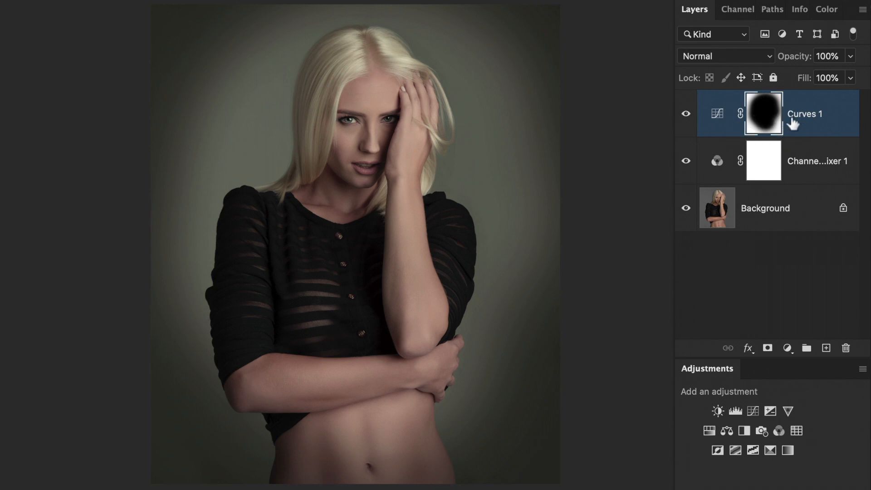
double_click(777, 117)
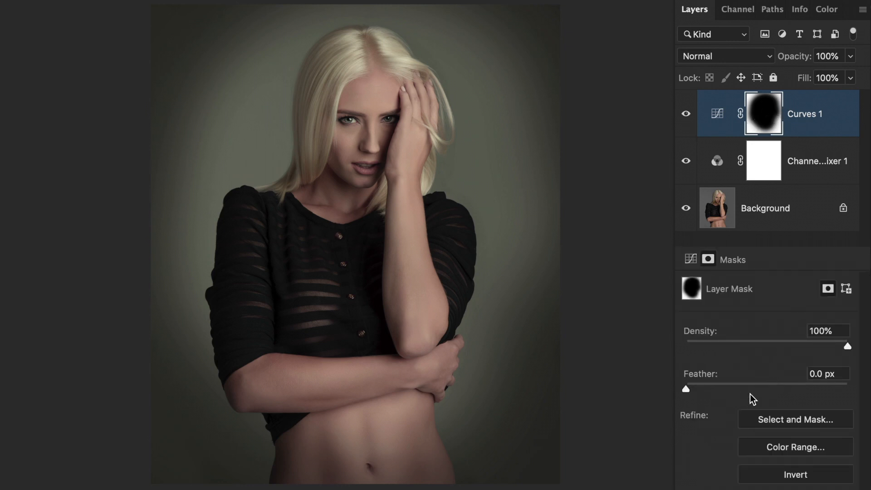
left_click_drag(707, 392, 828, 391)
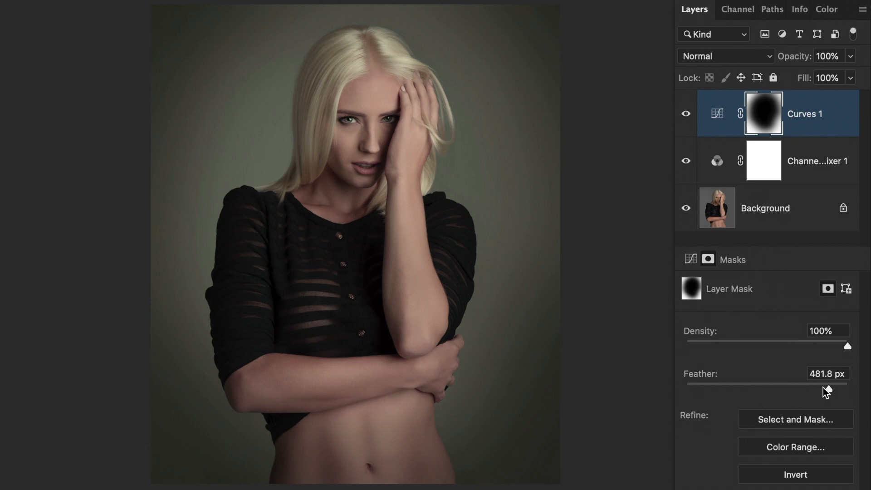
Compare the portrait with the vignette, the whole grade and the Channel Mixer layer each hidden and shown
left_click(685, 113)
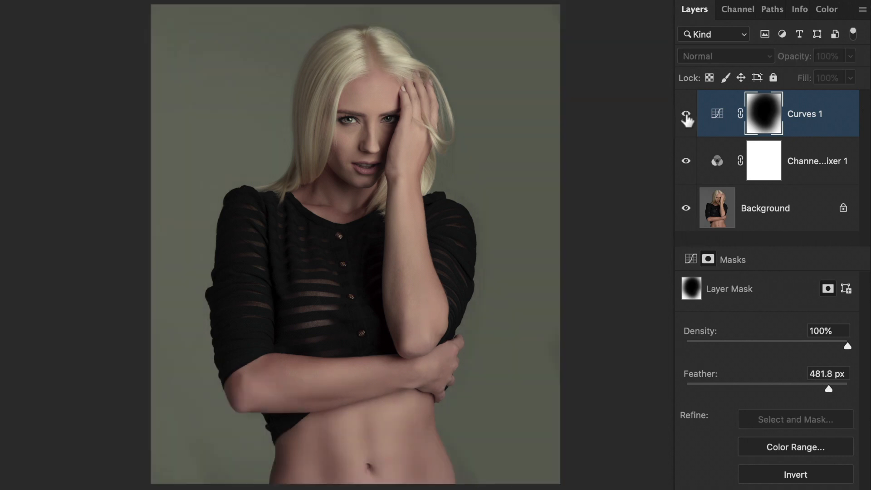
left_click(685, 114)
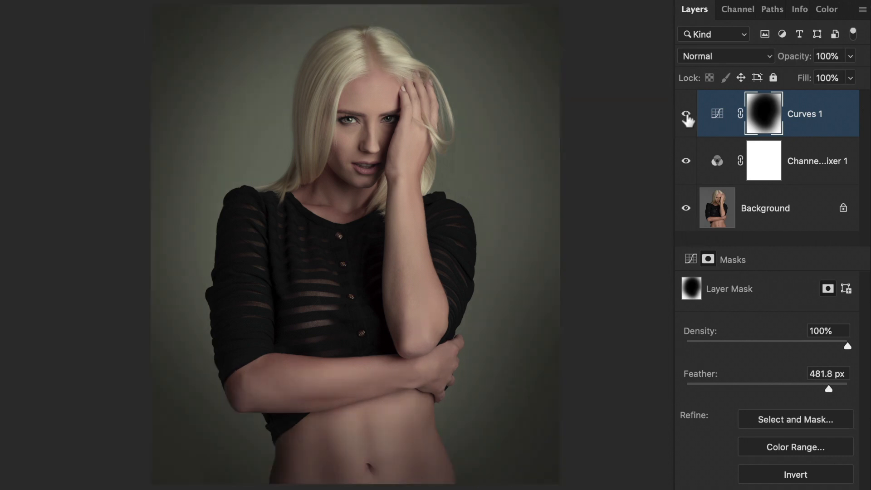
left_click(686, 208, "alt")
left_click(686, 208, "alt")
left_click(686, 163)
left_click(685, 162)
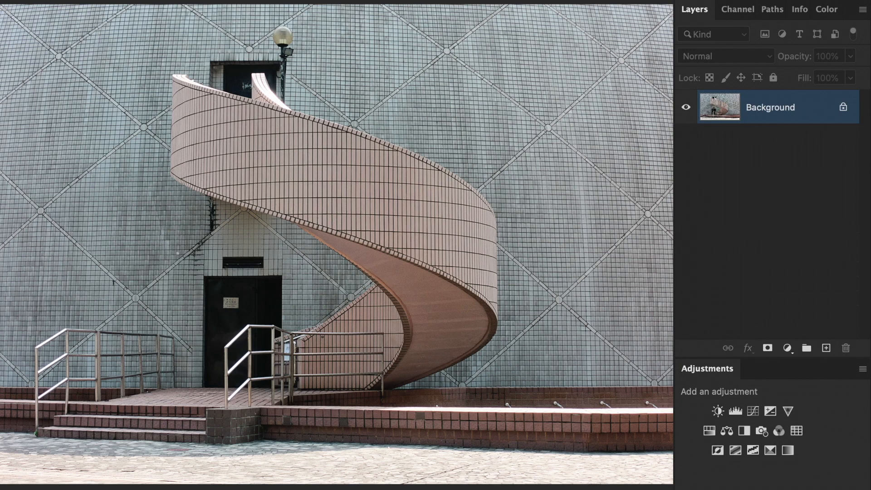
Convert the spiral staircase photo to Lab Color mode, with the full workspace shown
key("f")
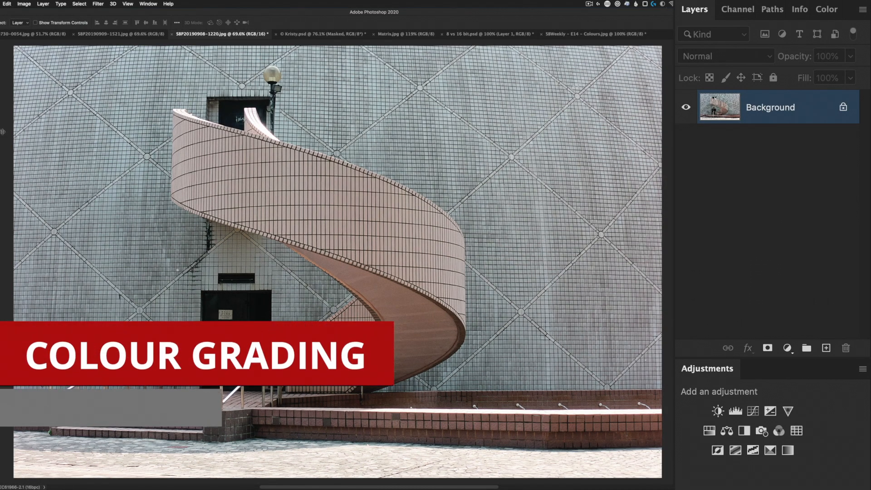
left_click(24, 4)
mouse_move(141, 27)
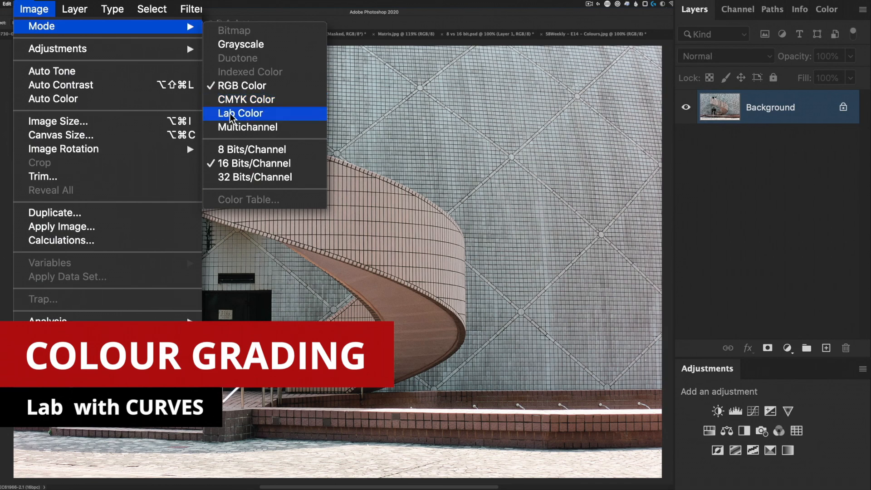
left_click(249, 114)
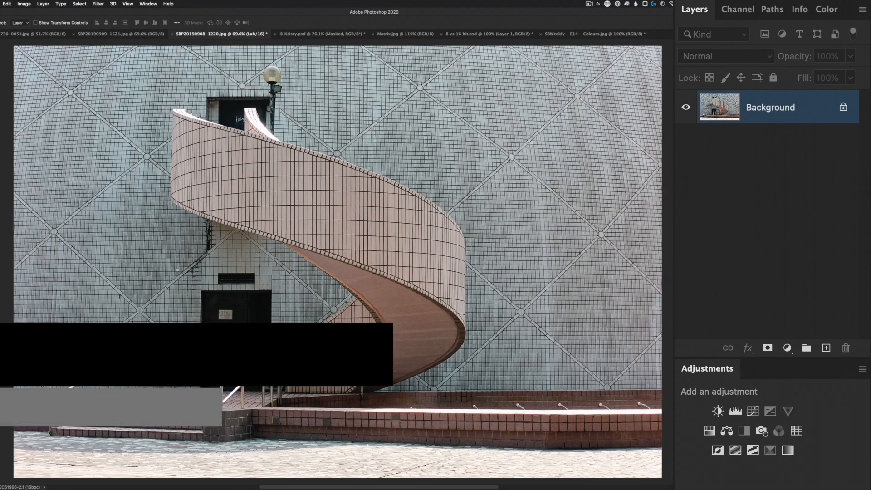
Add a Curves adjustment layer above the staircase photo and look through its Lightness, a and b channels
key("super+m")
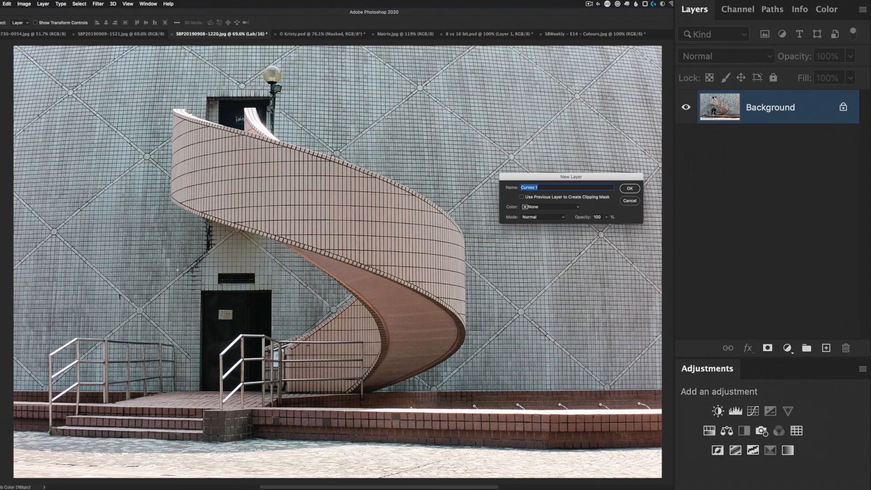
key("Return")
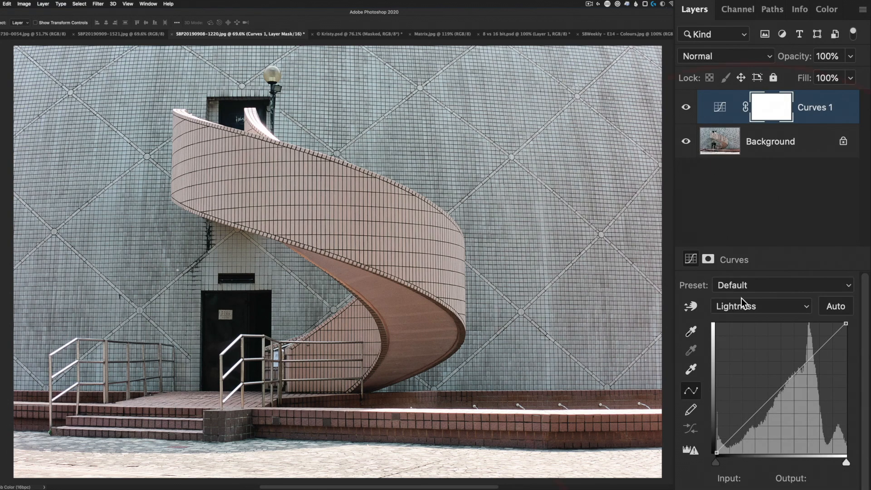
left_click(749, 306)
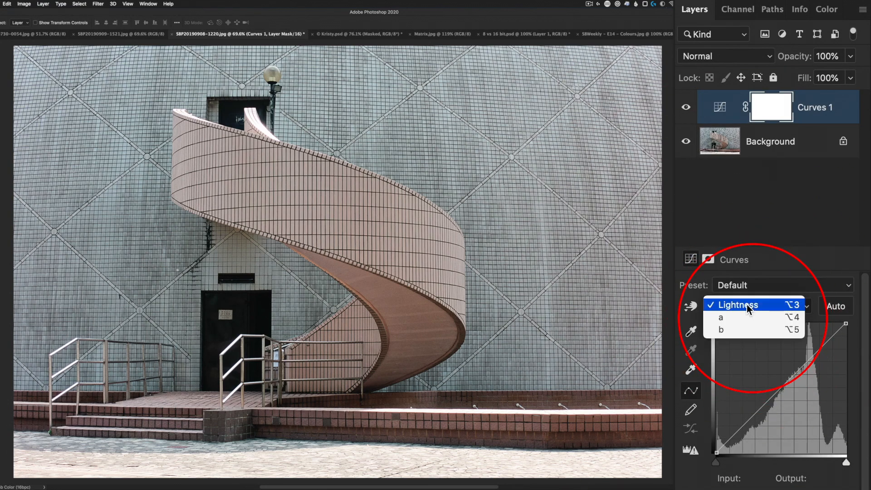
left_click(744, 317)
left_click(742, 306)
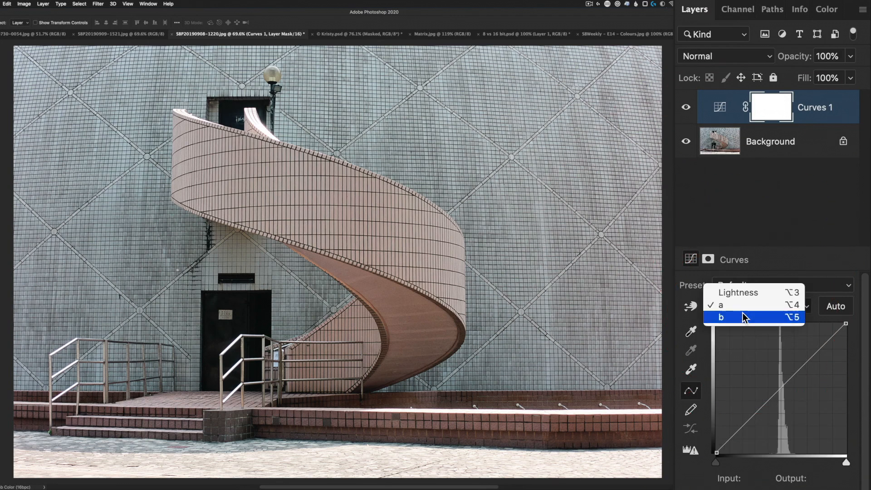
left_click(743, 315)
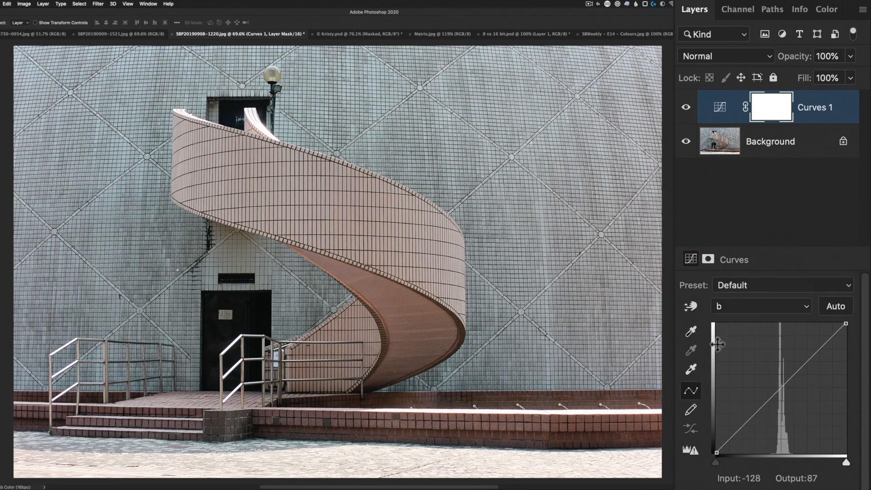
left_click(745, 306)
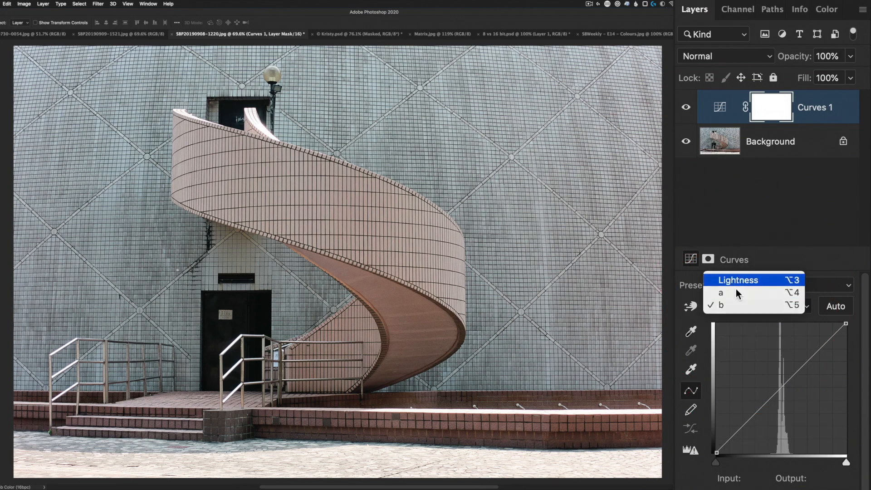
left_click(736, 286)
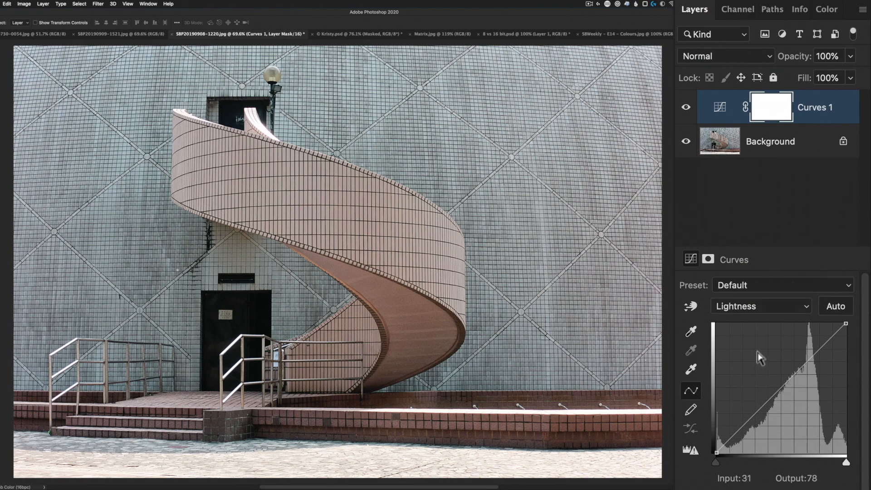
Try shifting the b curve's midpoint towards blue and towards yellow, ending at Input -15, Output 5
left_click(751, 306)
left_click(784, 329)
left_click(783, 388)
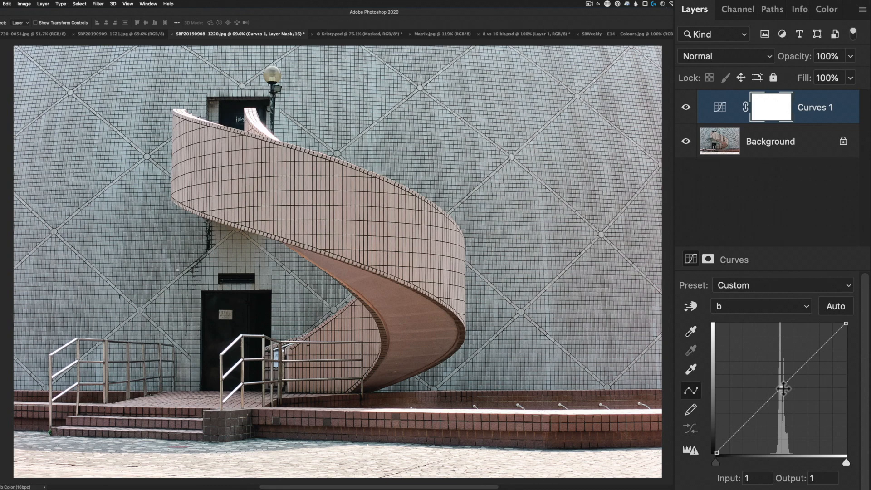
left_click_drag(783, 388, 793, 397)
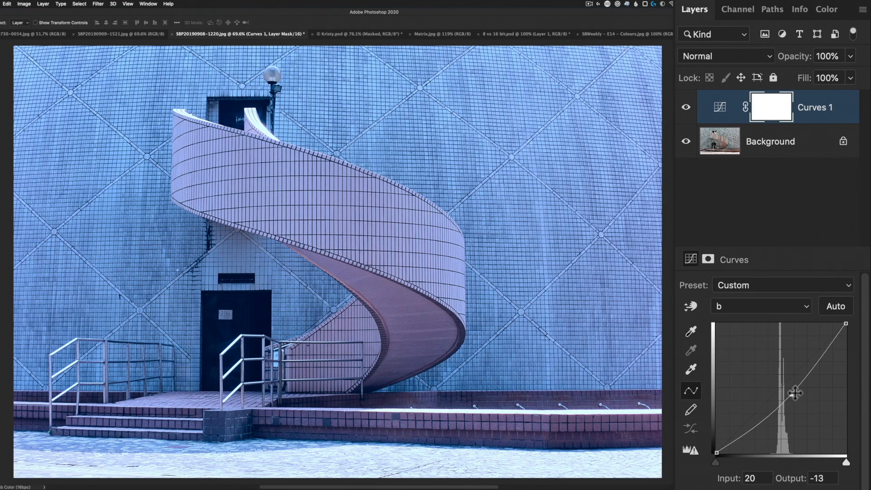
left_click_drag(792, 393, 770, 382)
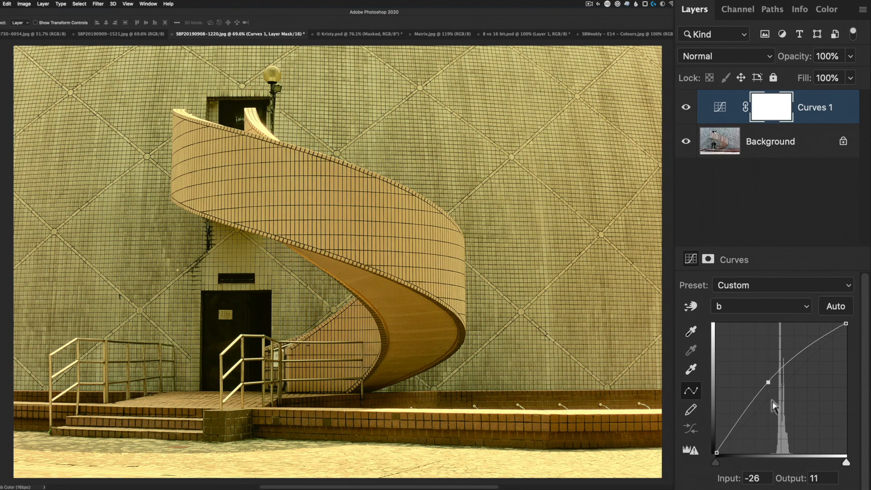
left_click_drag(767, 389, 774, 389)
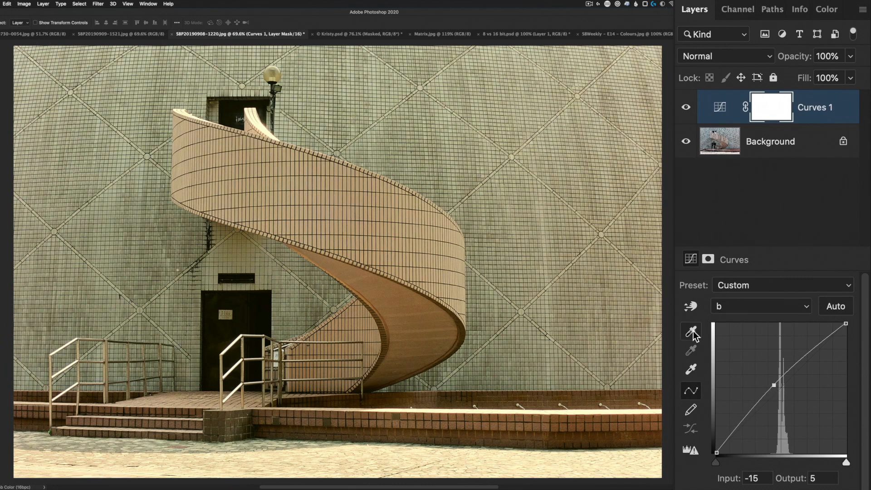
Try a slight midpoint shift on the a curve and reset the Curves adjustment to its defaults
left_click(747, 305)
left_click(744, 293)
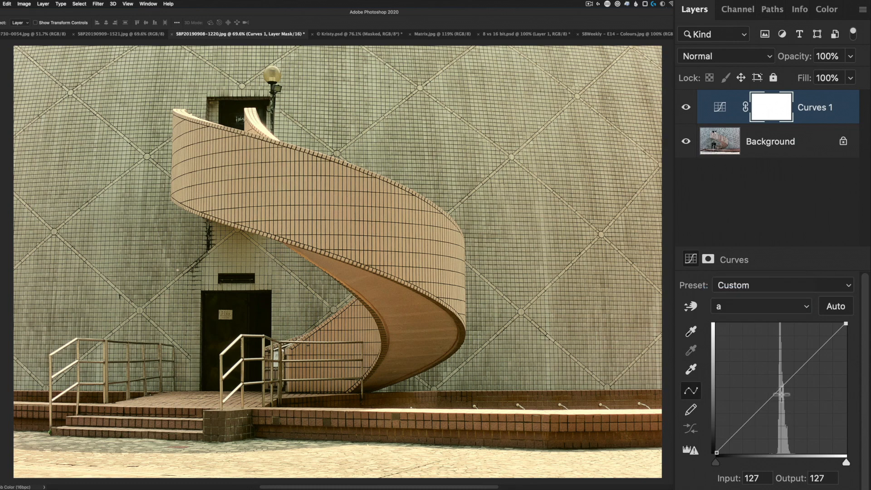
left_click_drag(778, 385, 781, 390)
left_click(739, 312)
left_click(745, 322)
left_click(805, 489)
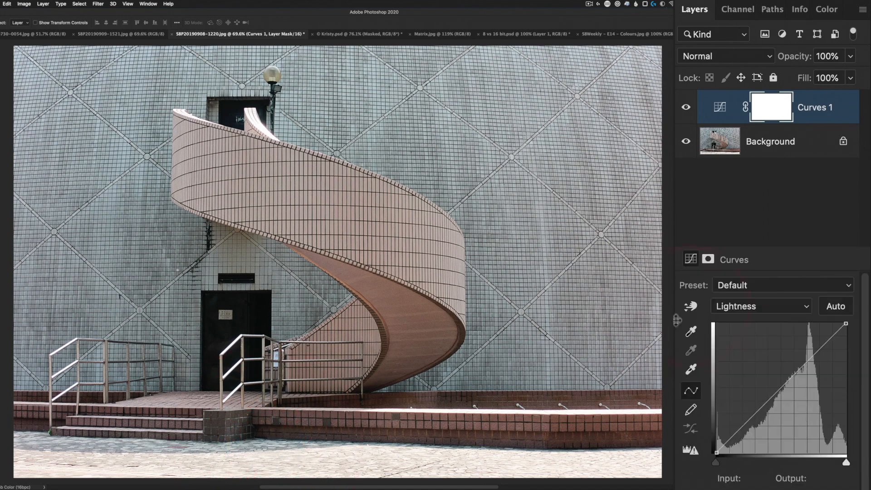
Sample the photo with the on-image adjustment tool to anchor the Lightness, a and b curves, and check each channel's point
left_click(691, 313)
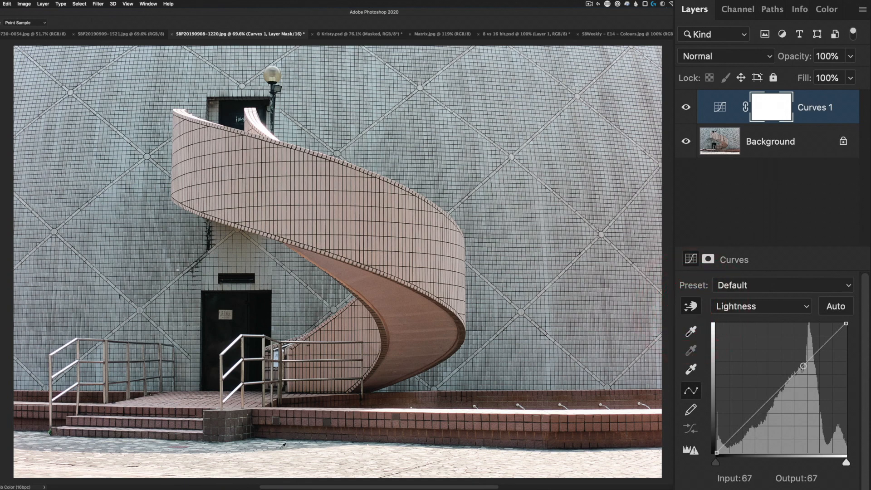
left_click(281, 449)
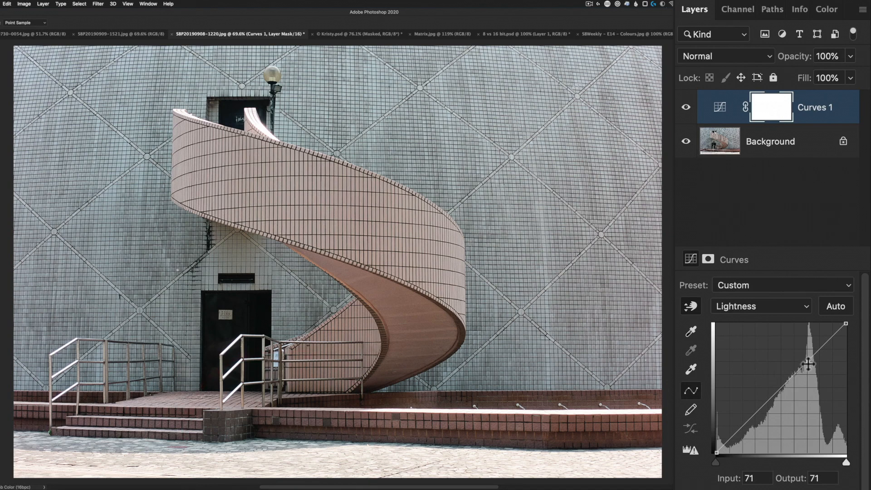
left_click(754, 304)
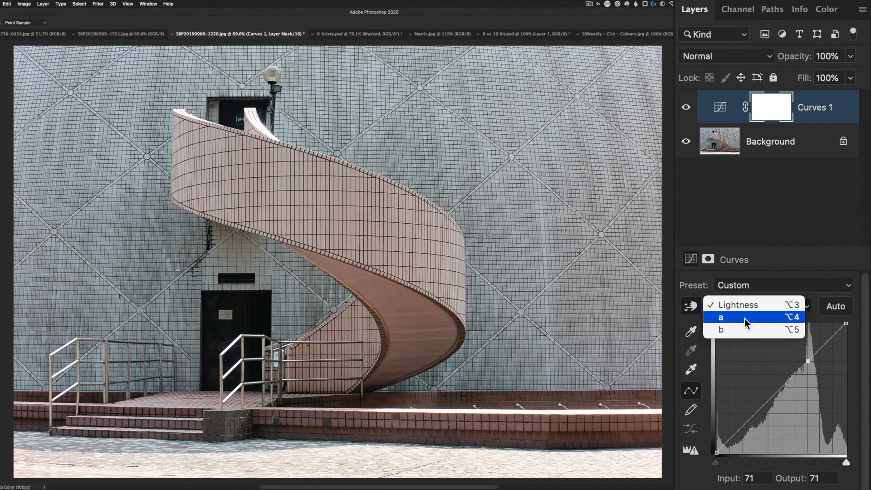
left_click(745, 318)
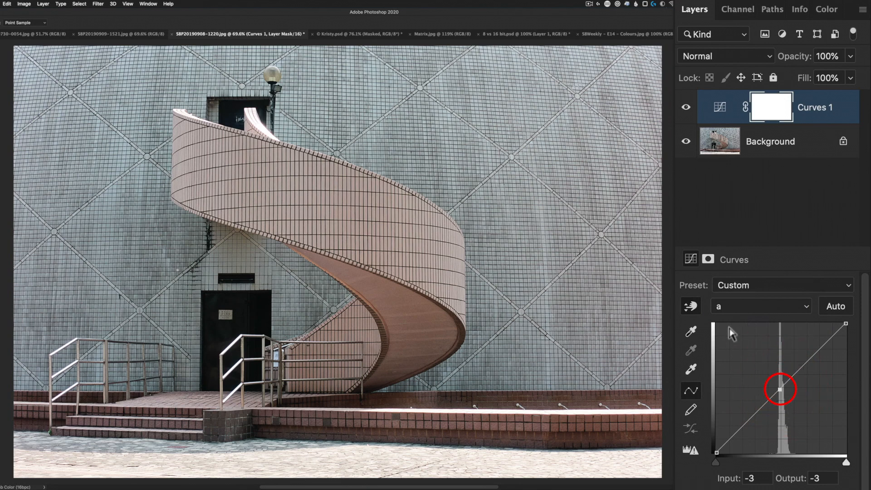
left_click(736, 306)
left_click(741, 317)
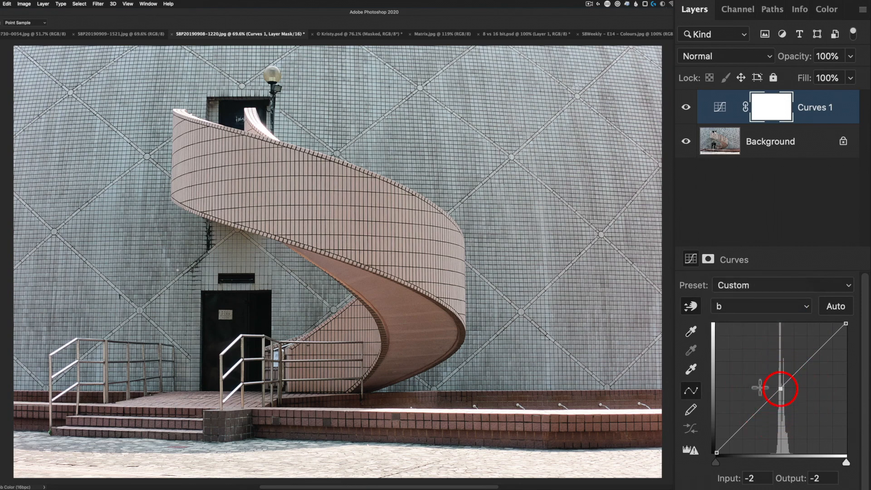
Increase the highlight contrast by moving the Lightness curve's white point to Input 87, Output 100
left_click(734, 306)
left_click(736, 281)
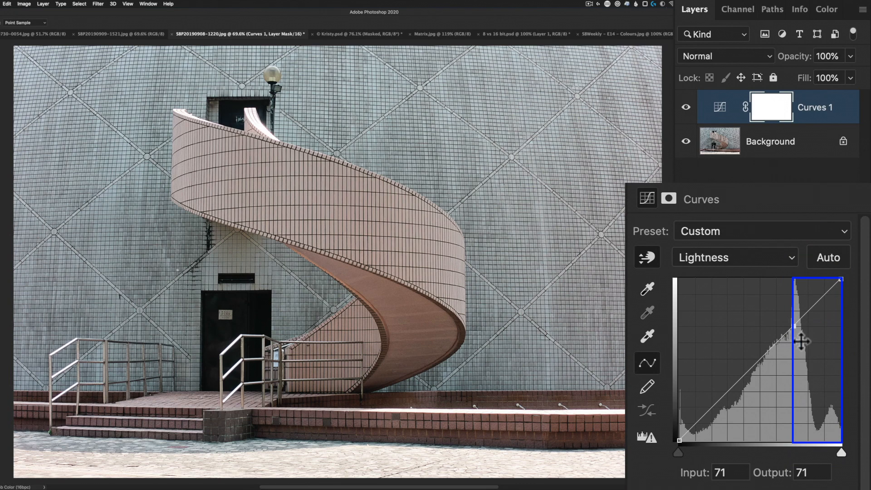
left_click_drag(843, 283, 821, 280)
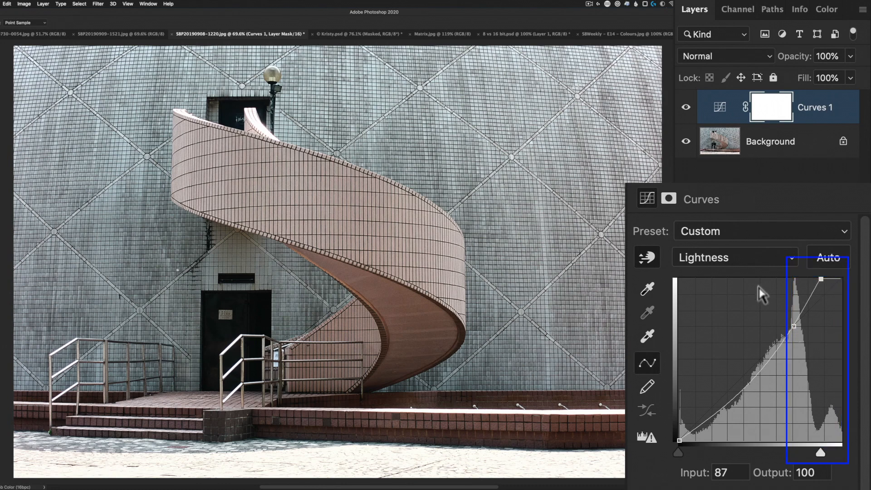
Steepen the a curve by moving its upper endpoint to Input 33, Output 126
left_click(728, 257)
left_click(727, 272)
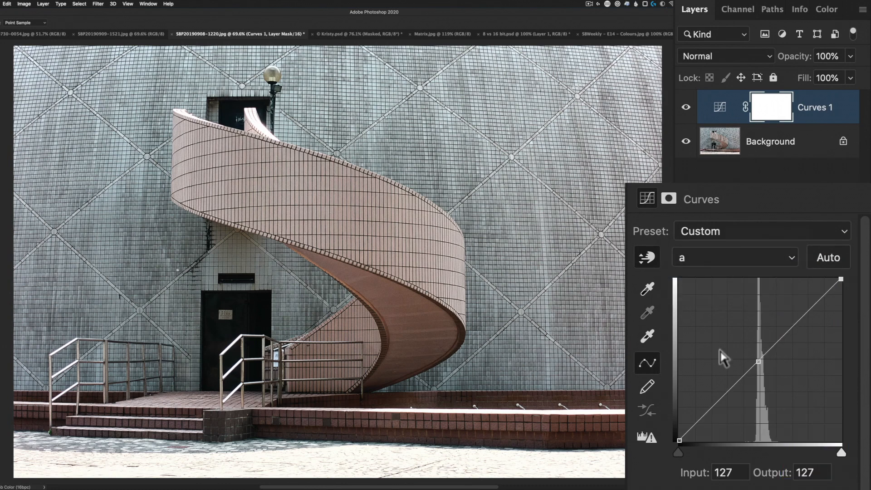
left_click_drag(840, 278, 794, 280)
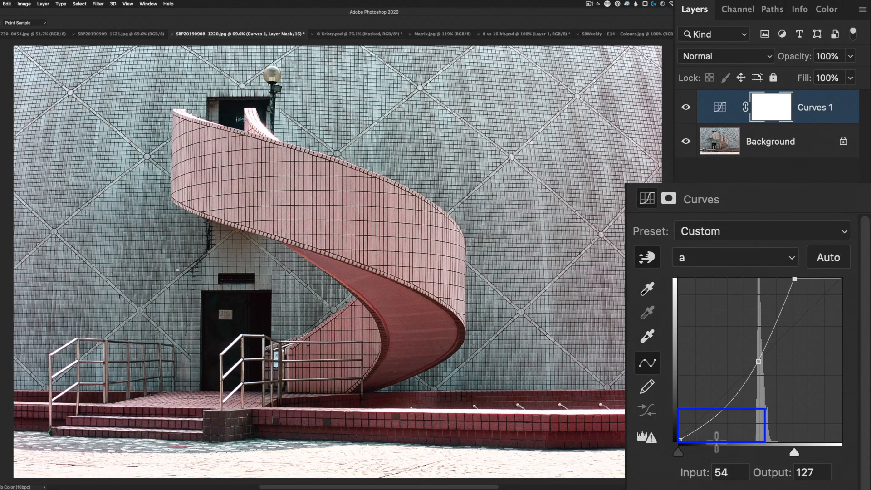
left_click_drag(794, 279, 784, 282)
Steepen the b curve by moving its upper endpoint to Input 32, Output 127, and compare the staircase photo with the adjustment hidden and shown
left_click(742, 257)
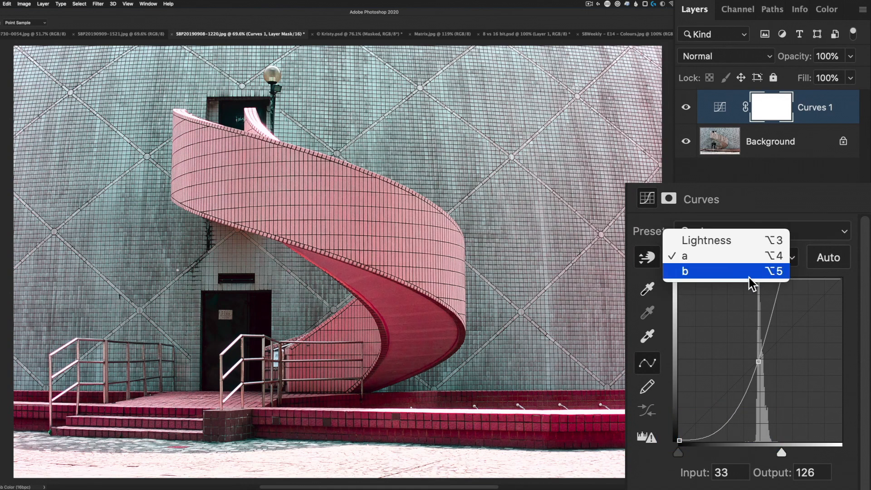
left_click(742, 273)
left_click_drag(841, 279, 780, 279)
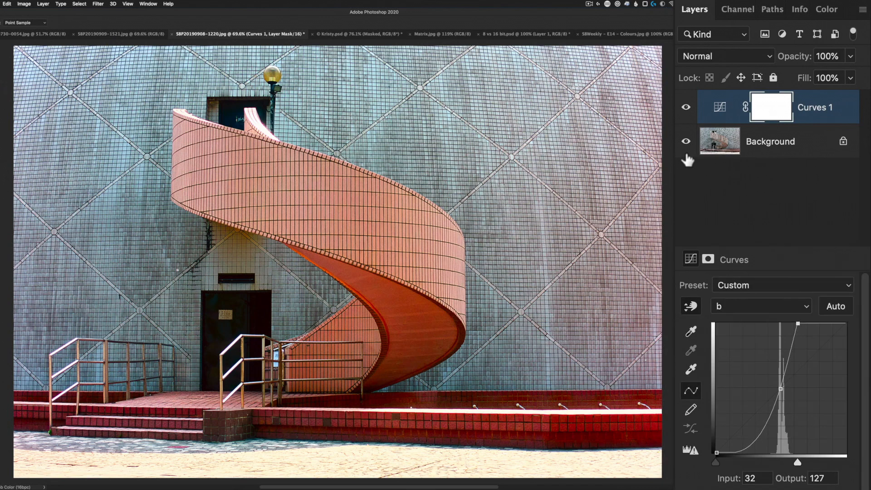
left_click(686, 110)
left_click(685, 110)
Set the Curves layer's opacity to 50% and compare the staircase photo with and without the adjustment
left_click_drag(798, 60, 694, 62)
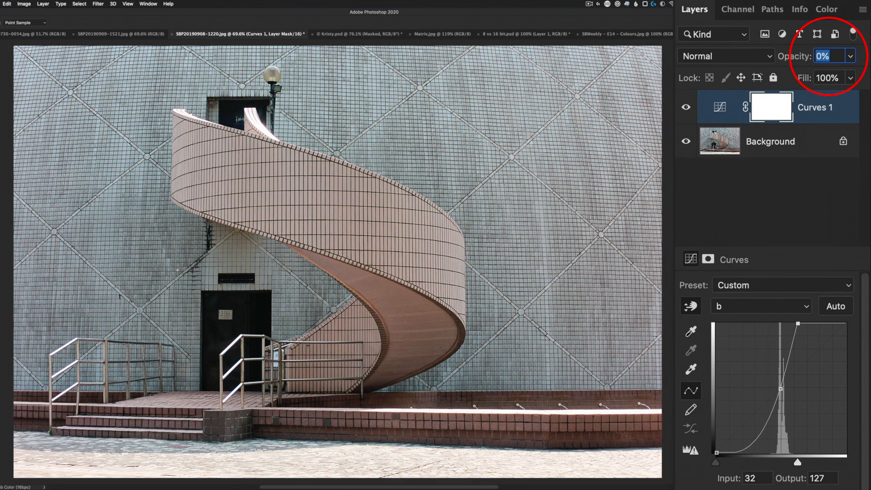
left_click_drag(700, 62, 746, 62)
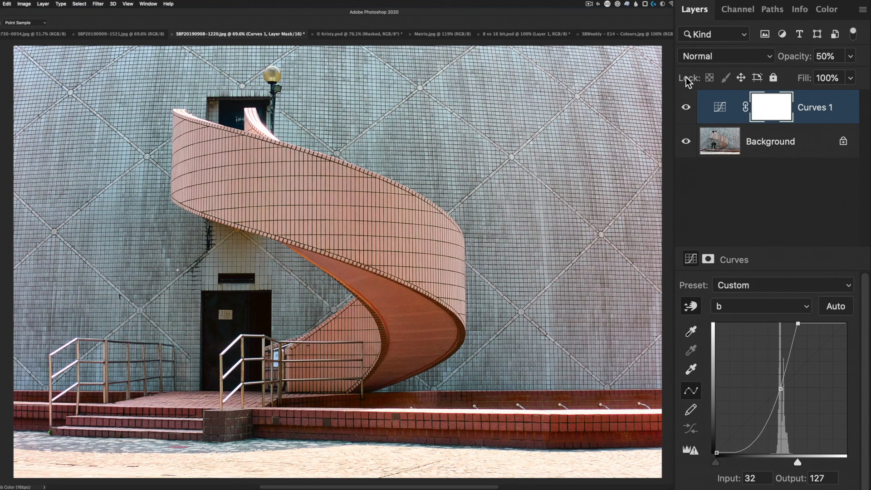
left_click(685, 106)
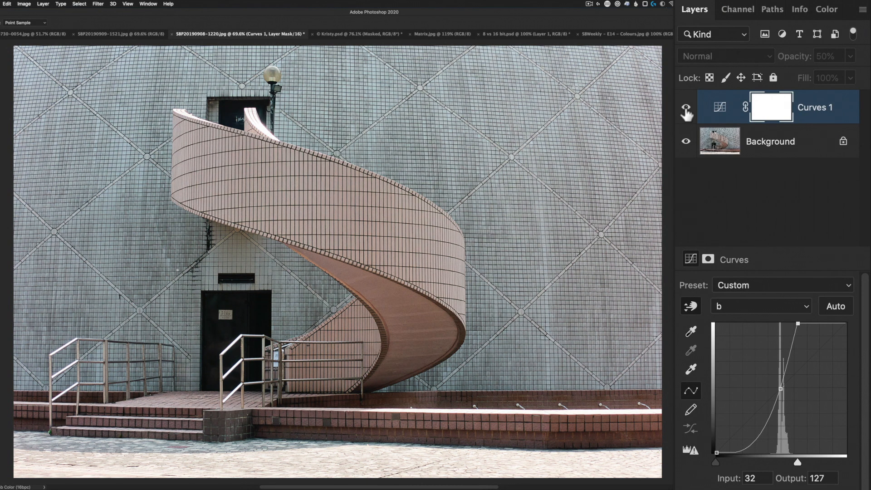
left_click(685, 107)
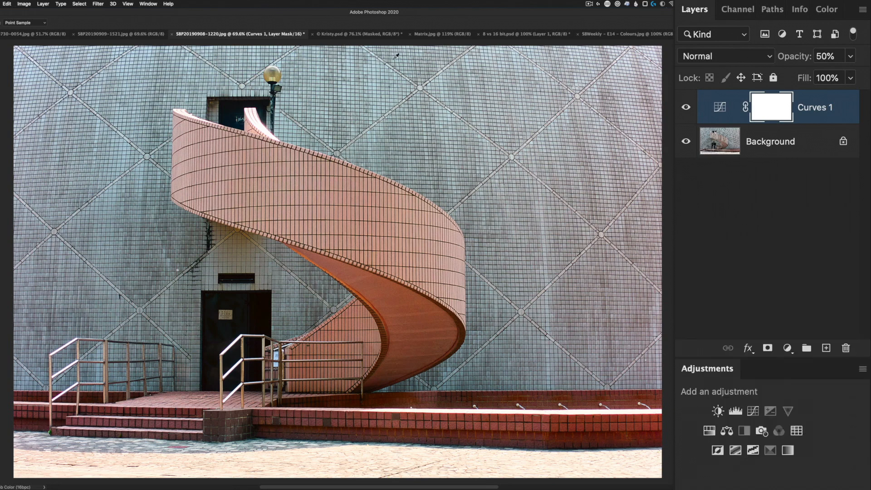
Switch to the apartment building photo, convert it to Lab Color, and add a Curves adjustment layer
key("ctrl+shift+Tab")
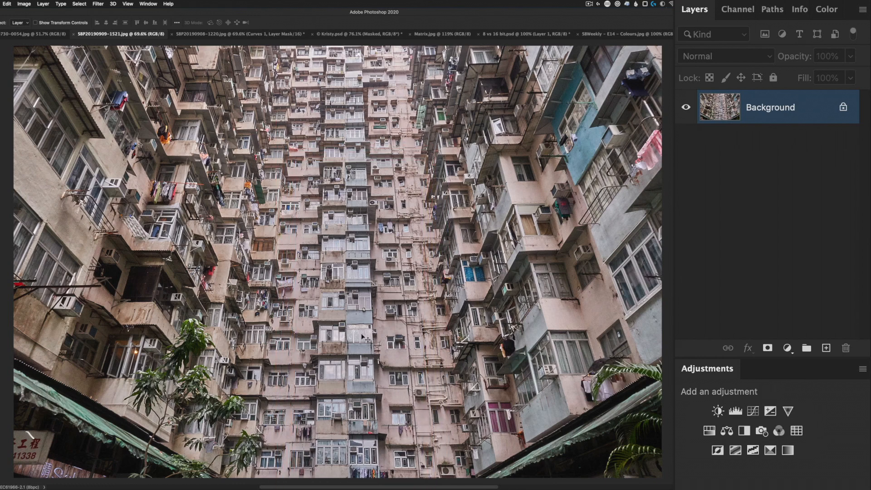
left_click(22, 2)
mouse_move(23, 13)
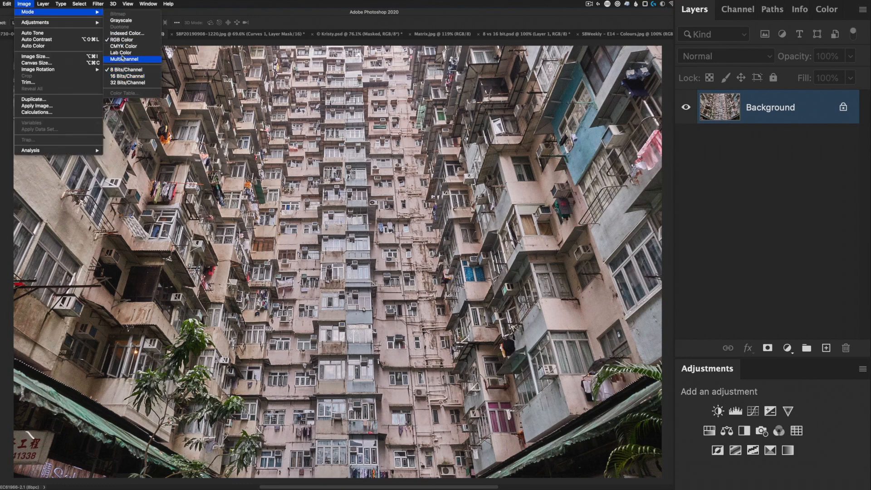
left_click(121, 52)
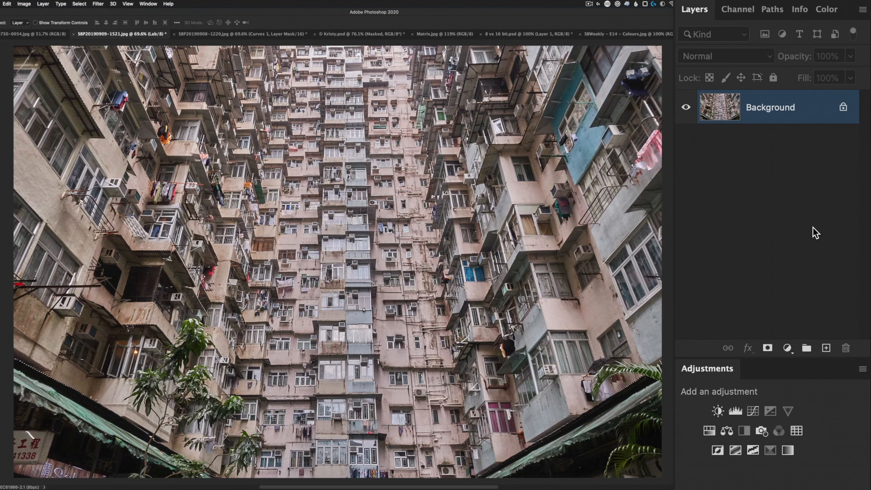
key("super+m")
key("Return")
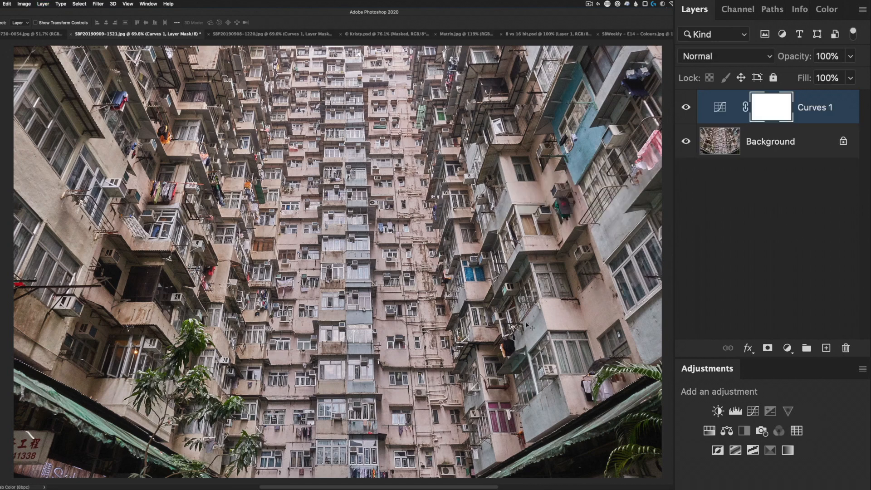
Anchor the curves by sampling the grey balcony wall with the on-image tool, and move the Lightness white point to Input 80, Output 100
left_click(559, 408)
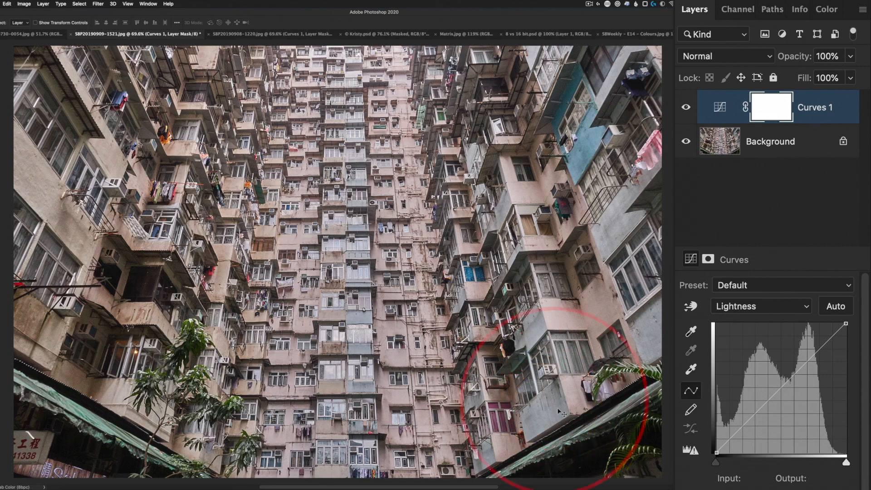
left_click(691, 307)
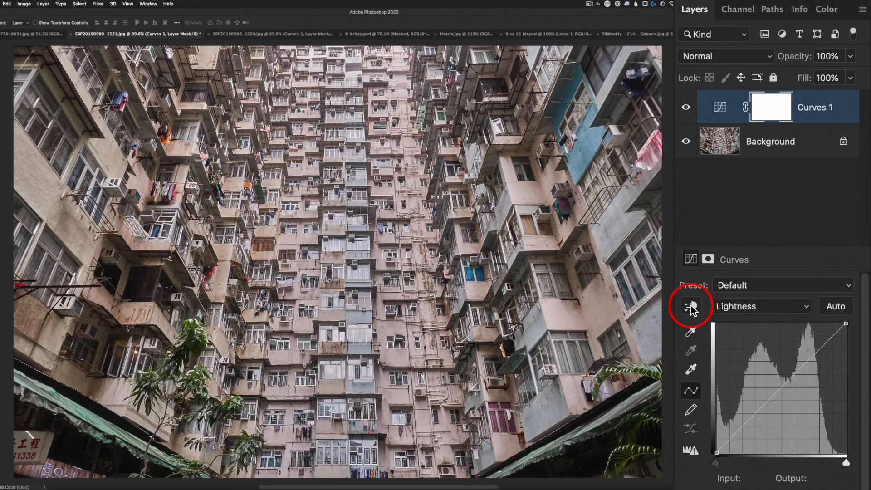
left_click(557, 400)
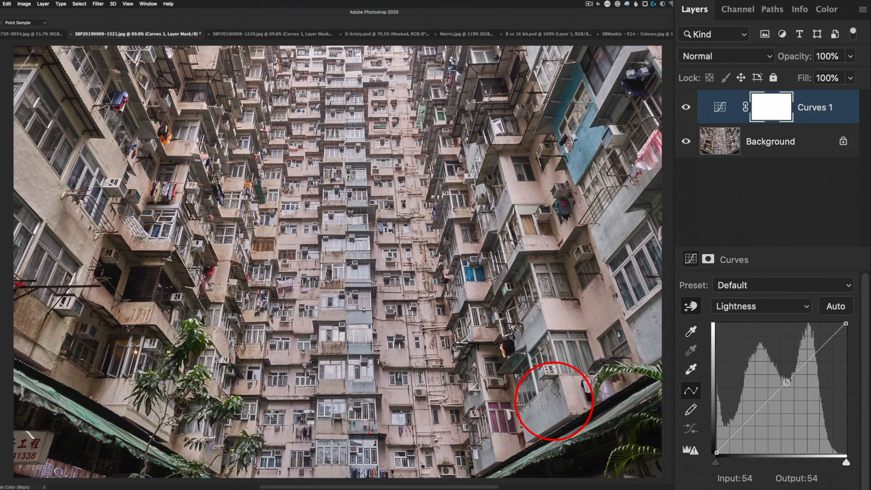
left_click(836, 336)
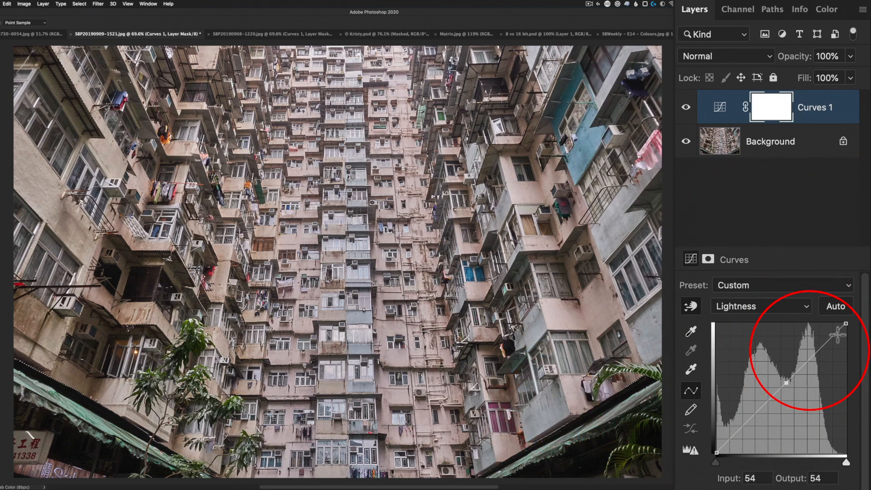
left_click_drag(845, 323, 820, 323)
Steepen the apartment photo's a curve by moving its upper endpoint inward along the upper edge of the graph
left_click(755, 308)
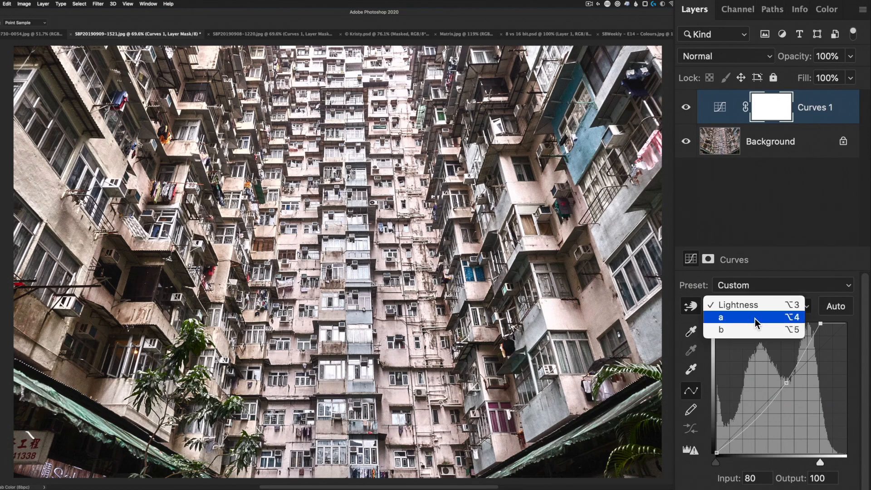
left_click(755, 317)
left_click_drag(846, 323, 798, 324)
Steepen the b curve by moving its upper endpoint to Input 35, Output 127, and reduce the Curves layer's opacity
left_click(751, 311)
left_click(753, 319)
left_click_drag(846, 324, 803, 324)
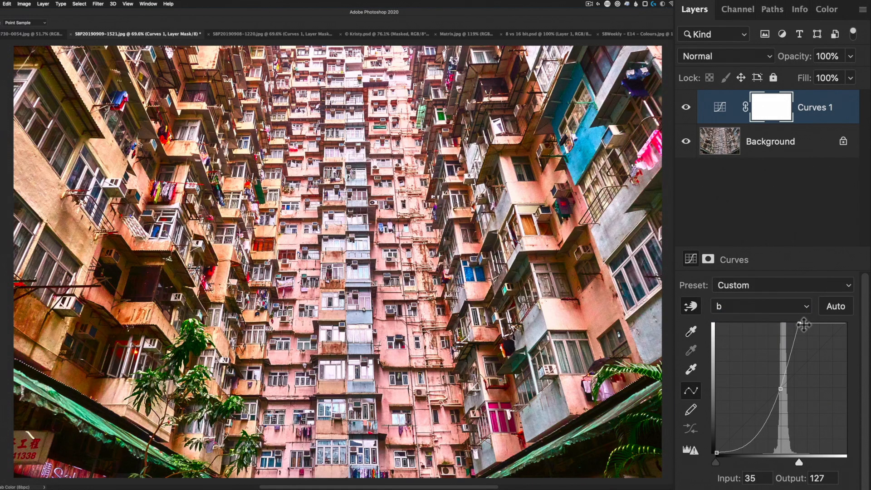
left_click_drag(794, 57, 769, 64)
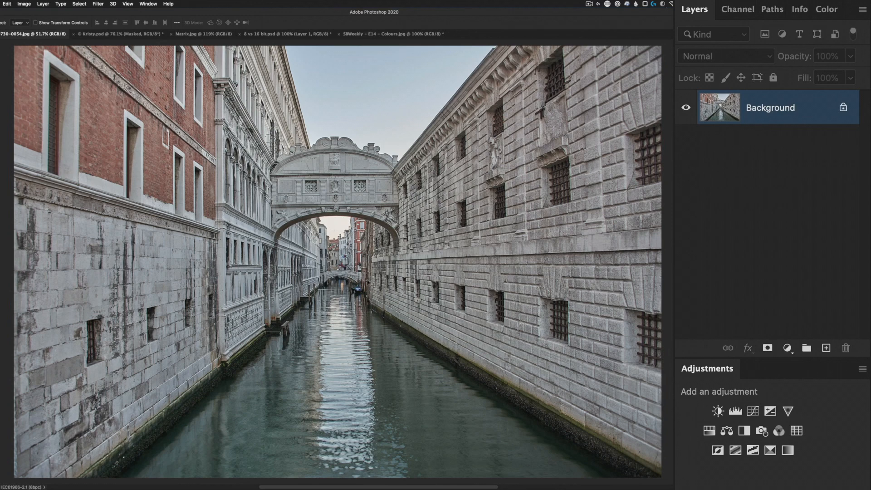
Convert the canal photo to Lab Color and add a Curves adjustment layer above the background
left_click(24, 4)
mouse_move(36, 12)
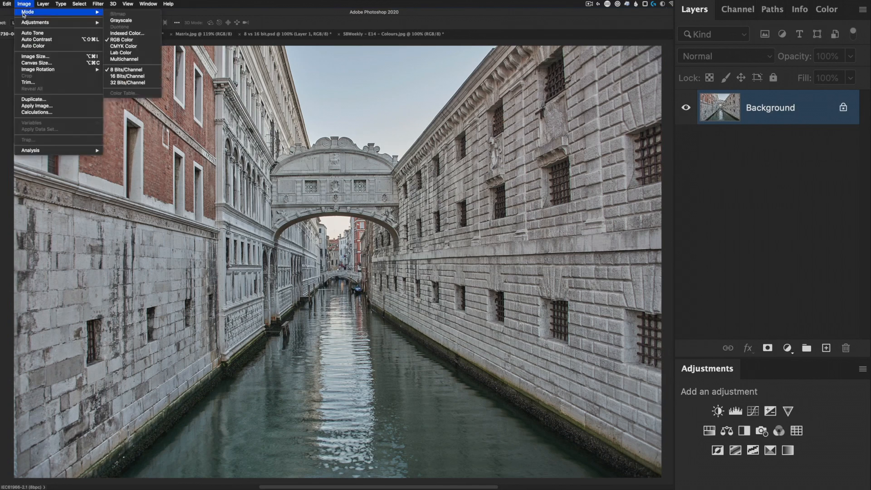
left_click(123, 54)
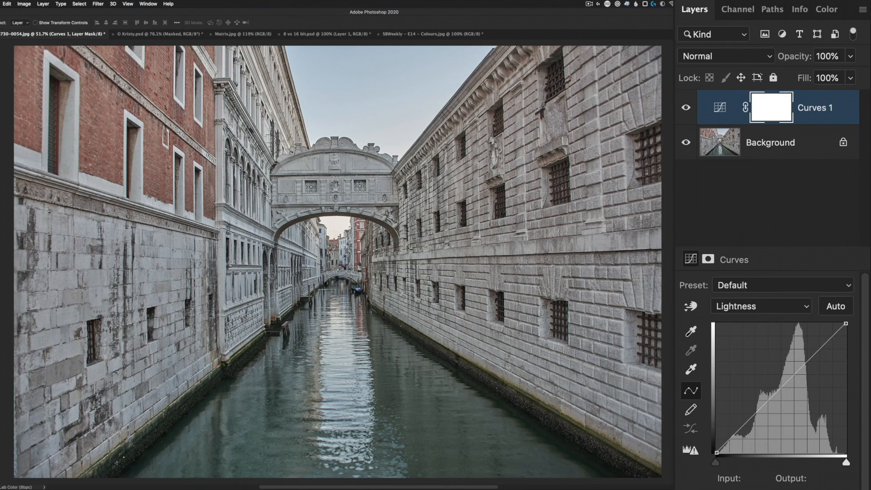
Anchor the curves by sampling the grey stone wall with the on-image tool, and move the Lightness white point to Input 83, Output 100
left_click(690, 307)
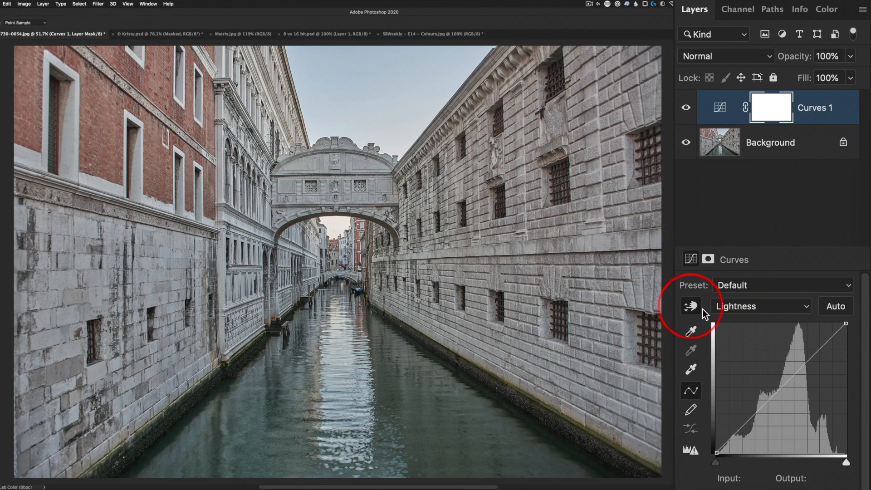
left_click(648, 218)
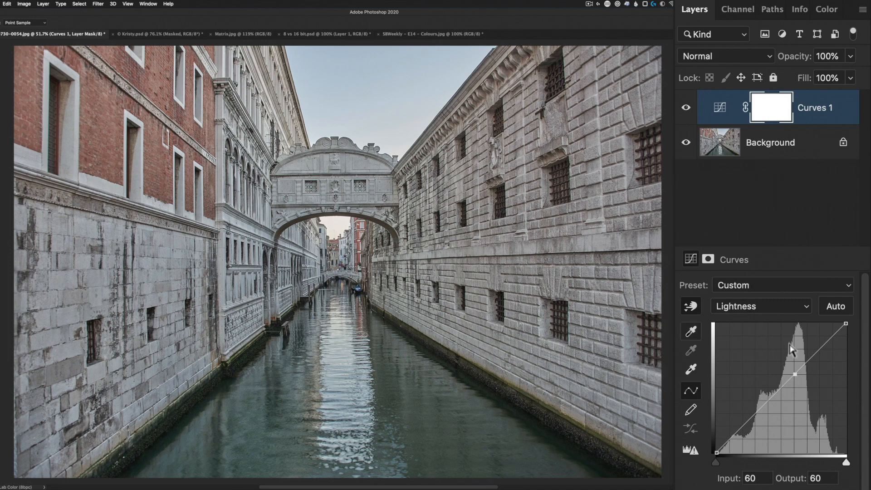
left_click_drag(845, 323, 825, 323)
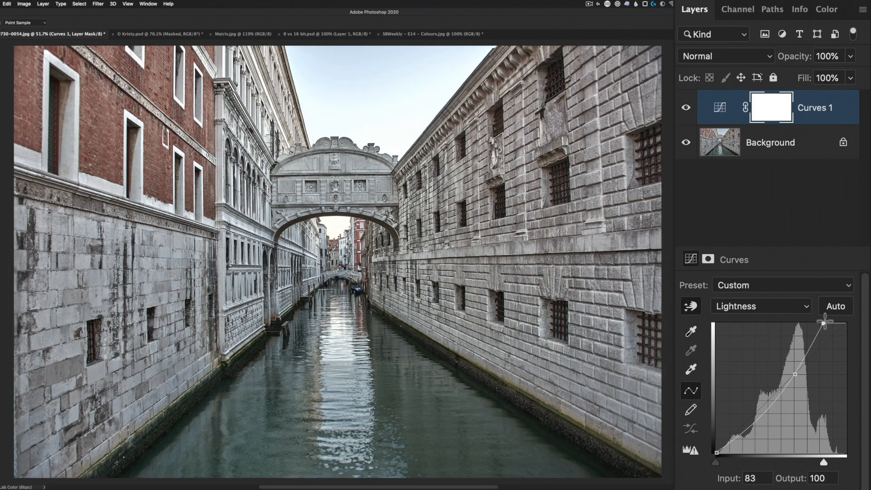
Steepen the canal photo's color curves by moving the upper endpoint of a to Input 35, Output 127 and of b to Input 32, Output 127
left_click(738, 306)
left_click(736, 318)
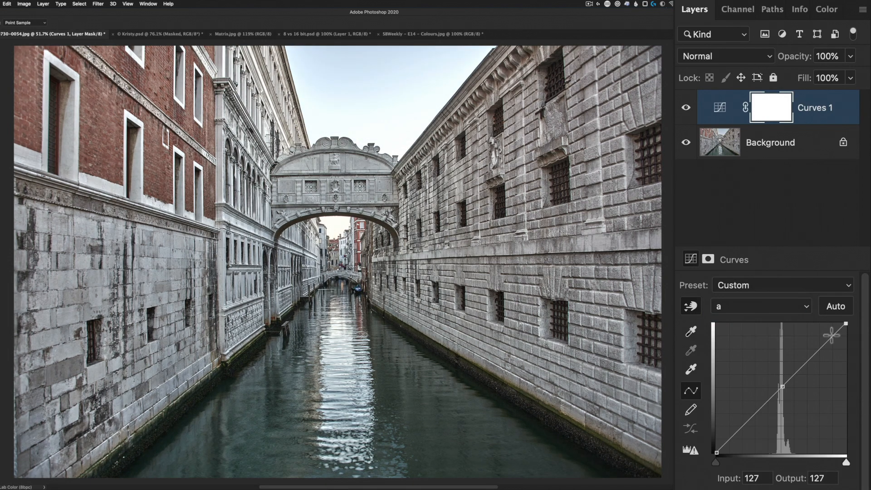
left_click_drag(846, 324, 799, 324)
left_click(757, 312)
left_click(751, 317)
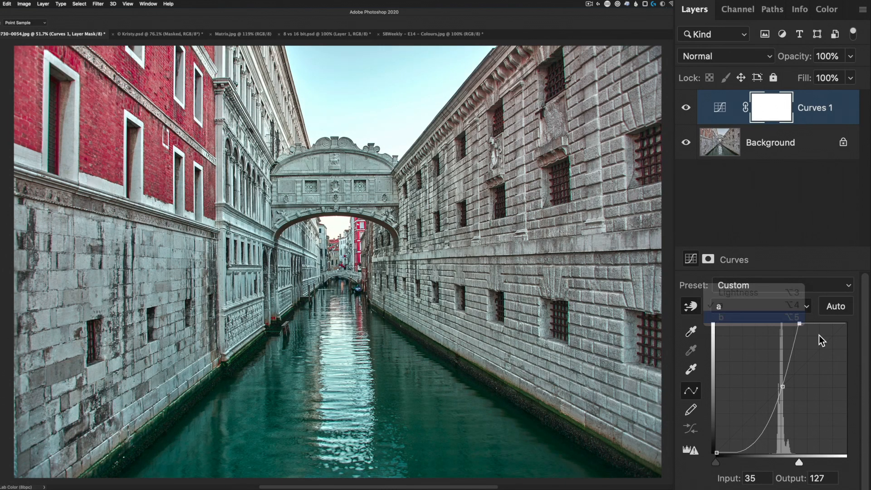
left_click_drag(848, 324, 801, 323)
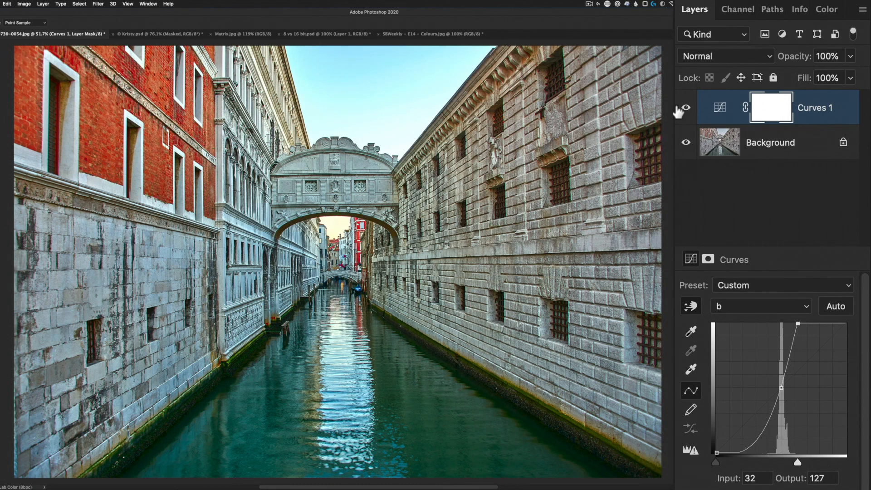
Lower the Curves 1 layer's opacity to 31% and compare the canal photo with the adjustment hidden and shown
left_click(719, 108)
left_click(797, 58)
left_click_drag(800, 64, 752, 69)
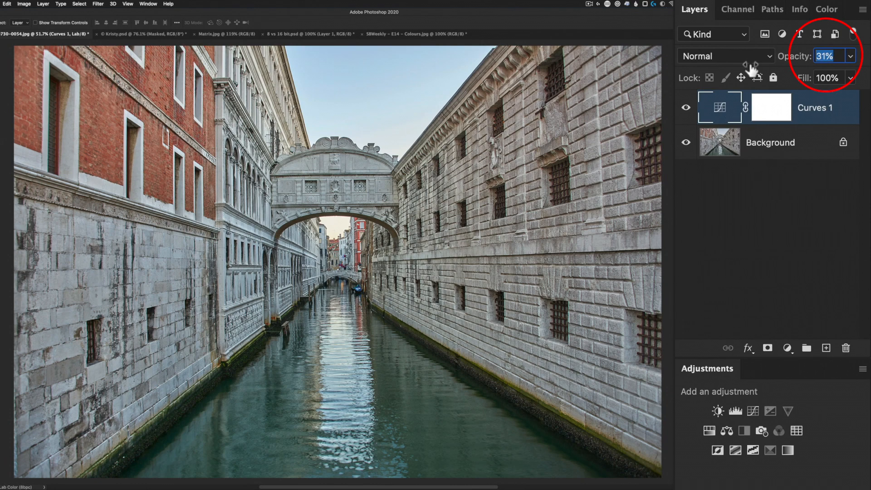
left_click(685, 108)
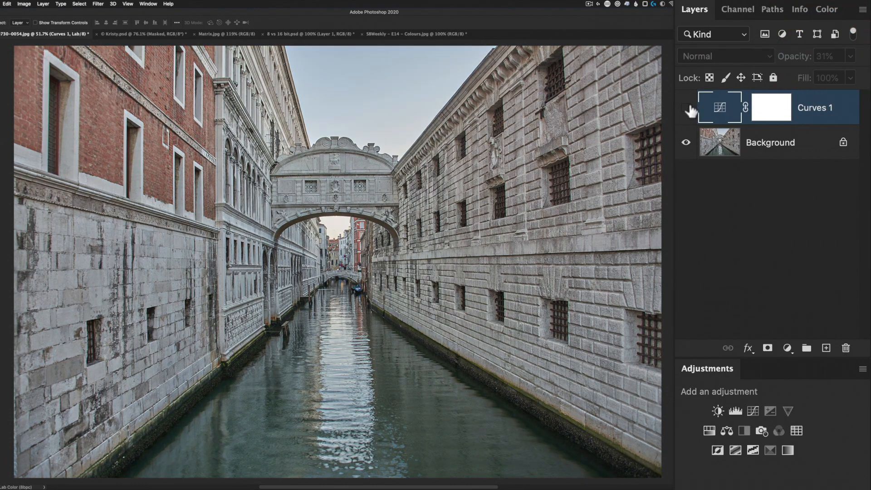
left_click(686, 107)
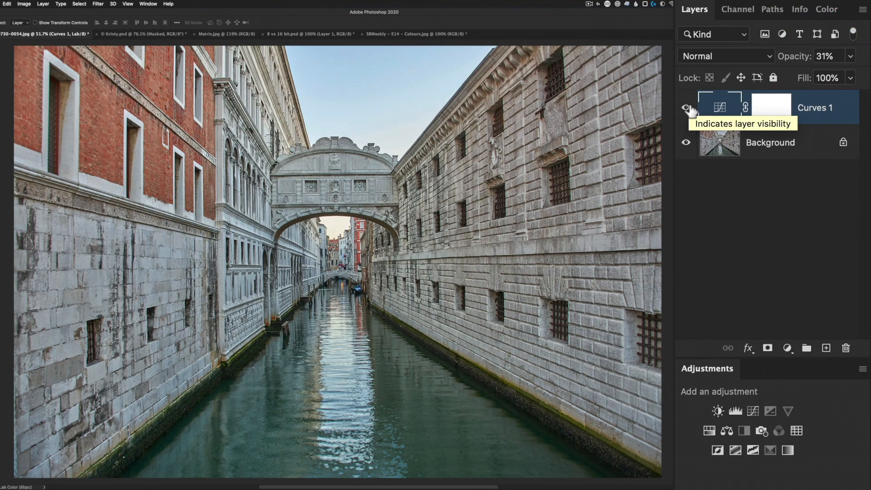
left_click(686, 107)
left_click(686, 108)
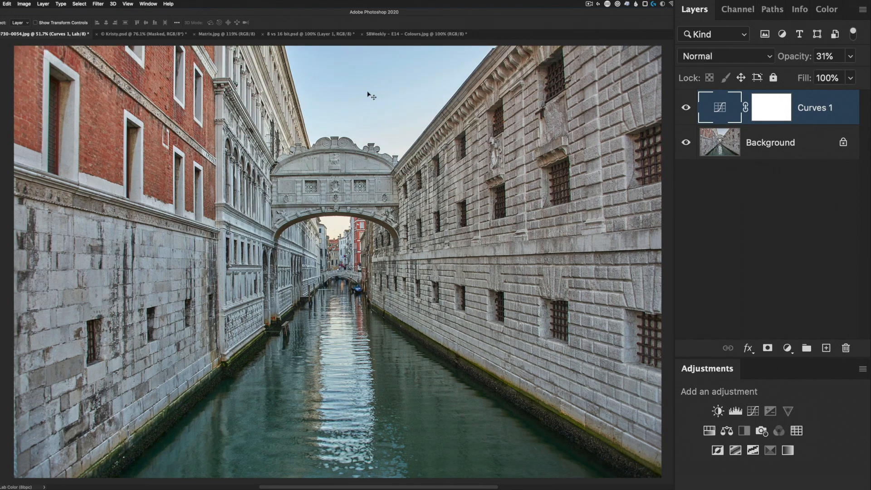
Add a second Curves adjustment layer and shift its b curve toward blue with a midpoint at Input 17, Output -9
key("super+m")
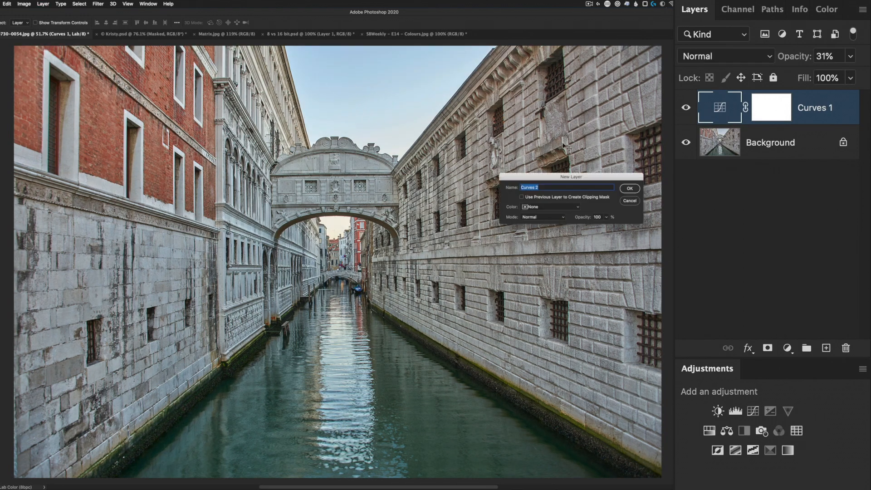
key("Return")
left_click(743, 310)
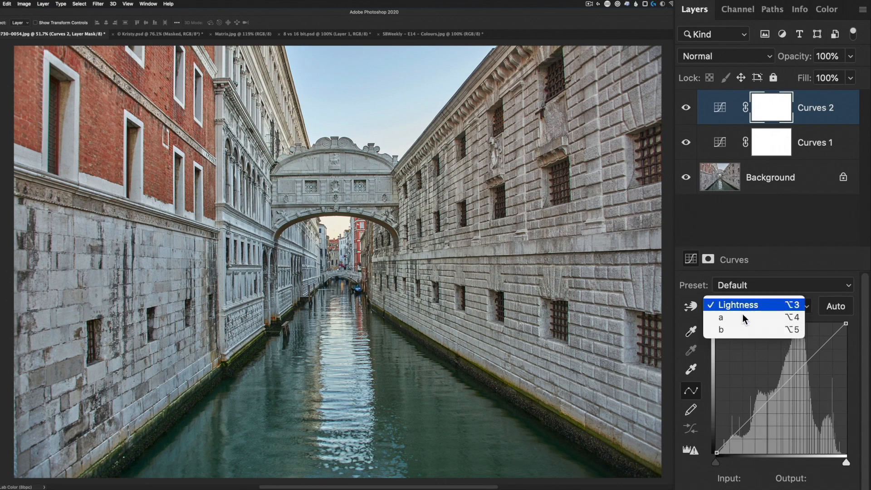
left_click(746, 331)
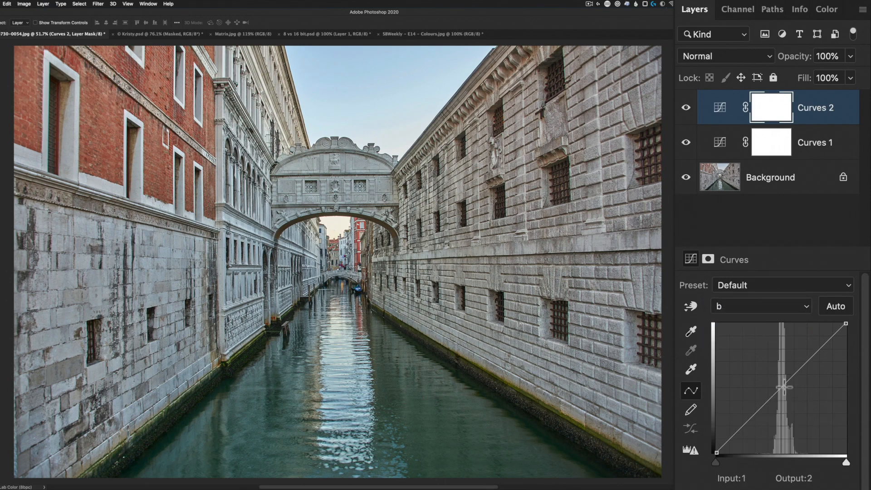
left_click_drag(784, 384, 792, 394)
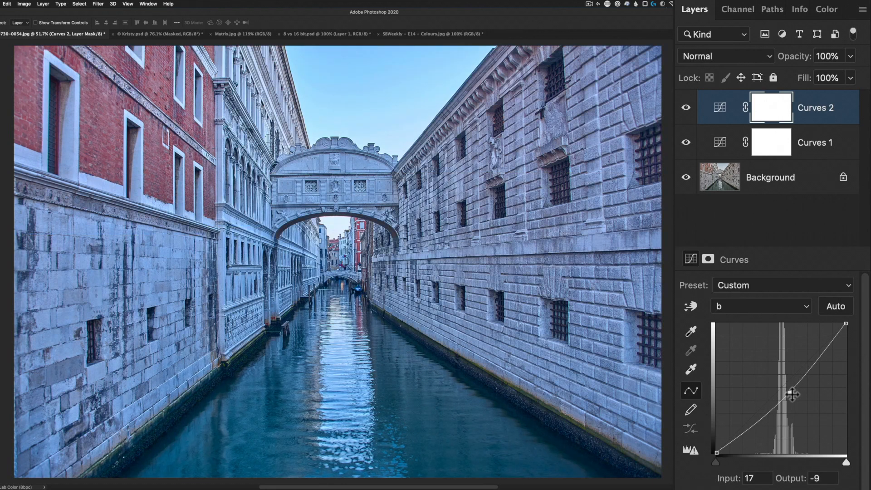
Shift the second Curves layer's a curve toward green with a midpoint at Input 8, Output -10
left_click(741, 306)
left_click(739, 292)
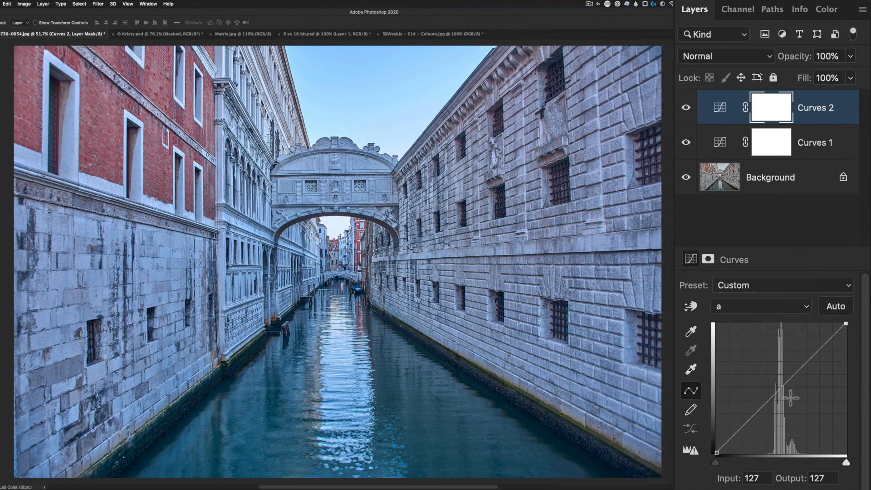
left_click_drag(782, 388, 788, 394)
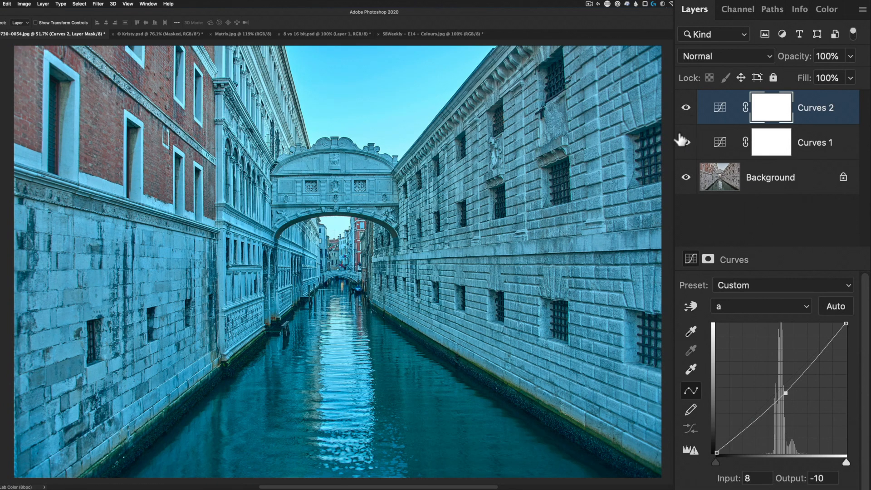
Restrict the Curves 2 adjustment to the sky, replacing its mask with a Magic Wand selection made from the Background layer, and compare the effect
left_click(714, 182)
right_click(55, 63)
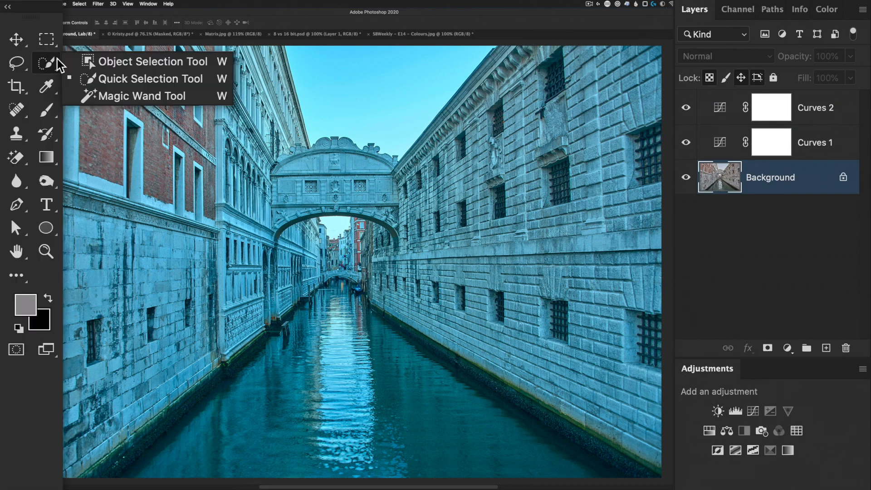
left_click(110, 95)
left_click(385, 113)
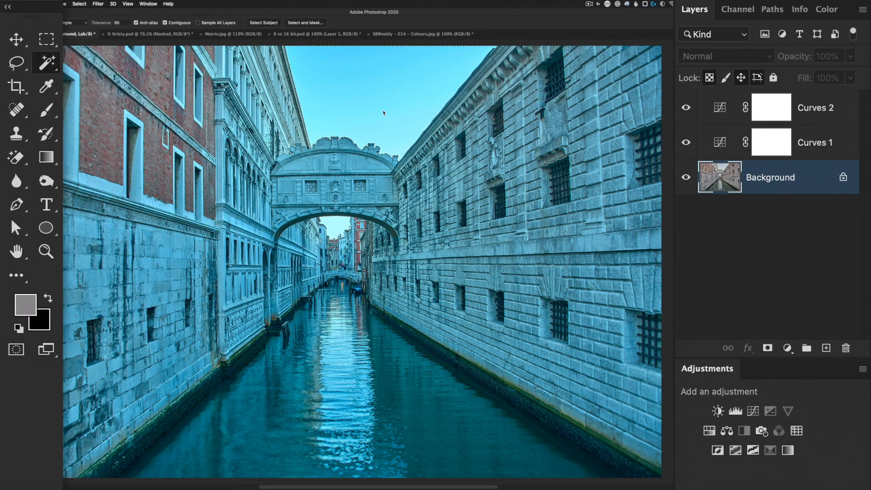
left_click(773, 111)
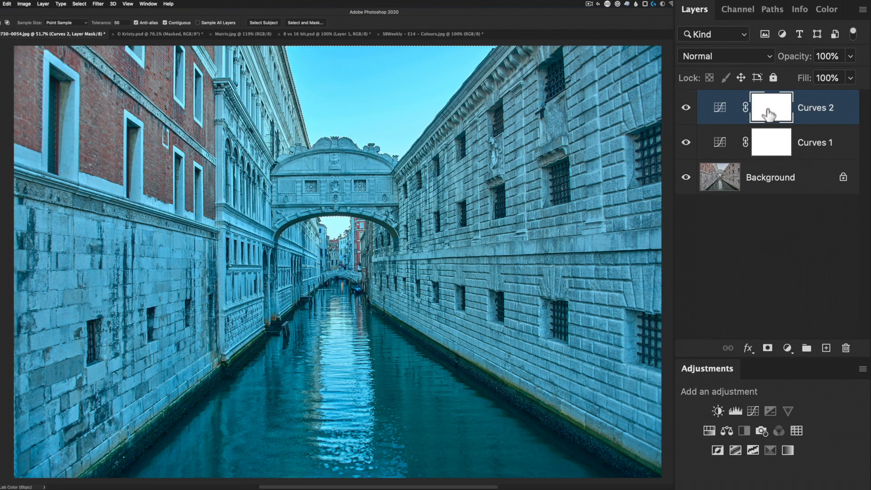
left_click_drag(768, 113, 847, 350)
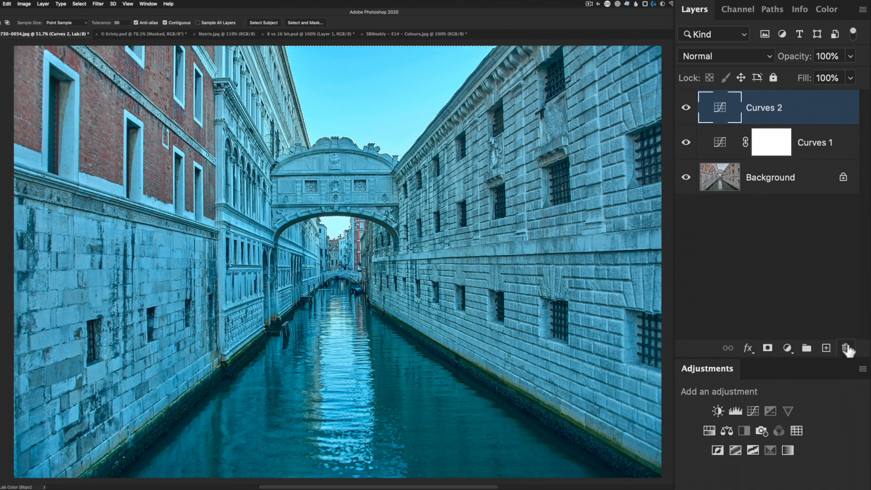
left_click(769, 349)
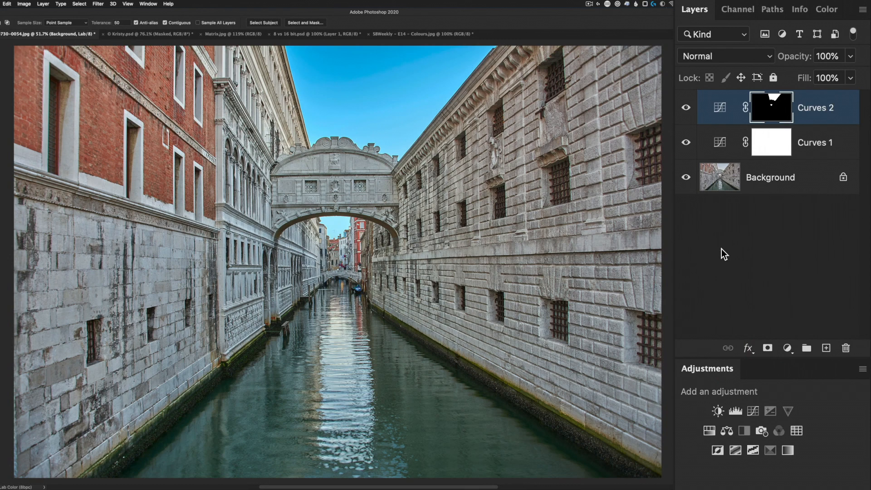
left_click(686, 108)
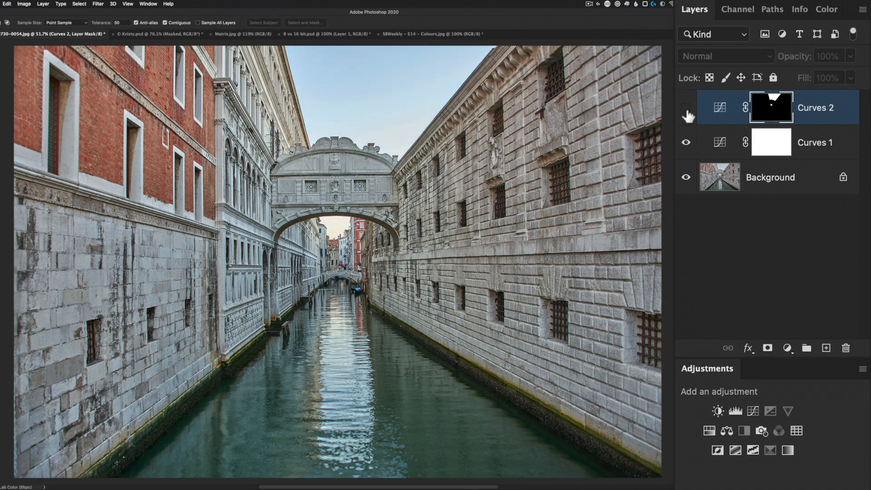
left_click(686, 108)
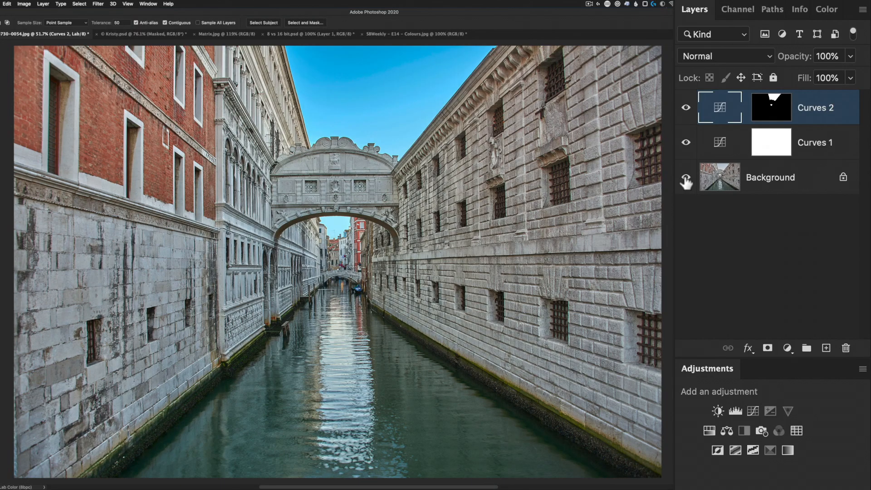
Duplicate the Background layer and merge the copy with the Curves 1 and Curves 2 layers
left_click(719, 179)
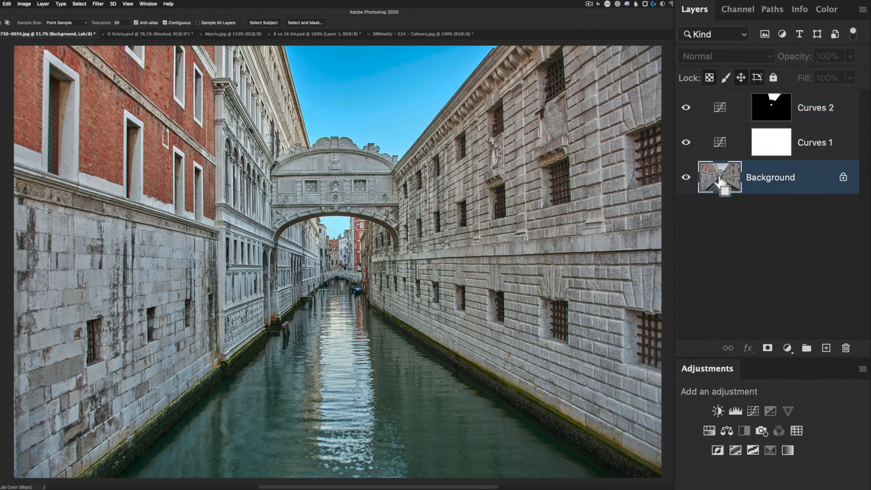
key("super+j")
left_click(720, 109, "shift")
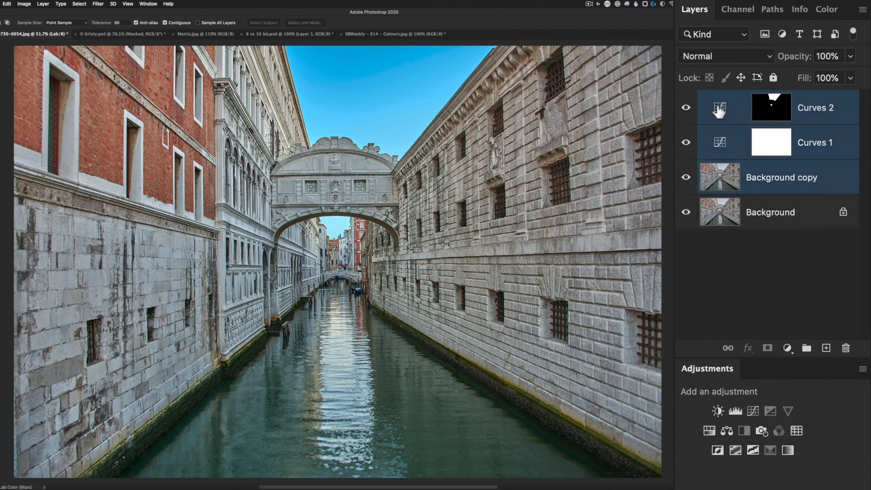
key("super+e")
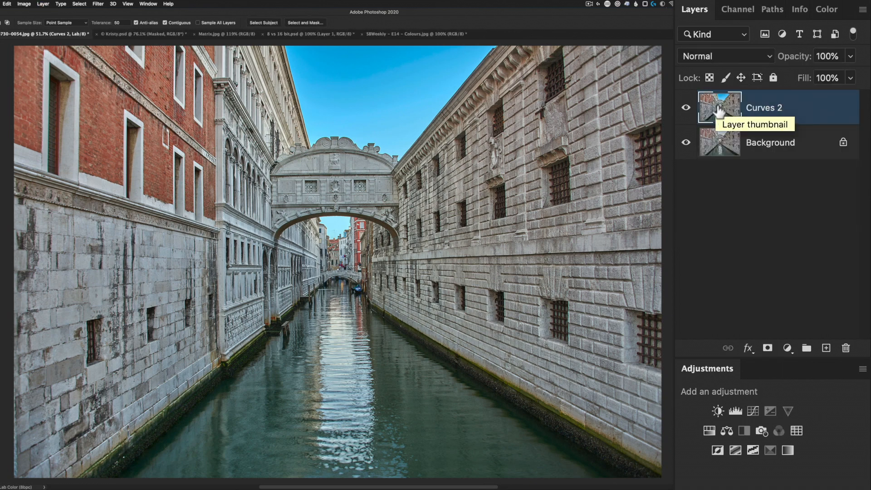
Convert the layered canal image from Lab Color to RGB Color mode
left_click(19, 5)
mouse_move(71, 13)
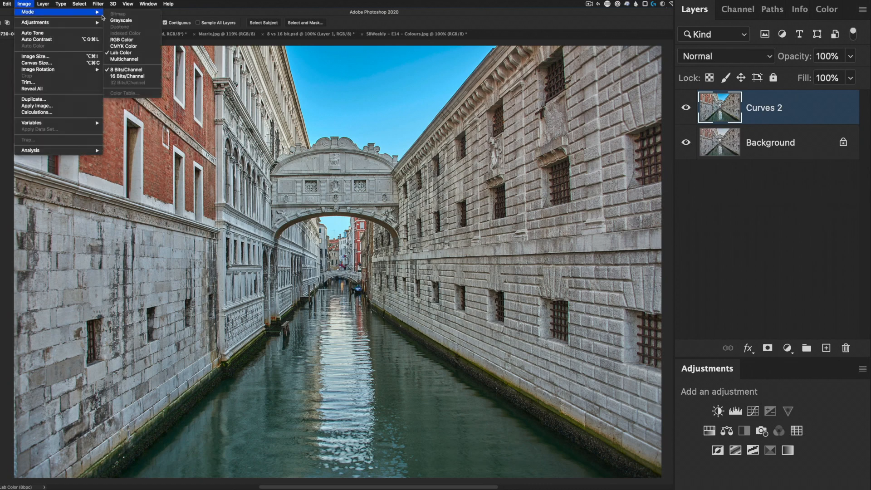
left_click(135, 42)
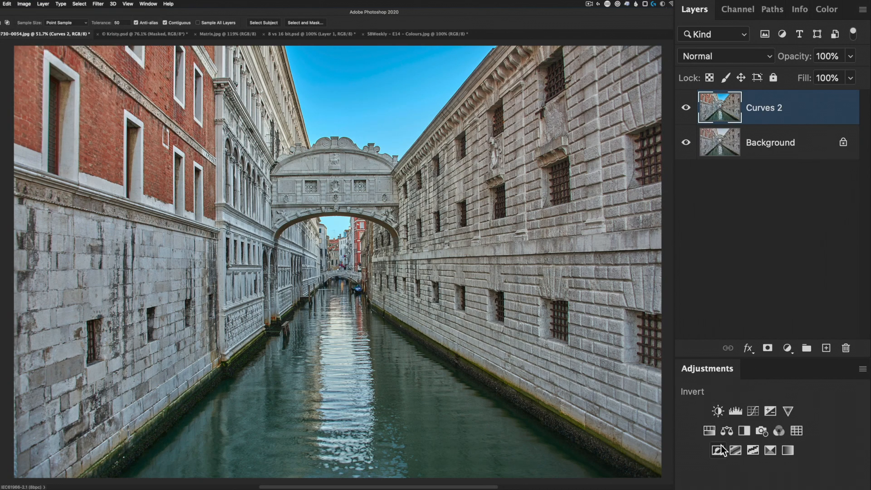
Discard a trial Gradient Map layer and set the foreground color to muted blue 435a6f
left_click(788, 450)
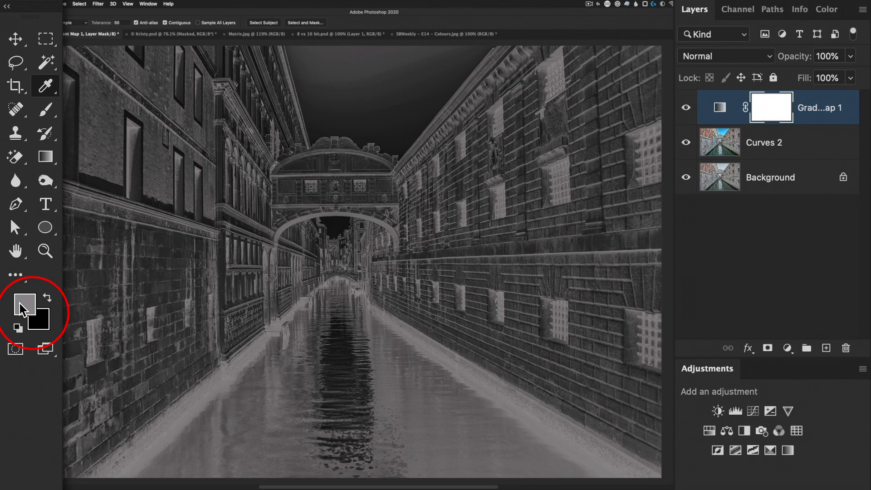
left_click_drag(721, 109, 845, 348)
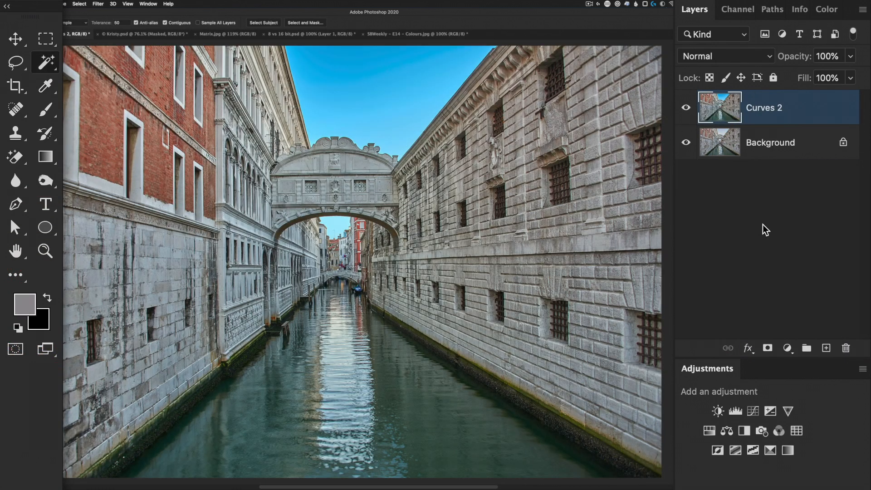
left_click(26, 303)
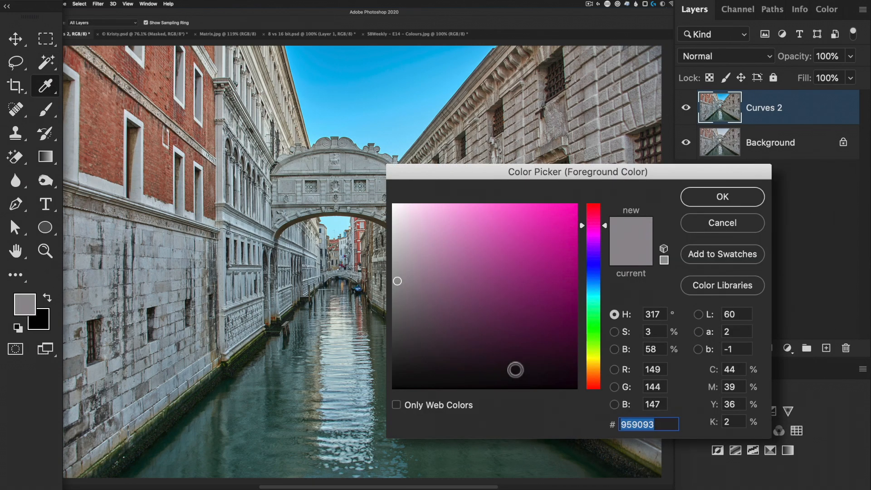
left_click_drag(594, 278, 595, 282)
left_click_drag(446, 308, 465, 308)
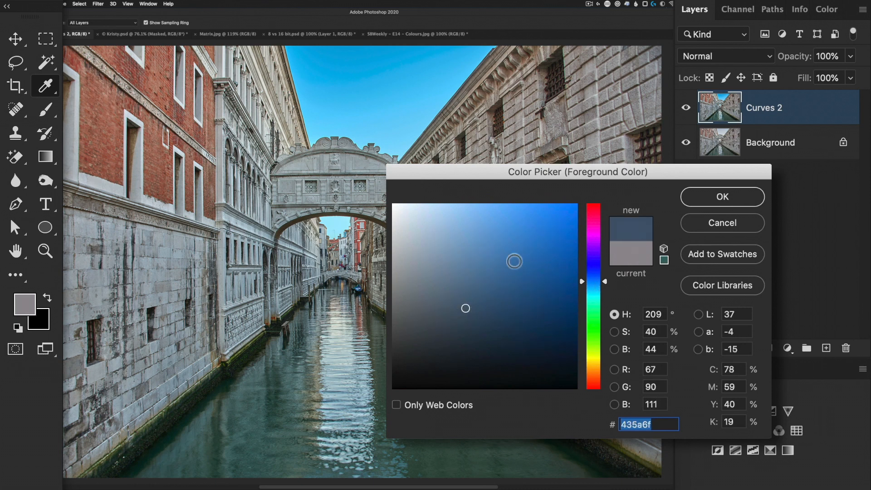
left_click(714, 199)
Set the background color to a muted gold with a hue of 41°
left_click(44, 320)
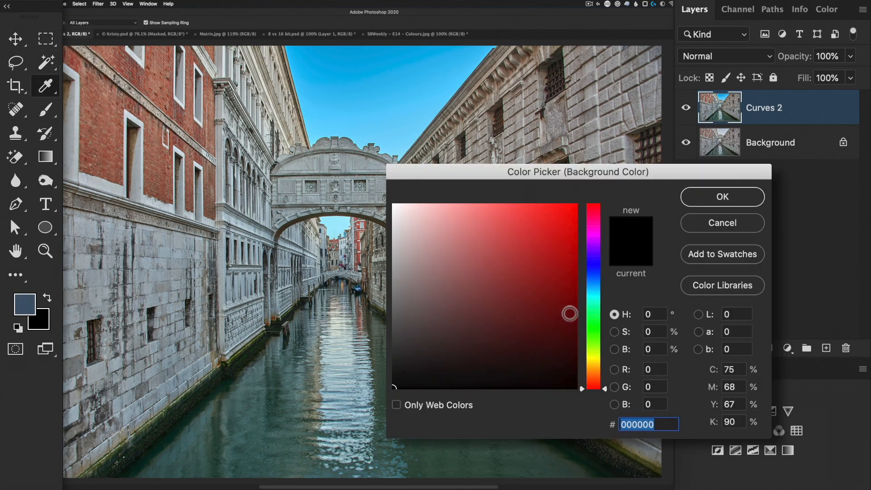
left_click_drag(590, 357, 592, 368)
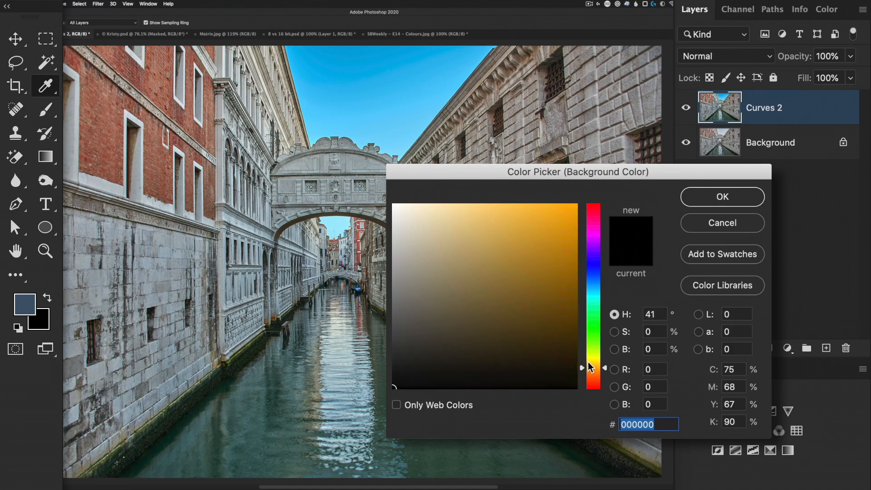
left_click_drag(457, 273, 474, 261)
left_click(726, 196)
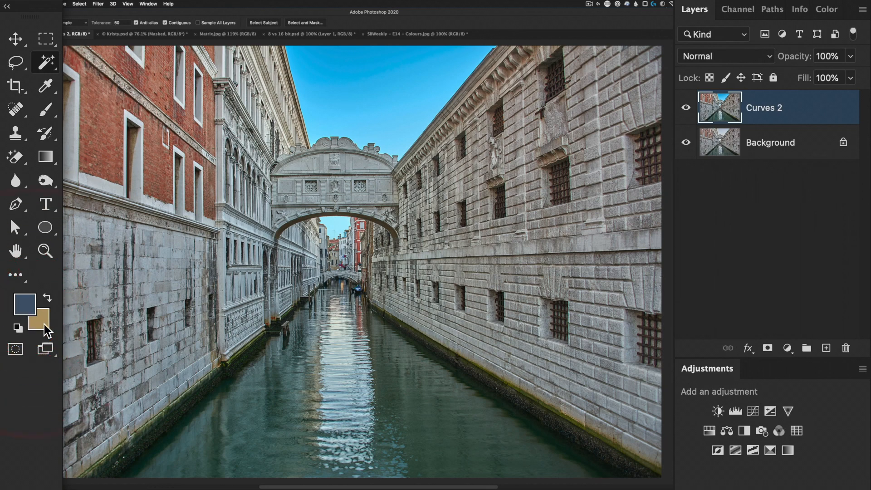
Add a blue-to-gold Gradient Map layer in Soft Light mode and compare the canal photo with it hidden and shown
left_click(788, 450)
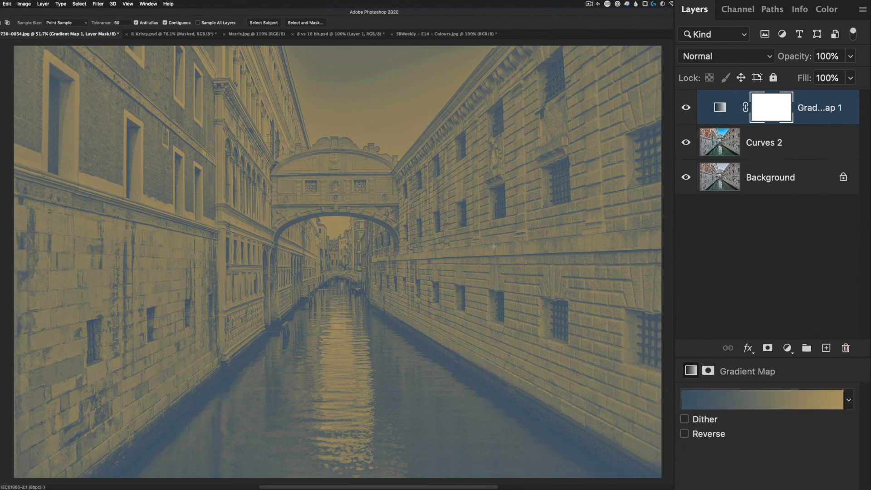
left_click(704, 58)
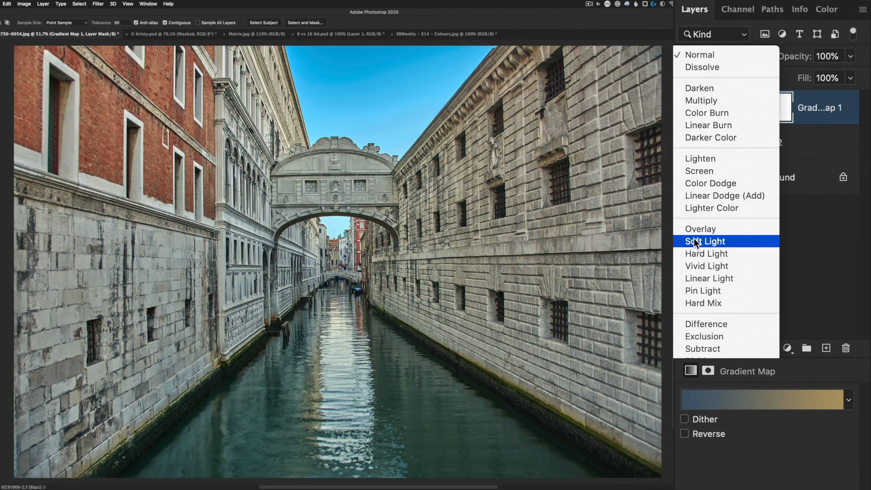
left_click(690, 241)
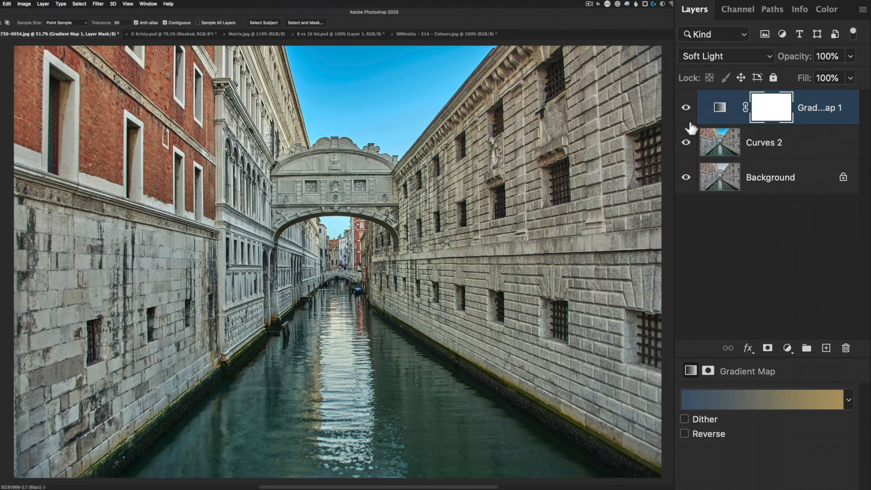
left_click(686, 109)
left_click(686, 108)
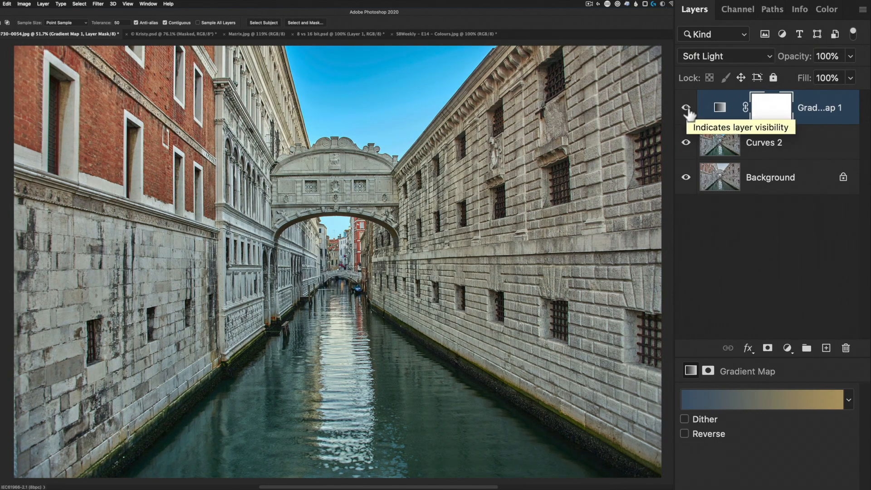
left_click(686, 108)
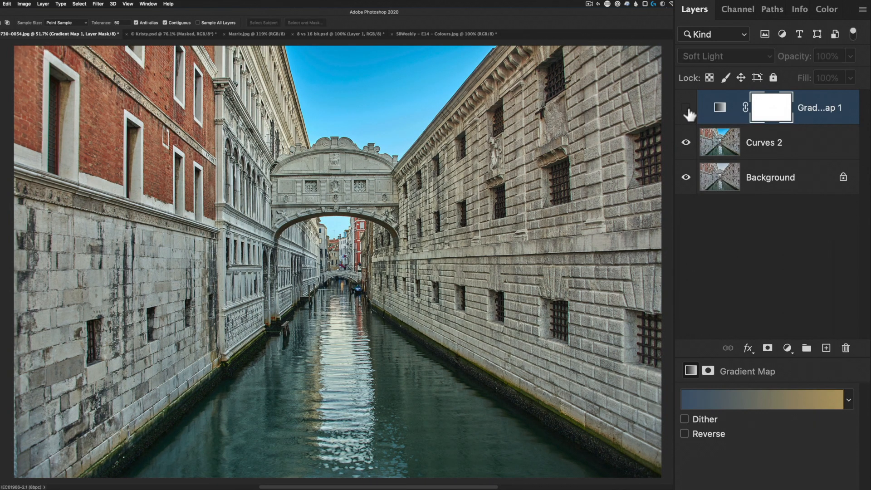
left_click(686, 109)
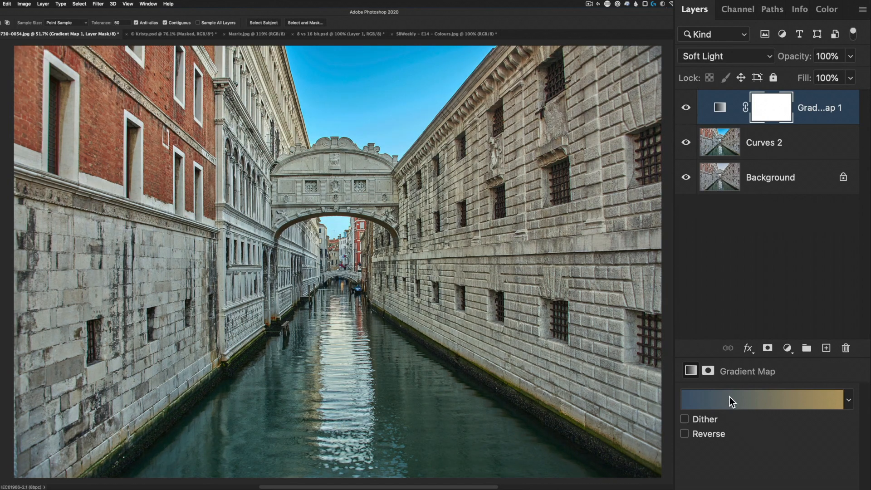
Darken the blue shadow stop of the Gradient Map's gradient
left_click(760, 399)
left_click(539, 364)
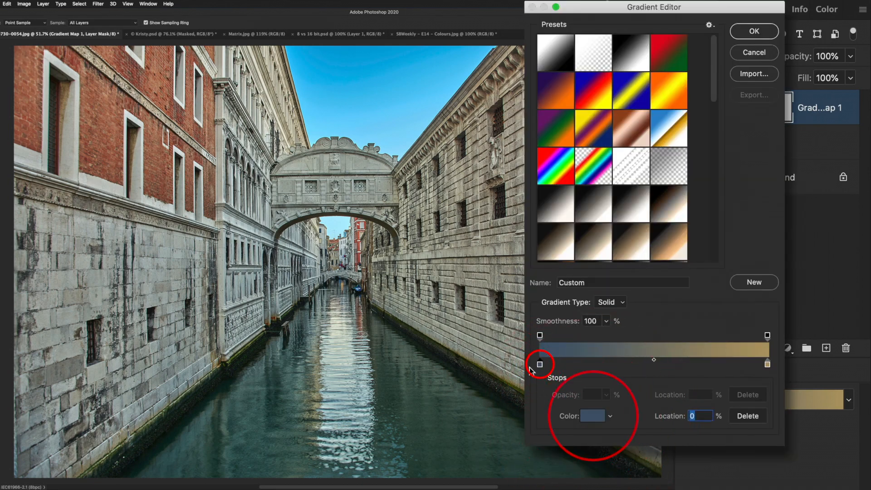
left_click(591, 415)
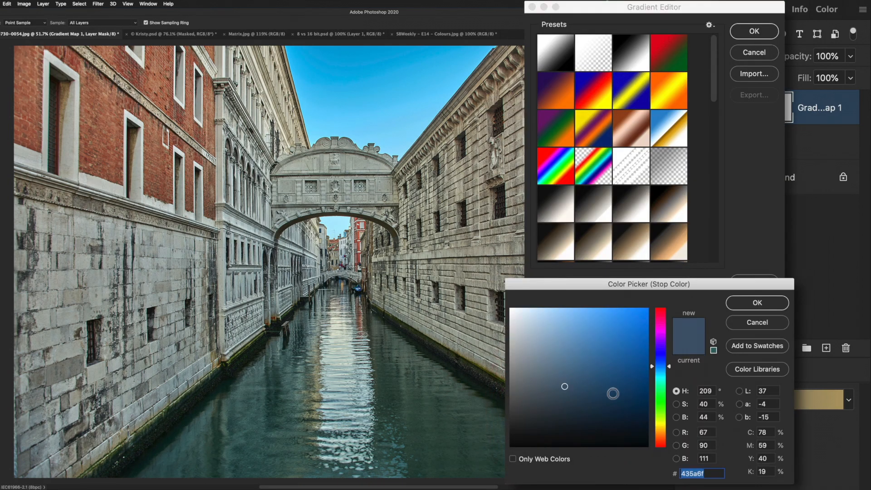
mouse_move(585, 389)
left_mouse_down()
mouse_move(602, 391)
mouse_move(608, 376)
mouse_move(593, 361)
mouse_move(556, 364)
mouse_move(539, 390)
mouse_move(540, 407)
mouse_move(579, 411)
left_mouse_up()
left_click(755, 304)
Try orange dba021 and gray 808080 on the gradient's highlight stop, settle on a richer gold, and compare the image without the Gradient Map
left_click(766, 364)
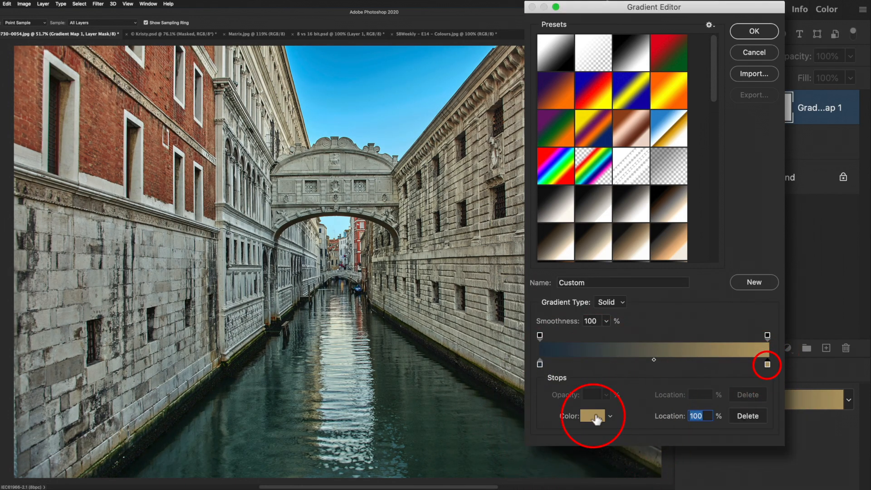
left_click(593, 415)
left_click(627, 328)
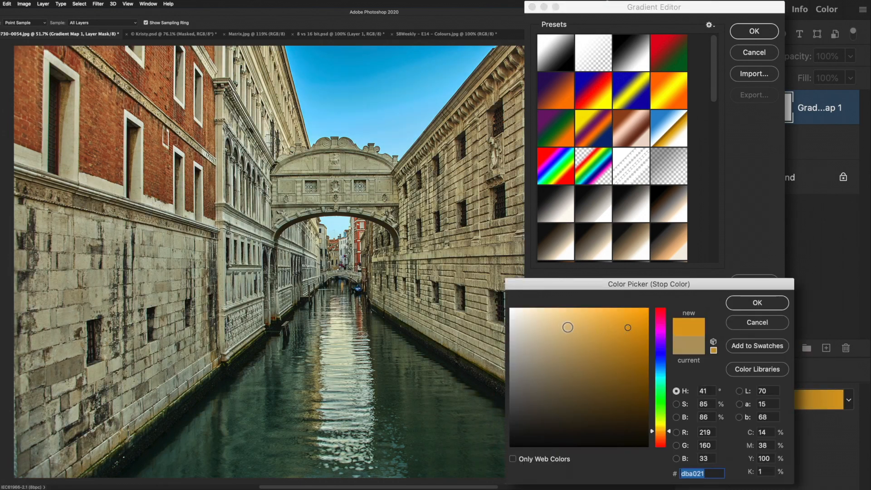
left_click(567, 326)
type("808080")
left_click(710, 416)
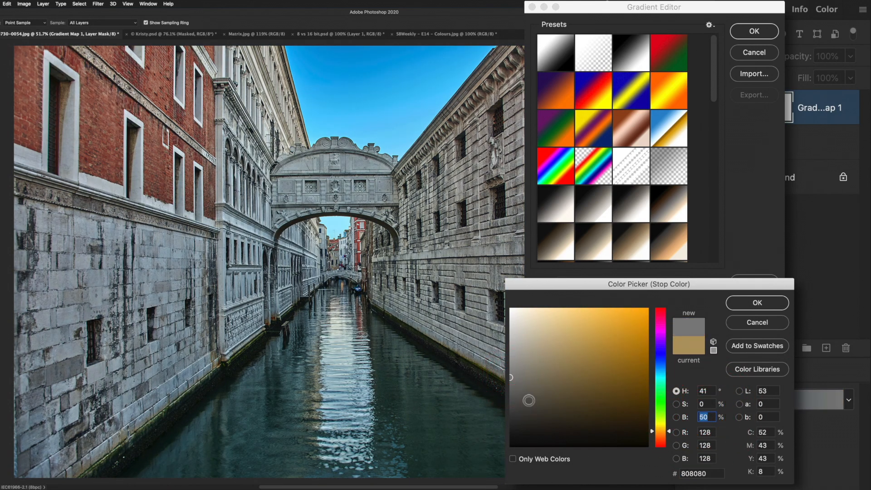
mouse_move(510, 384)
left_mouse_down()
mouse_move(612, 365)
mouse_move(603, 352)
mouse_move(588, 354)
left_mouse_up()
left_click(758, 308)
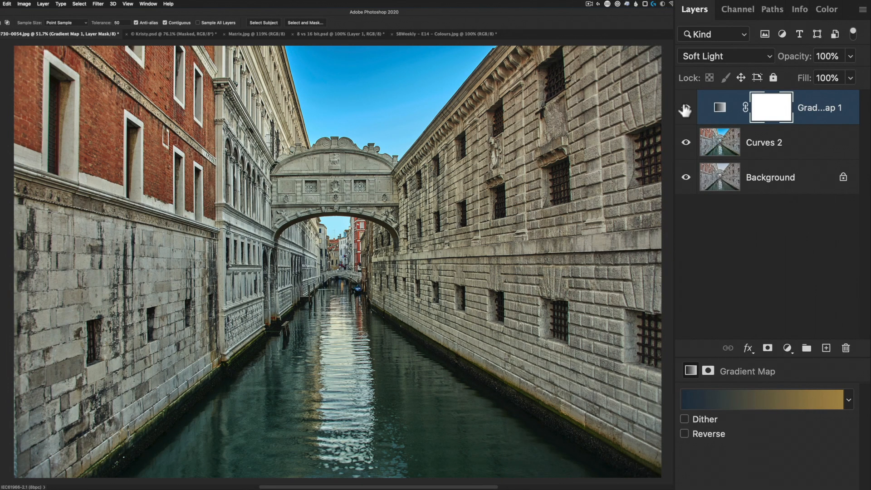
left_click(686, 178, "alt")
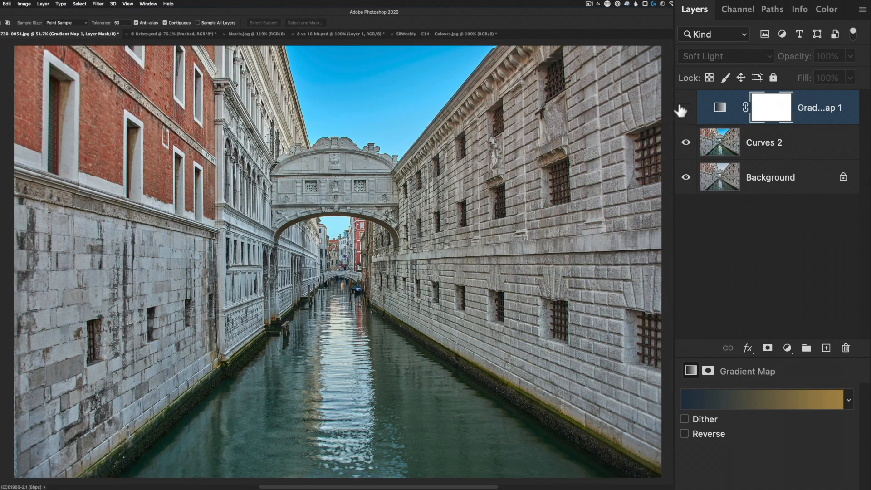
left_click(685, 108)
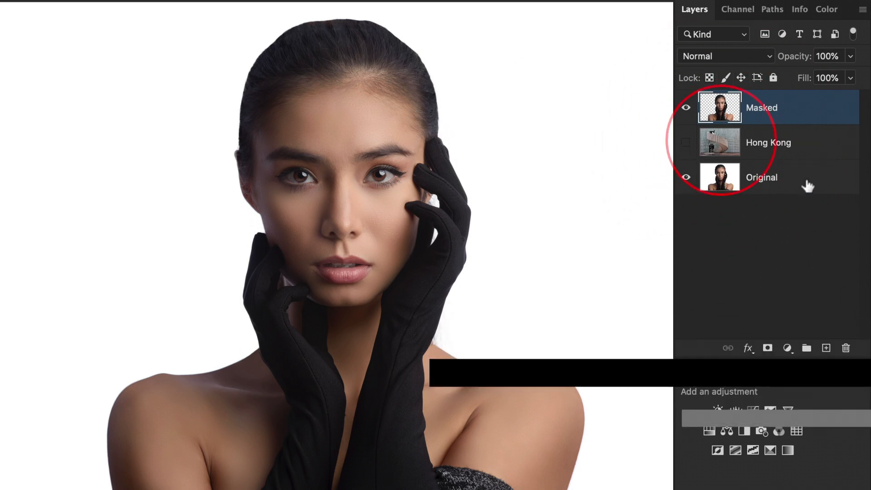
Show the Hong Kong layer behind the cut-out portrait and make the Masked layer active
left_click(685, 142)
left_click(718, 141)
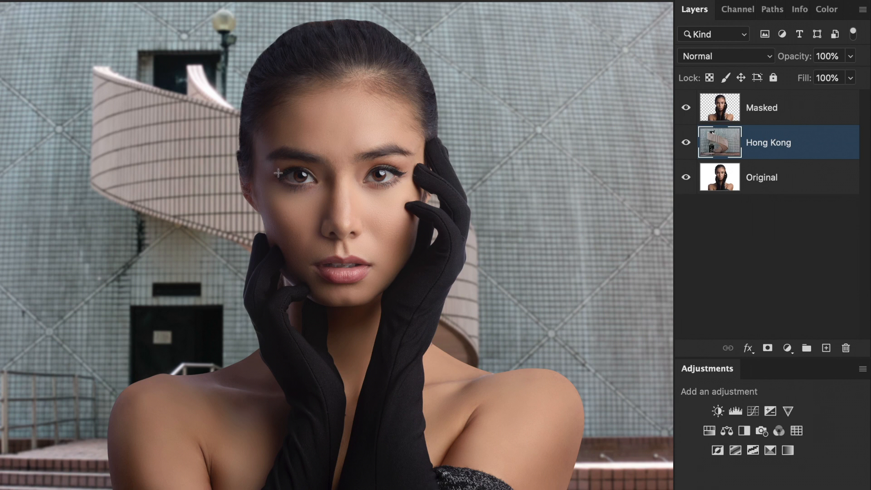
left_click(732, 115)
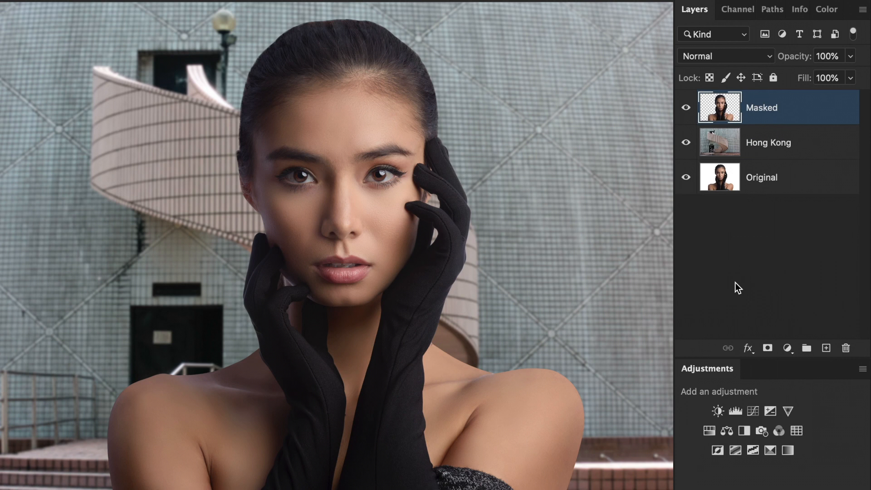
Add a Selective Color adjustment layer above the portrait and clip it to the Masked layer
left_click(771, 449)
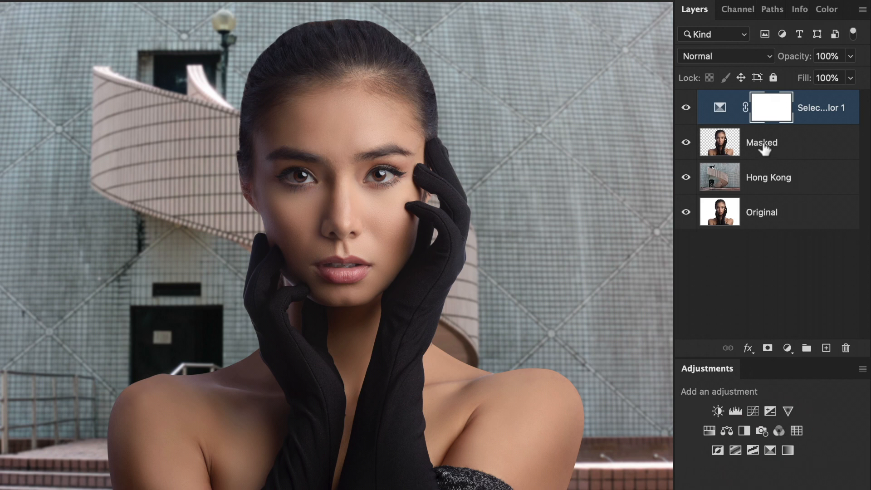
left_click(736, 122, "alt")
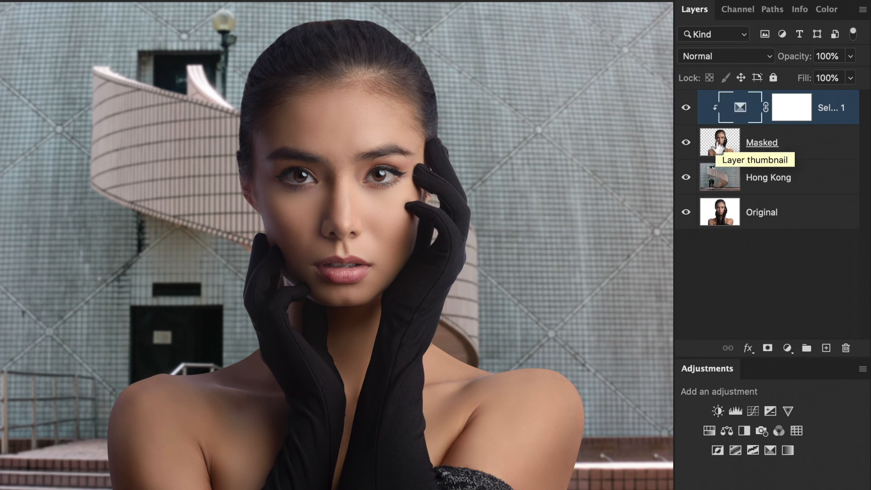
left_click(721, 147)
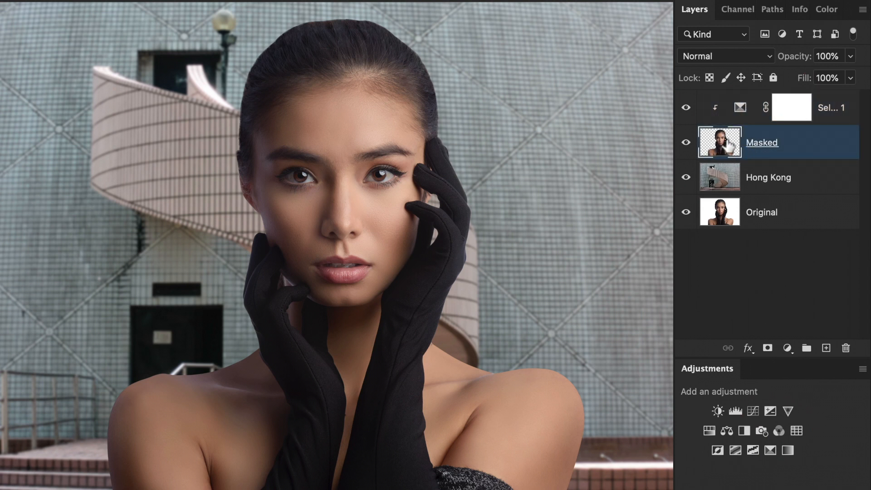
In the Selective Color adjustment, set the Blacks to Magenta -5% and Black +6%
double_click(740, 108)
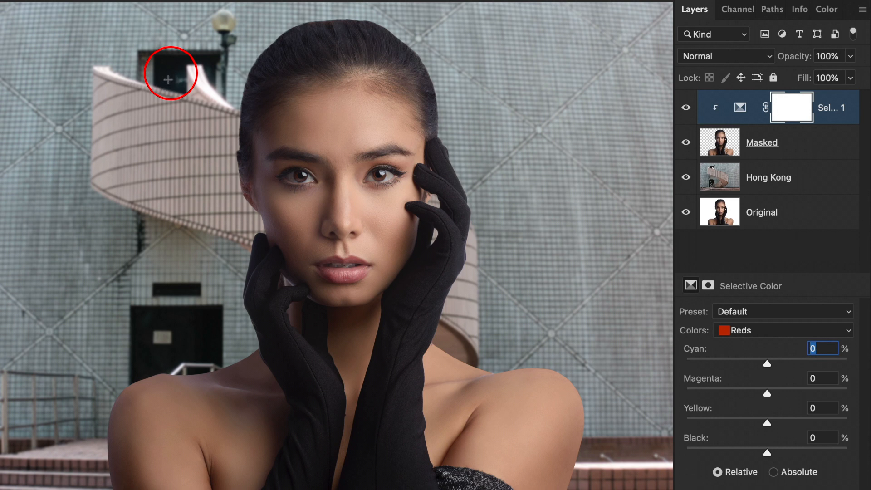
left_click(750, 334)
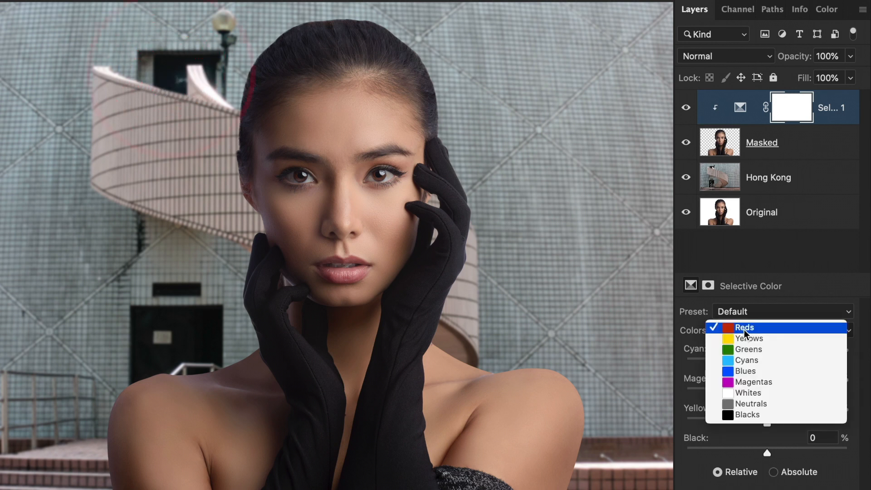
left_click(726, 414)
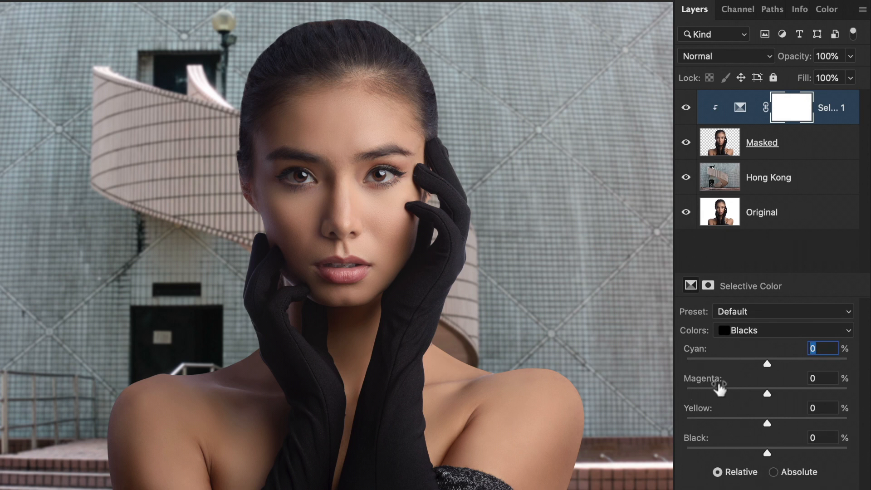
mouse_move(767, 393)
left_mouse_down()
mouse_move(735, 395)
mouse_move(764, 403)
left_mouse_up()
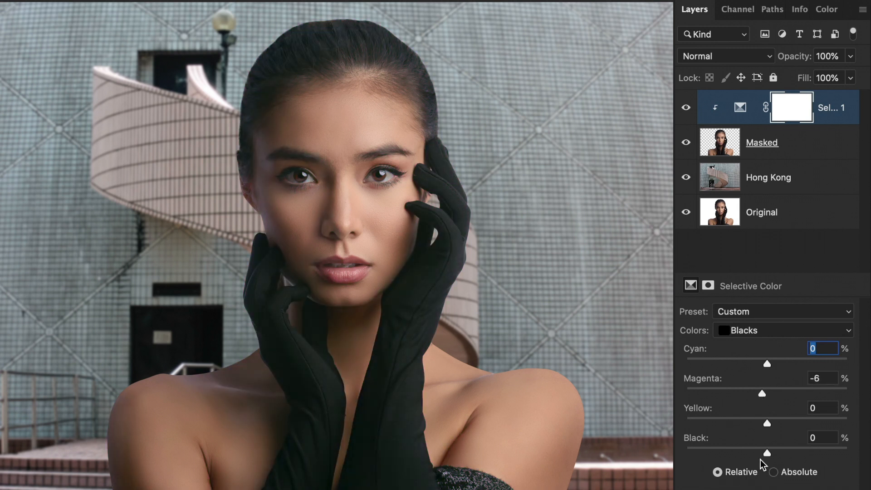
mouse_move(769, 454)
left_mouse_down()
mouse_move(760, 453)
mouse_move(772, 453)
left_mouse_up()
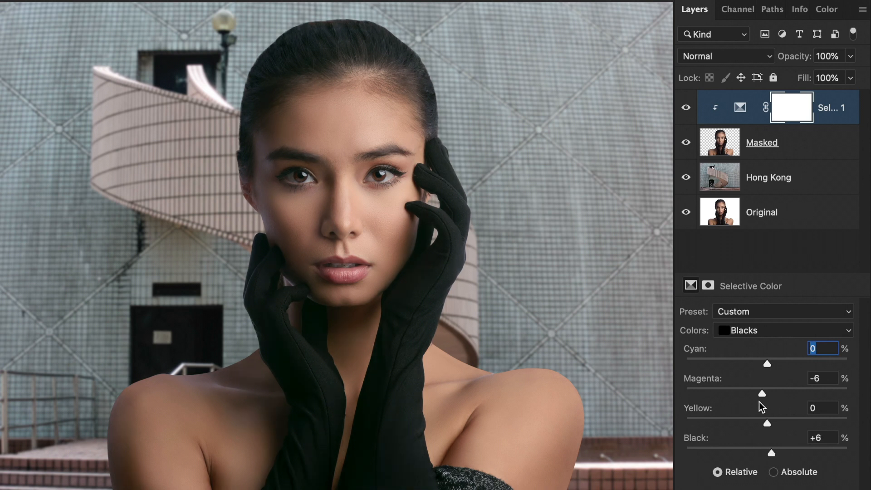
left_click_drag(761, 395, 762, 393)
Set the Selective Color Neutrals to Magenta -9% and Yellow -12%, and compare the portrait with the adjustment hidden and shown
left_click(778, 331)
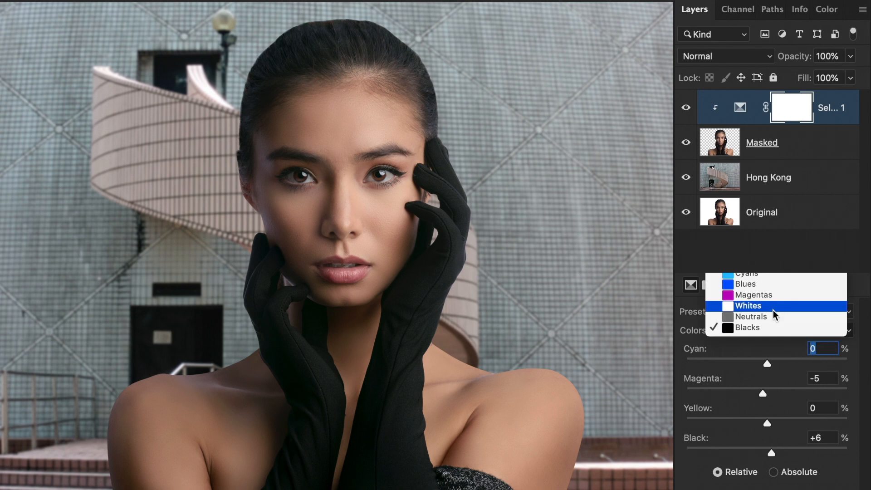
left_click(775, 316)
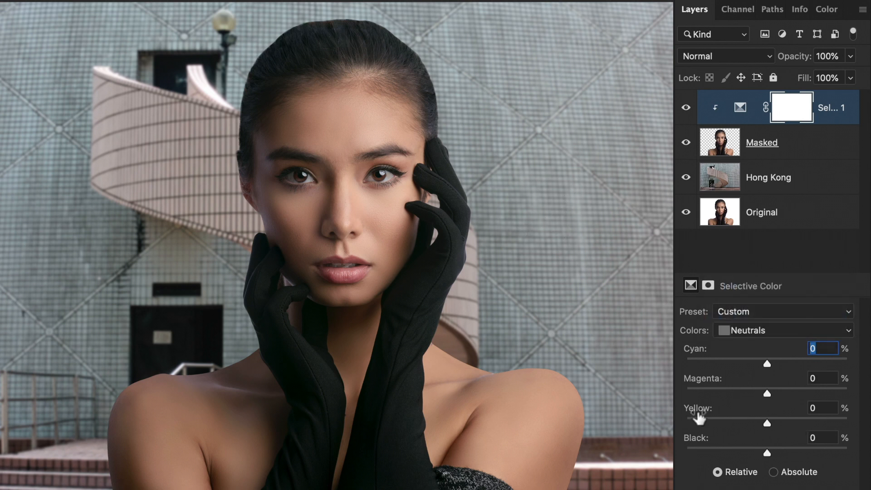
left_click_drag(767, 391, 764, 391)
left_click_drag(766, 422, 756, 422)
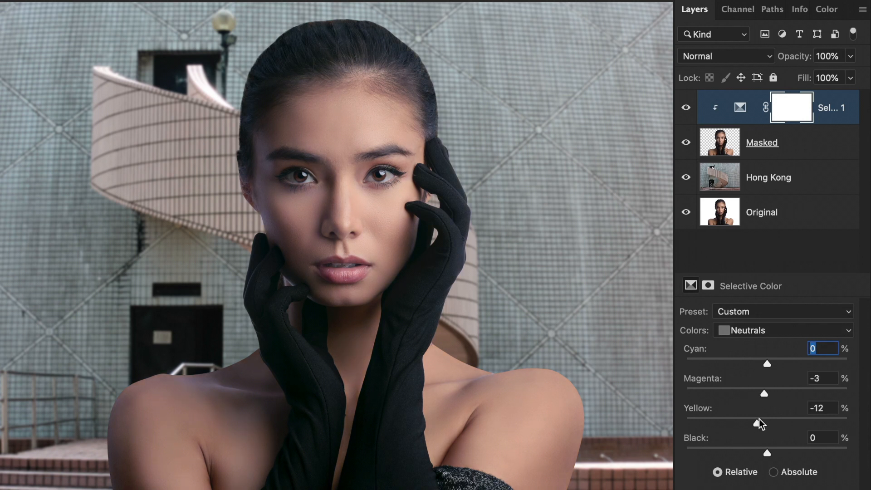
left_click_drag(763, 393, 759, 392)
left_click(686, 109)
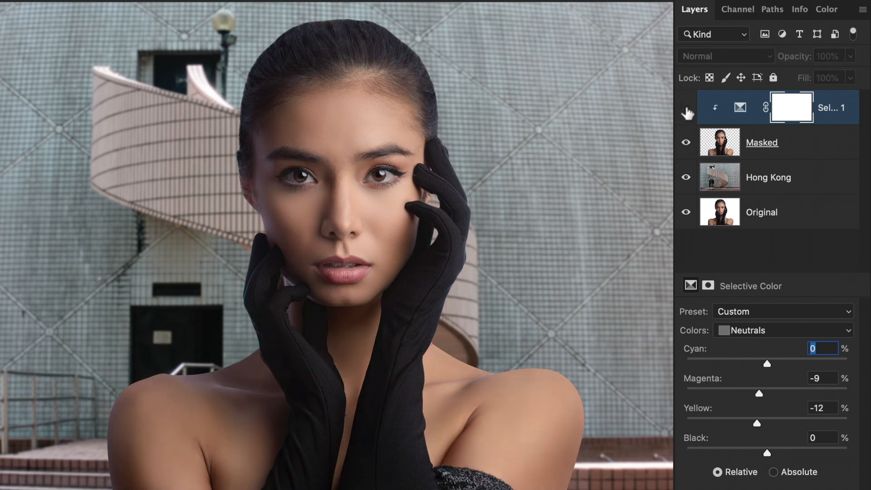
left_click(686, 108)
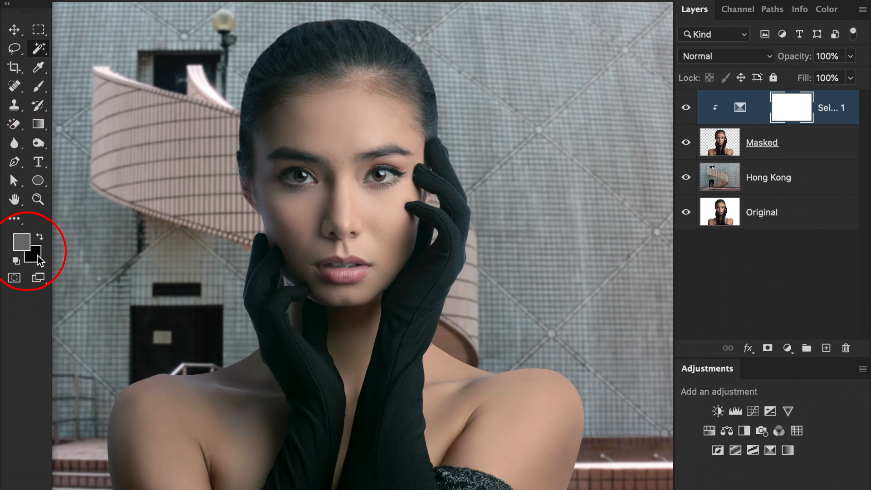
Make the Selective Color adjustment active instead of its mask and set the foreground color to green 4d7f4e
left_click(22, 241)
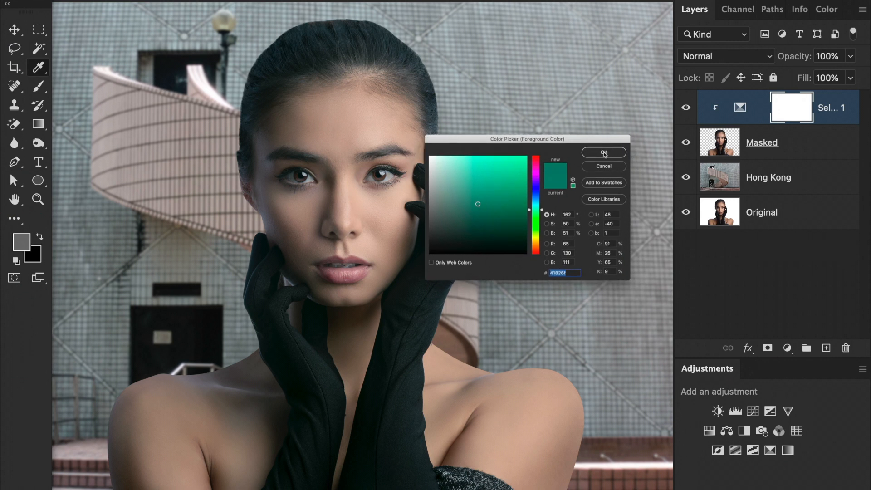
left_click(603, 152)
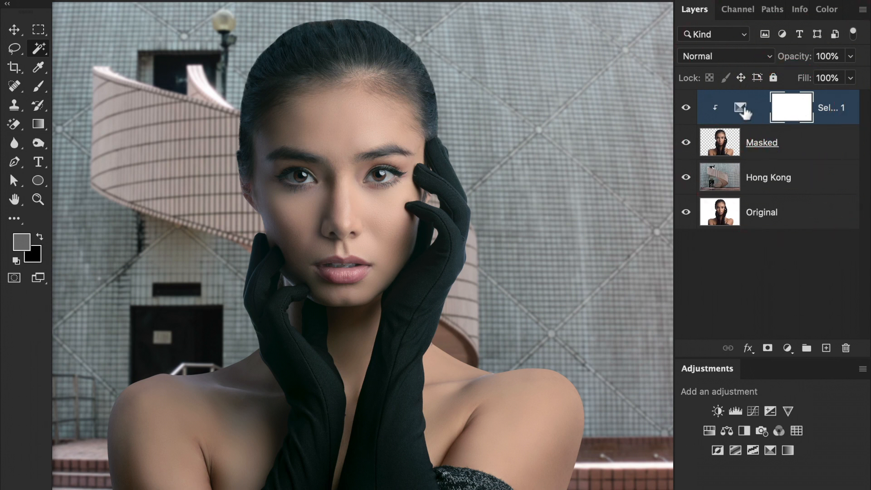
left_click(743, 110)
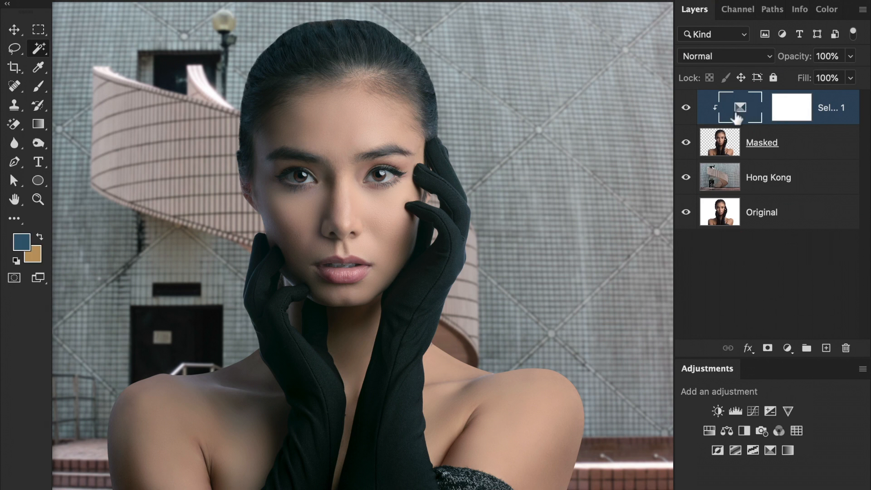
left_click(22, 242)
left_click_drag(535, 212, 535, 221)
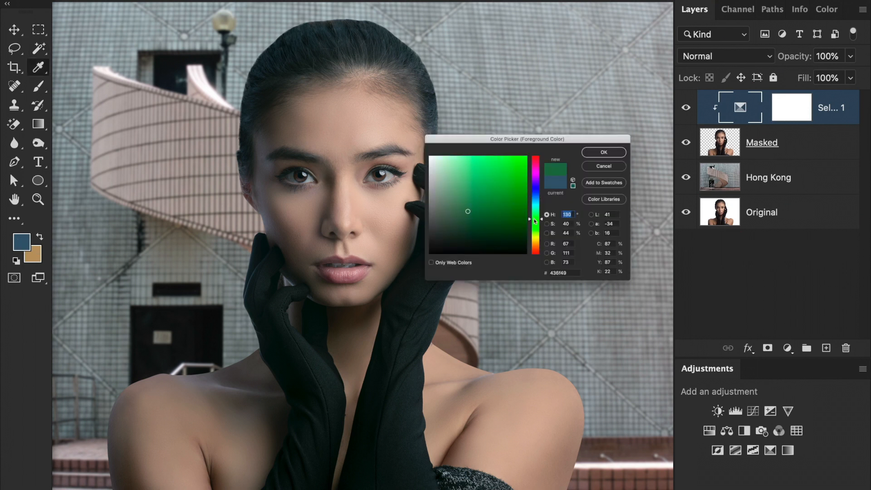
left_click(471, 203)
left_click_drag(469, 203, 468, 206)
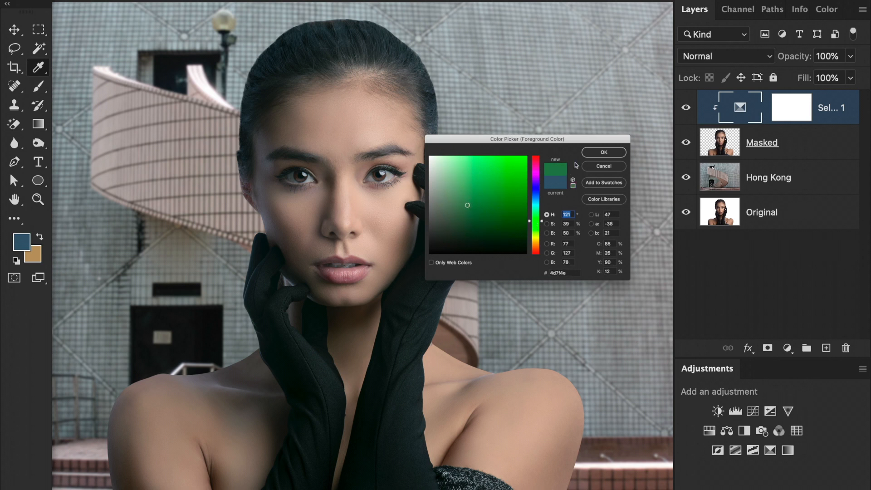
left_click(604, 151)
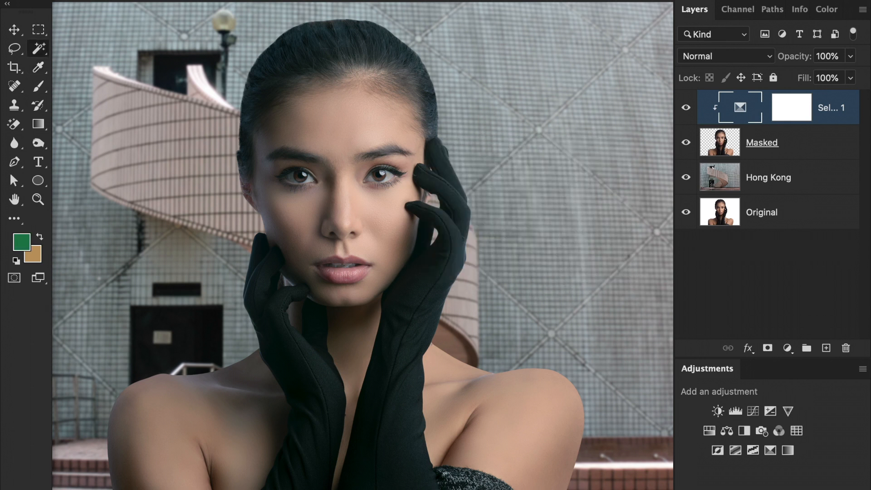
Set the background color to the light tan c0a976
left_click(35, 255)
left_click_drag(471, 186, 468, 181)
left_click(601, 155)
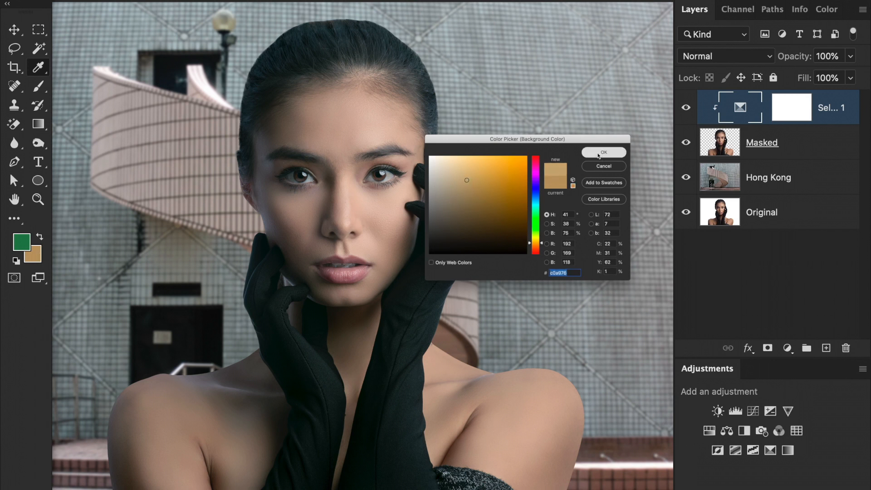
Add a green-to-tan Gradient Map layer over the composite in Soft Light mode and compare the image with it hidden and shown
left_click(788, 449)
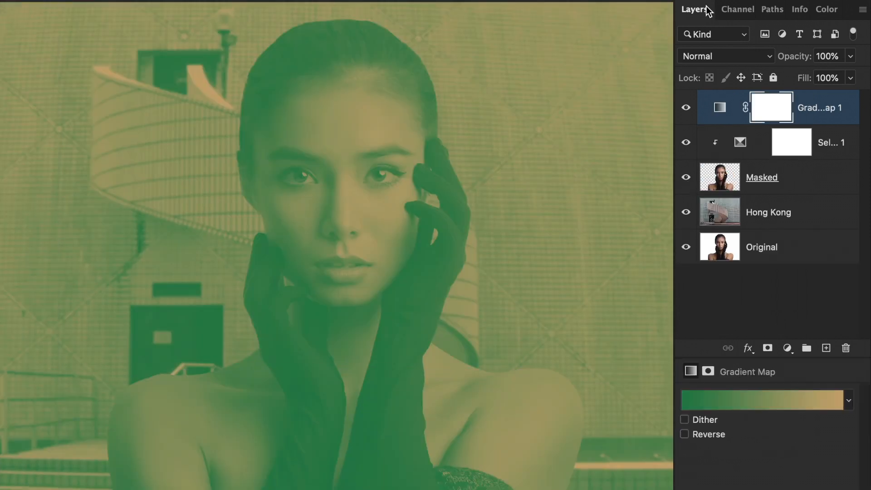
left_click(717, 54)
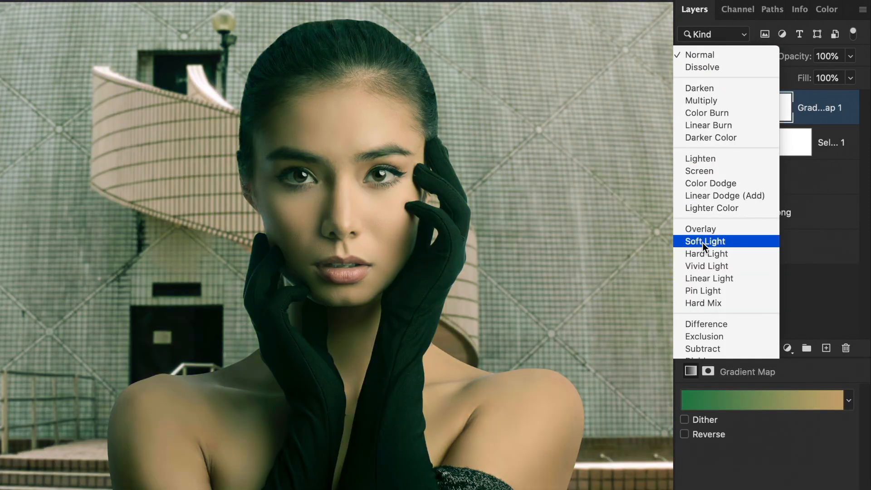
left_click(703, 243)
left_click(686, 107)
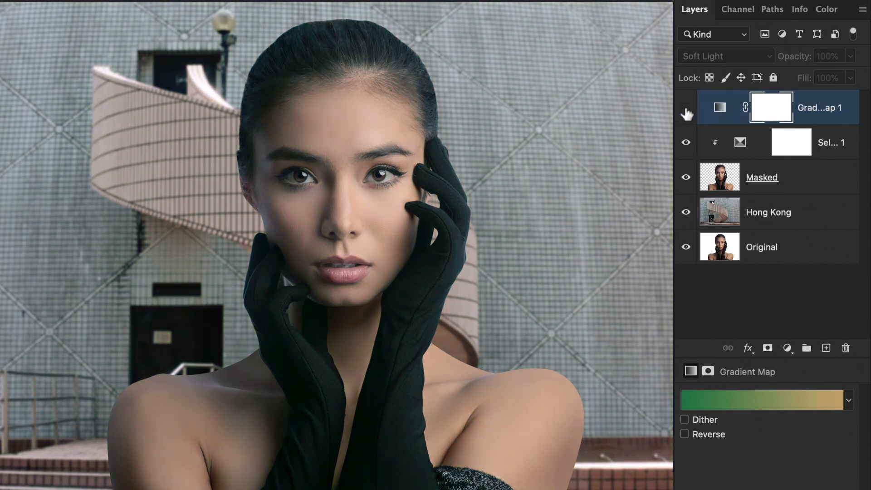
left_click(686, 108)
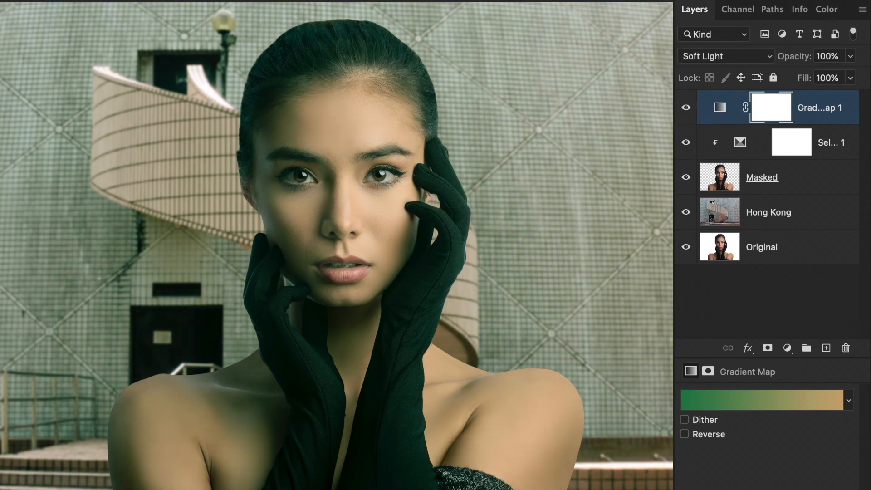
Change the green shadow stop of the Gradient Map's gradient to a darker, less saturated green
left_click(718, 402)
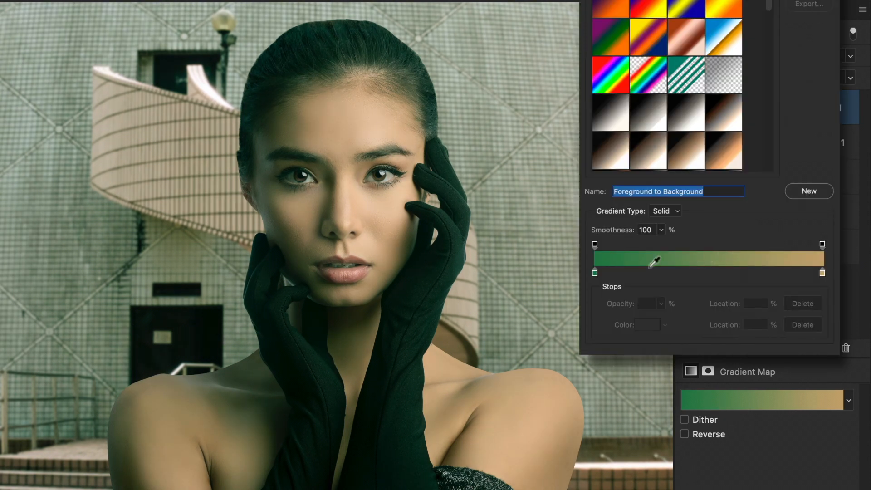
left_click(594, 274)
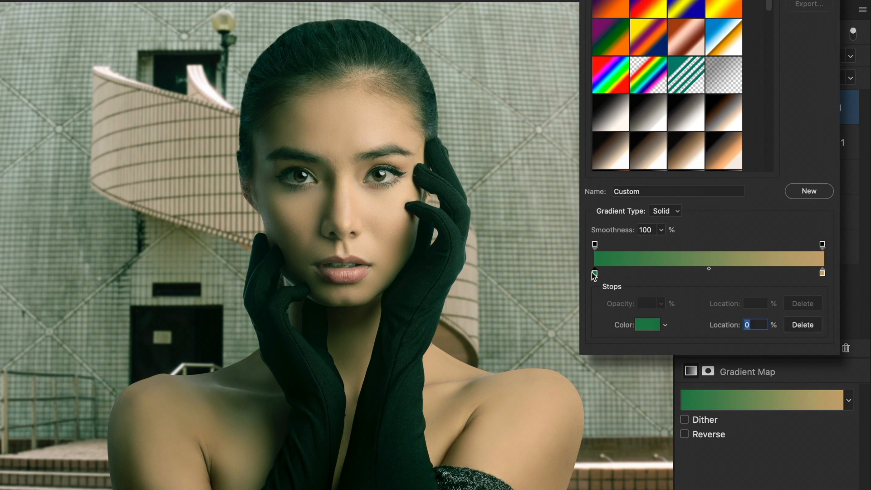
left_click(647, 324)
mouse_move(482, 240)
left_mouse_down()
mouse_move(451, 236)
mouse_move(454, 258)
left_mouse_up()
left_click(671, 164)
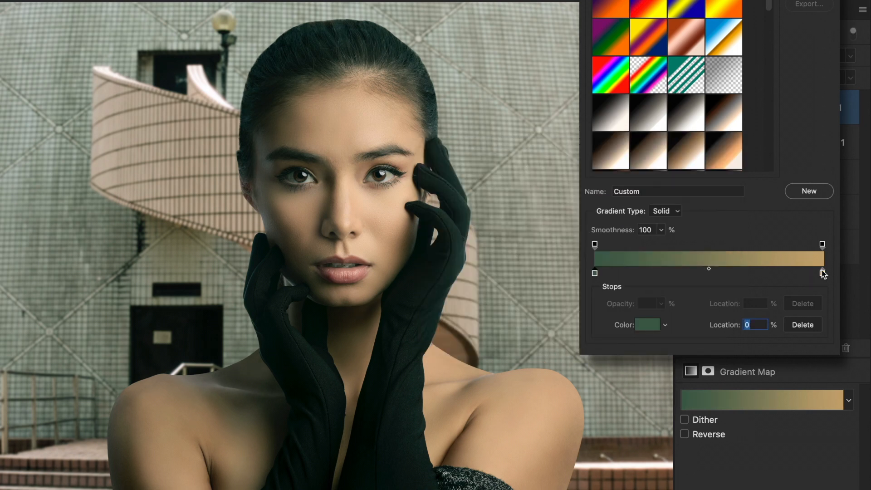
Change the gradient's tan highlight stop to the pale yellowish gray c6c4ac and apply the edited gradient
left_click(822, 273)
left_click(647, 325)
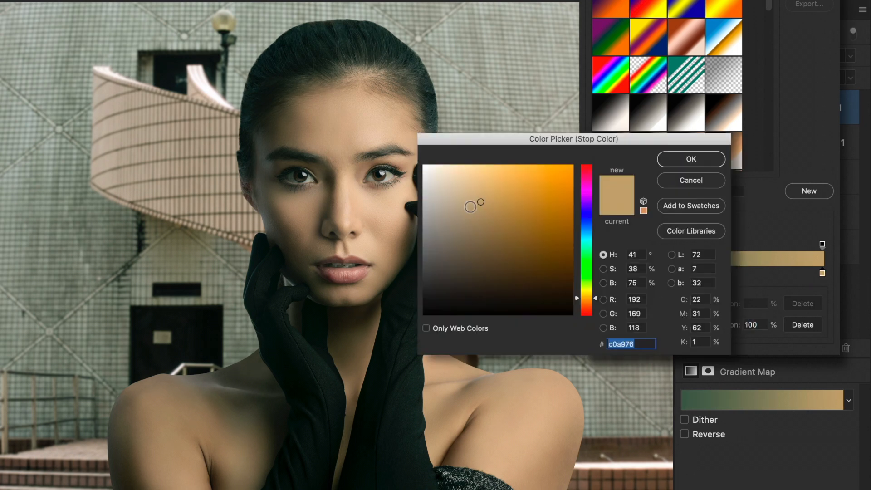
left_click(585, 296)
left_click_drag(583, 294, 581, 292)
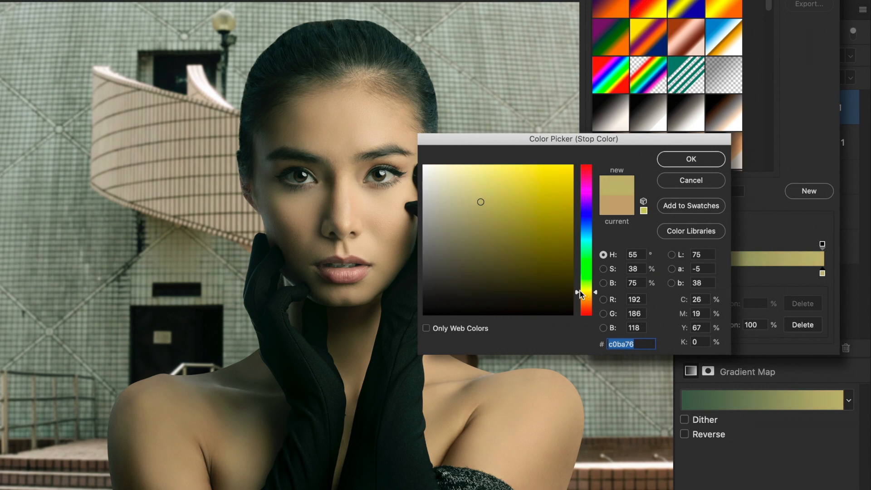
mouse_move(493, 202)
left_mouse_down()
mouse_move(464, 218)
mouse_move(442, 198)
left_mouse_up()
left_click(682, 162)
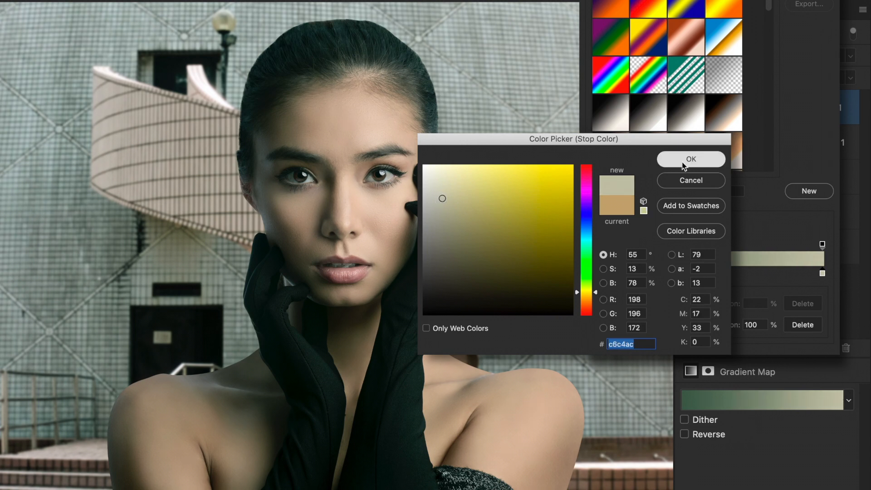
key("Return")
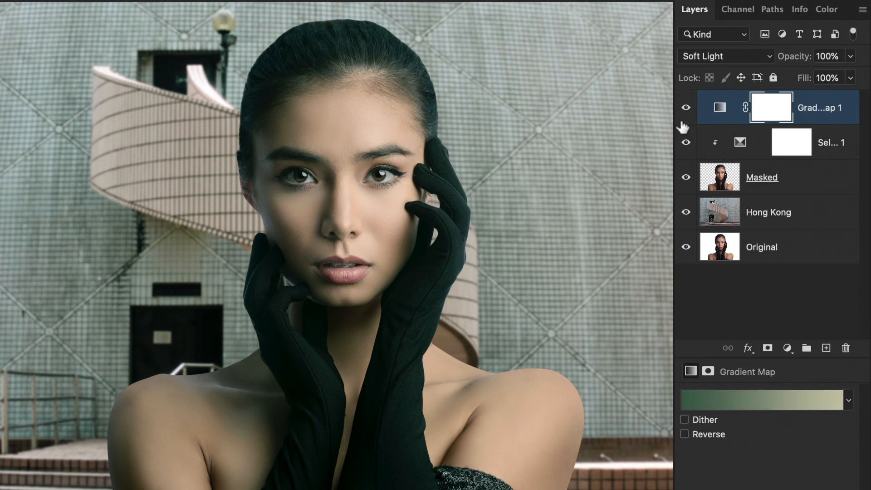
Compare the composite with the Gradient Map alone and then both adjustment layers hidden, and show the layers again one by one
left_click(686, 108)
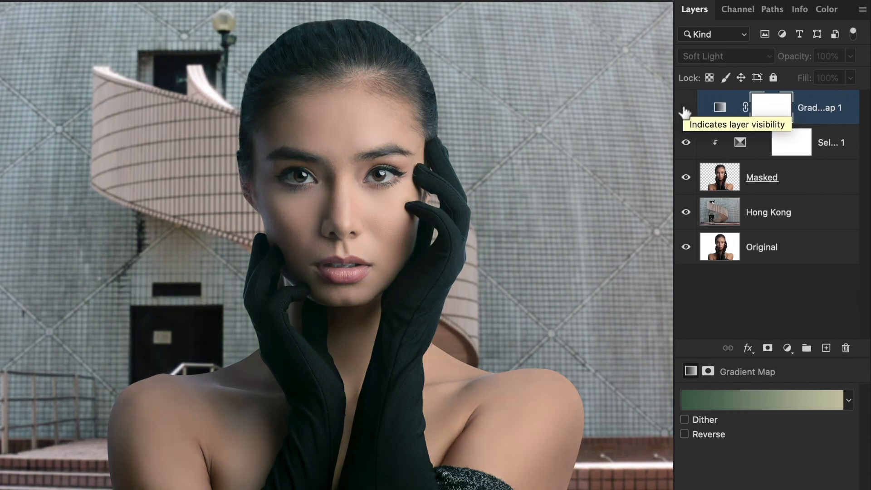
left_click(685, 109)
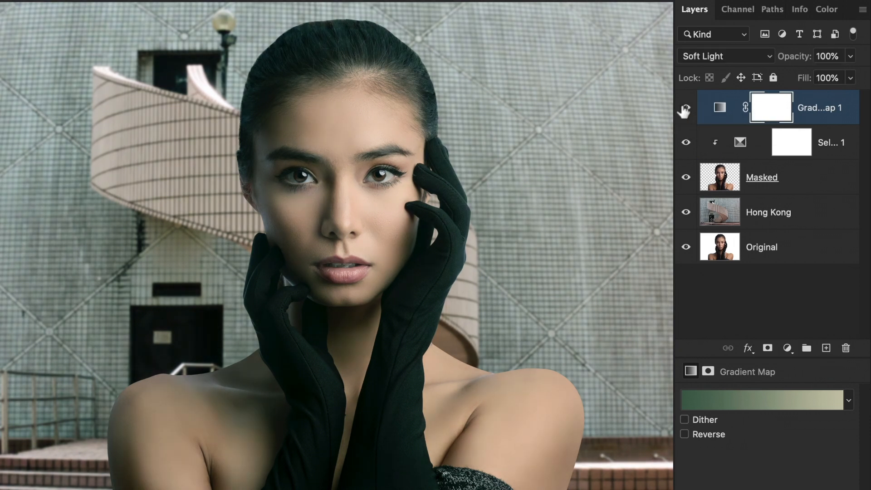
left_click_drag(685, 143, 686, 109)
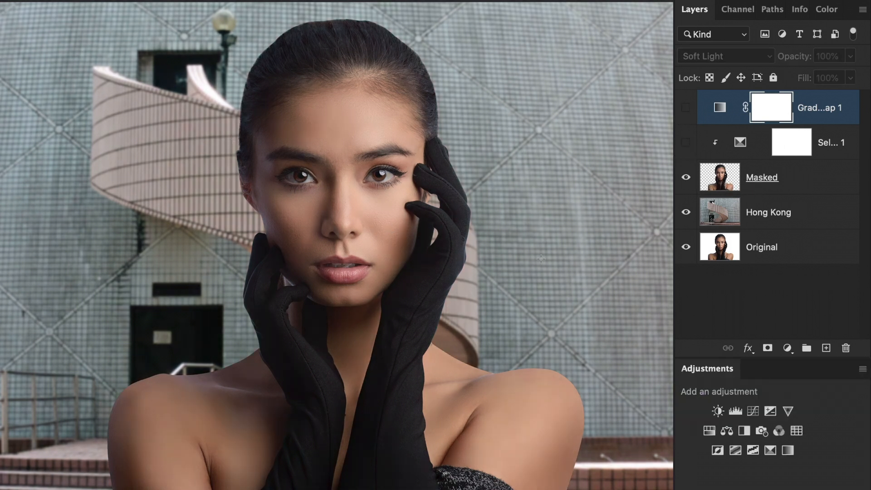
left_click(685, 142)
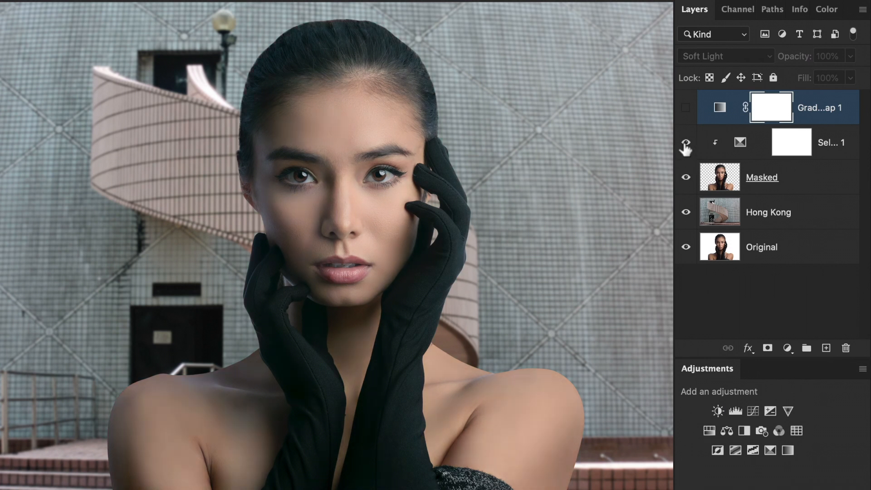
left_click(685, 107)
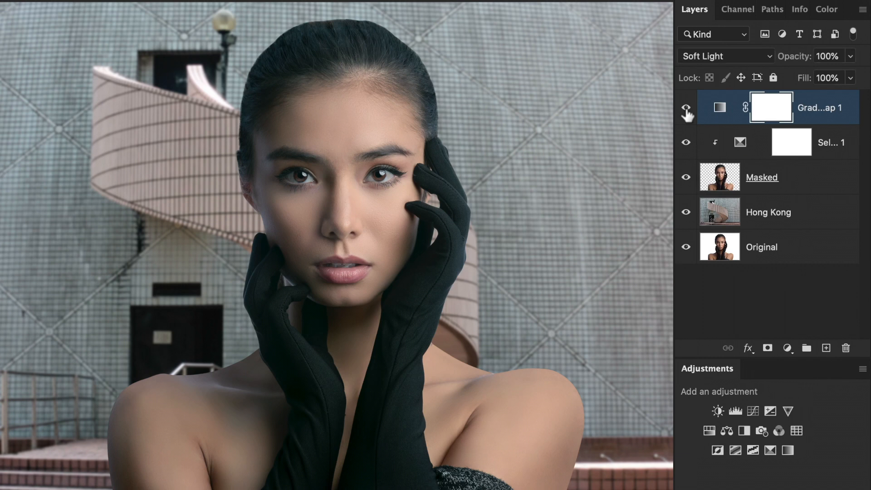